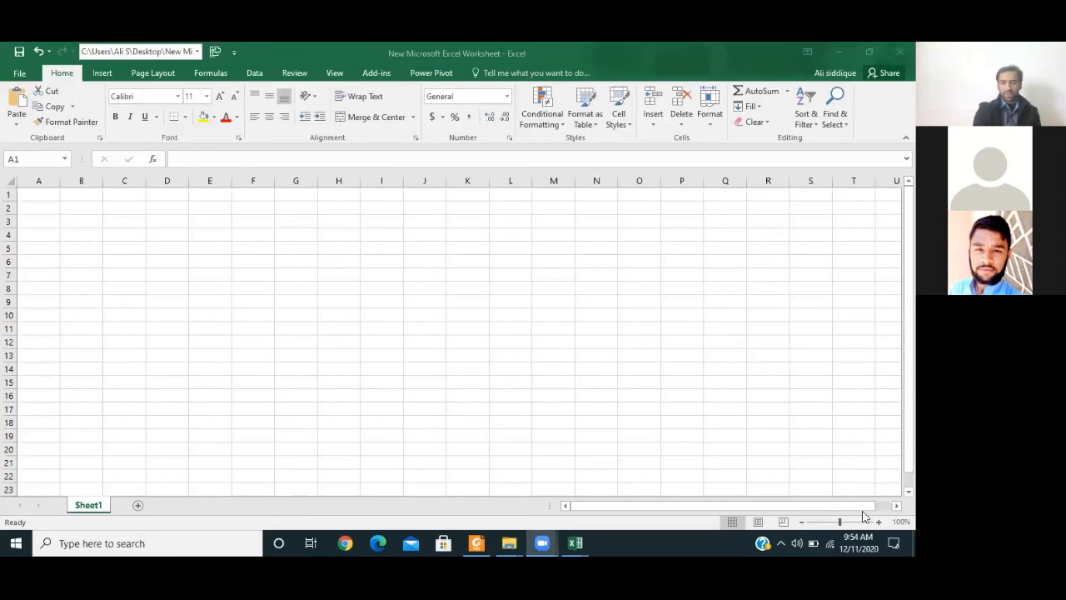
Step: Raise the screen brightness to maximum in the Windows quick settings
left_click(893, 543)
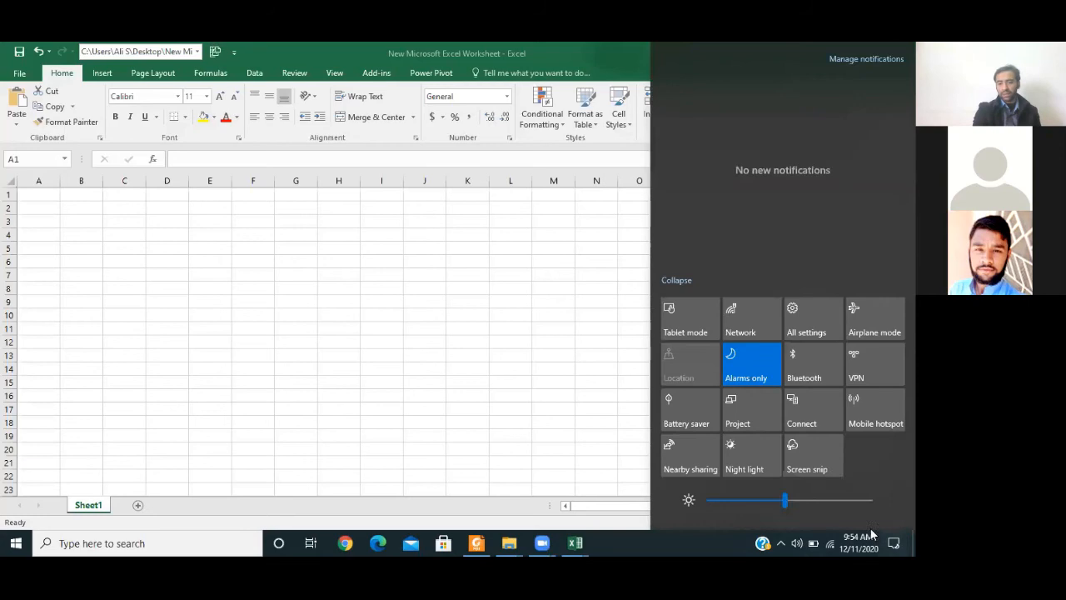
left_click_drag(829, 501, 888, 506)
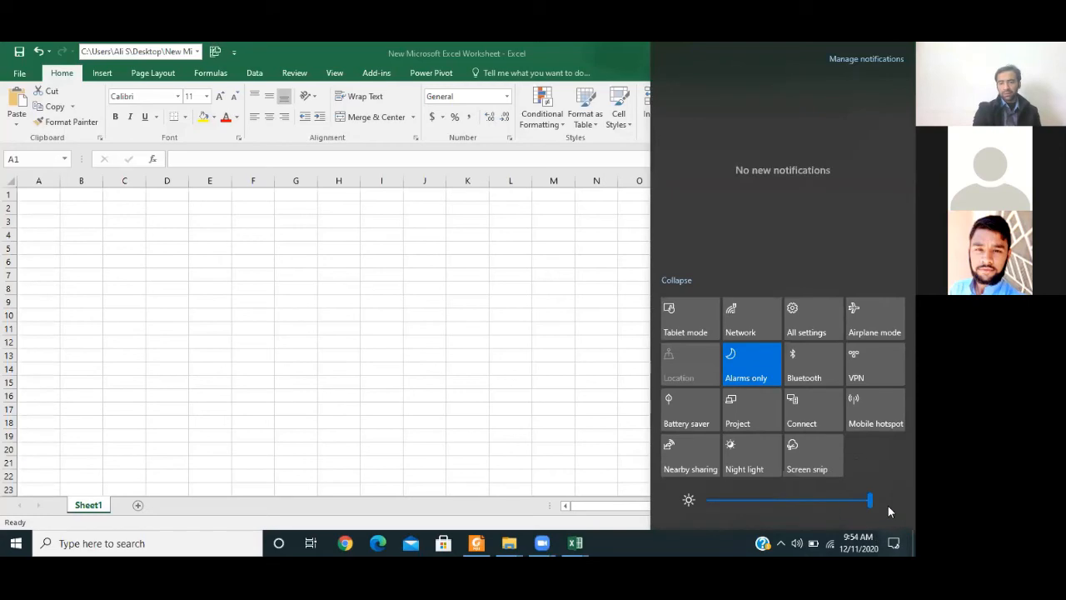
left_click(734, 538)
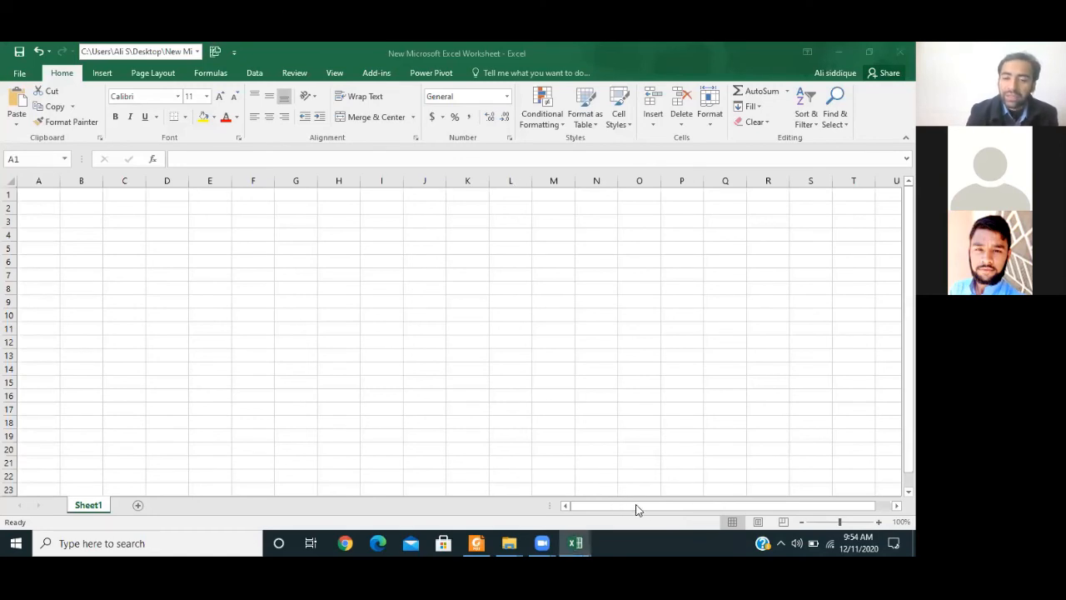
mouse_move(636, 507)
left_mouse_down()
mouse_move(749, 508)
mouse_move(627, 508)
left_mouse_up()
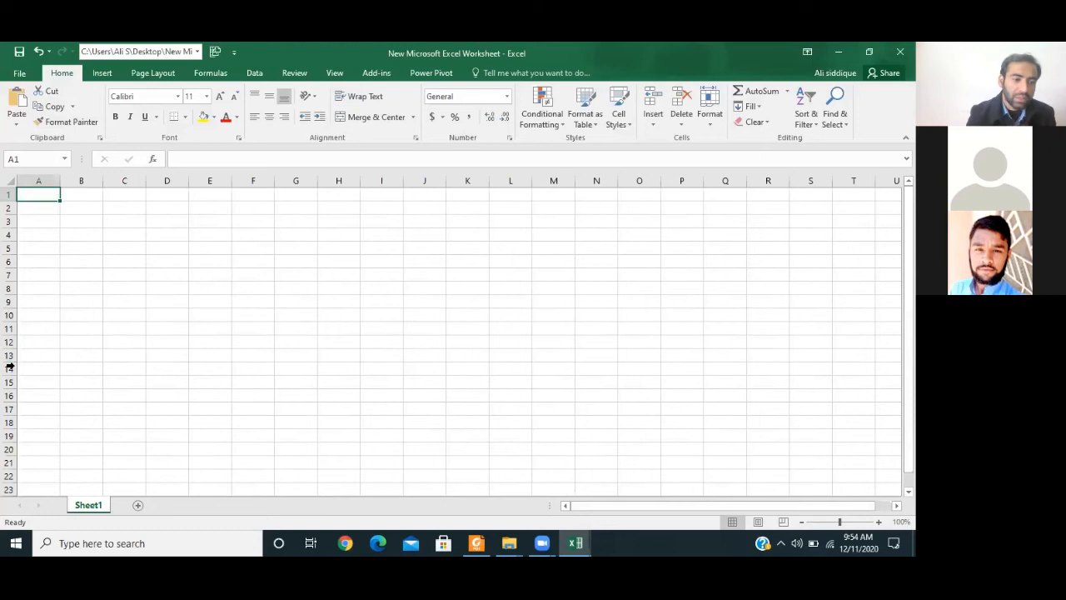
mouse_move(907, 258)
left_mouse_down()
mouse_move(908, 273)
mouse_move(908, 258)
left_mouse_up()
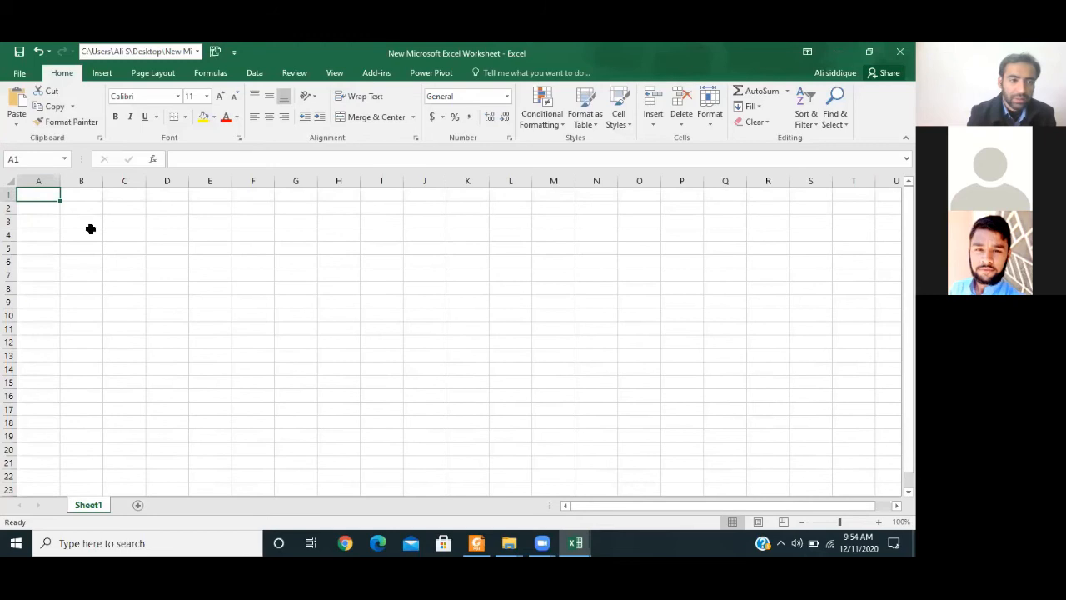
left_click(50, 212)
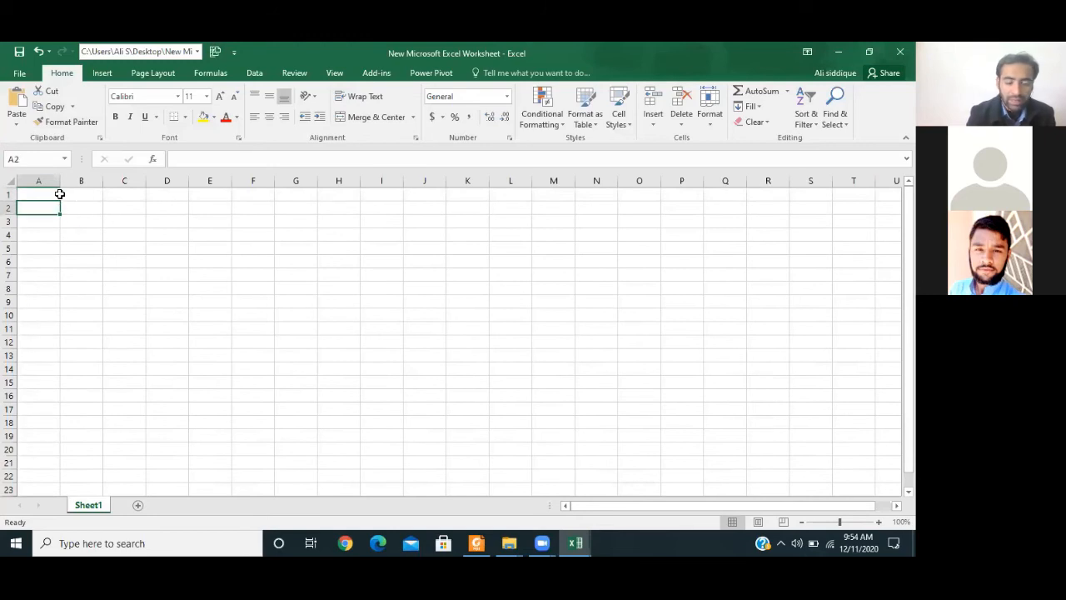
key("Up")
key("Down")
key("Down")
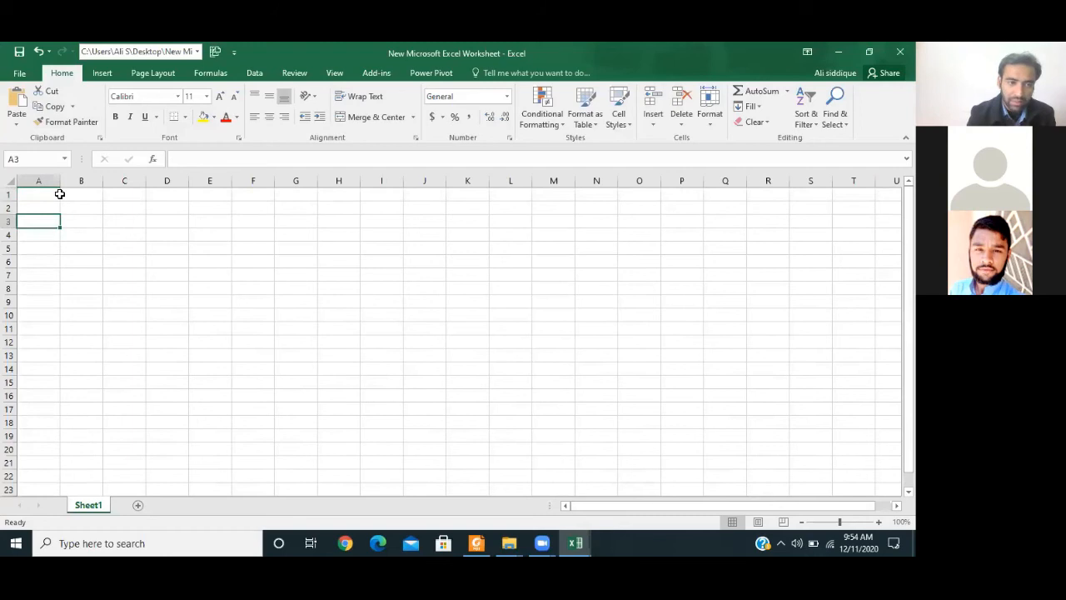
key("Down")
key("Up")
key("Up")
key("Up")
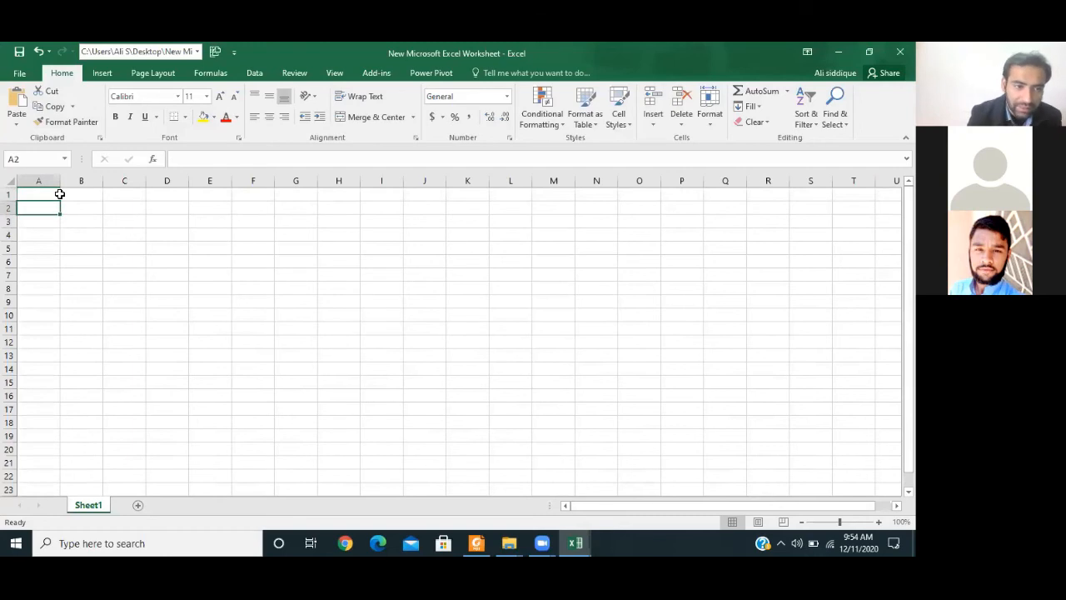
key("Down")
key("Down")
key("Down")
key("Down")
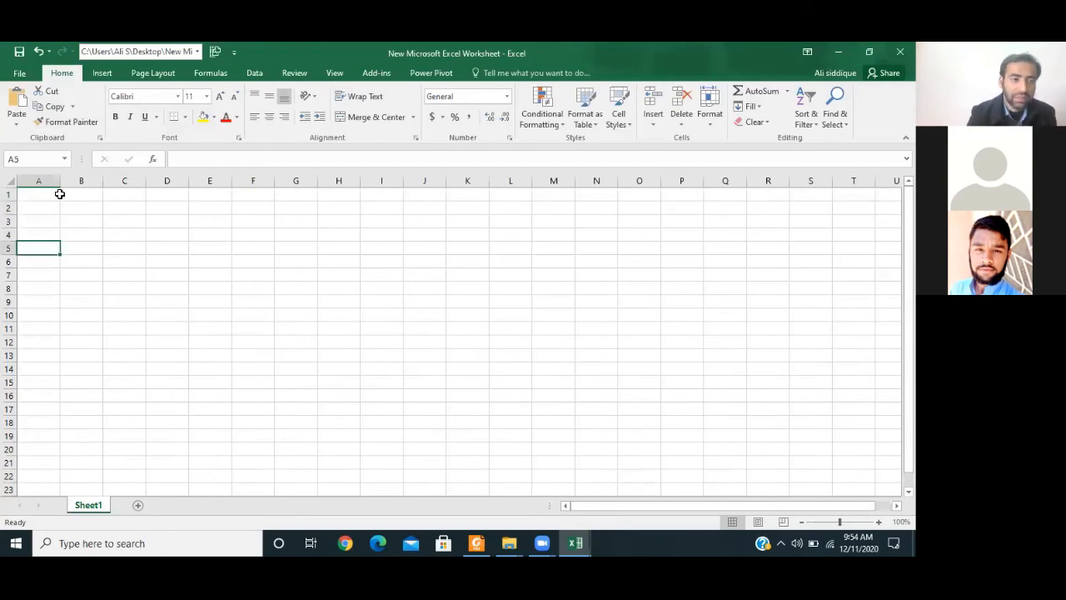
key("Up")
left_click(51, 204)
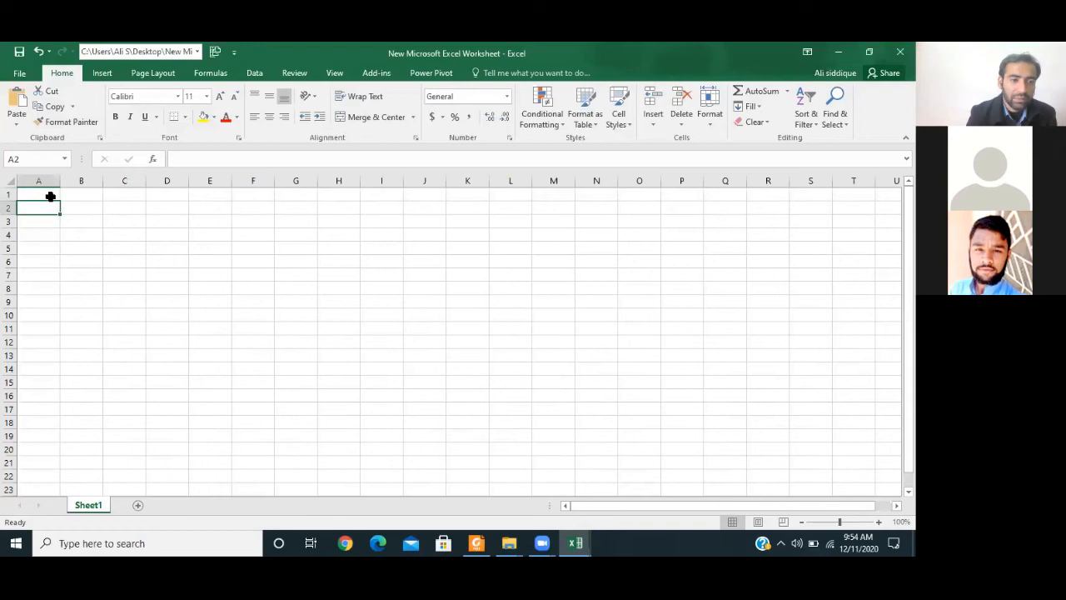
left_click(49, 217)
key("Down")
key("Down")
key("Down")
key("Down")
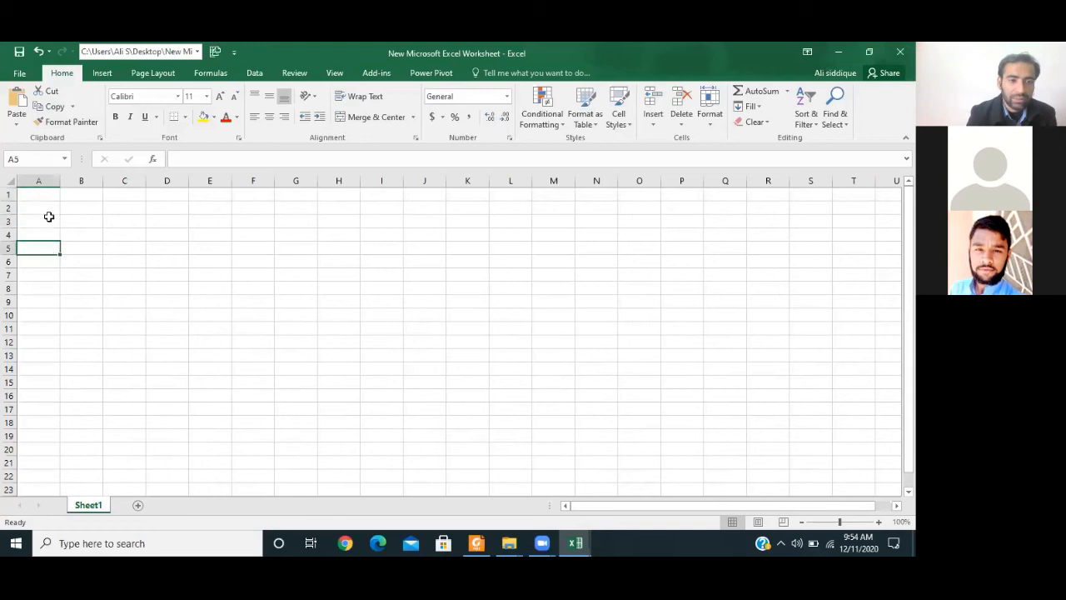
key("Up")
key("Up")
key("Up")
key("Up")
key("Up")
key("Up")
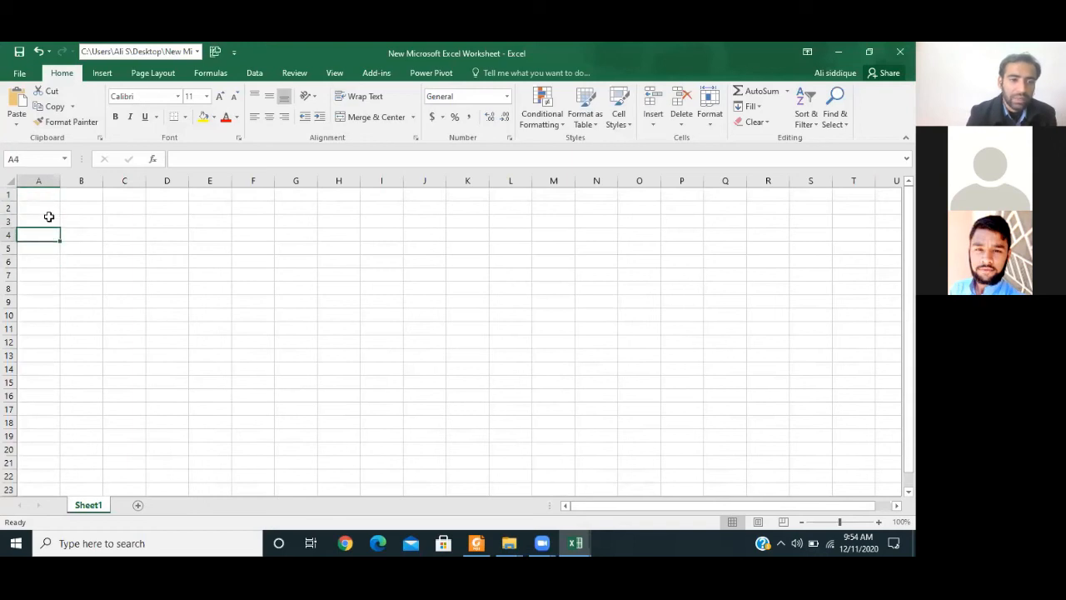
key("Right")
key("Right")
key("Right")
key("Right")
key("Right")
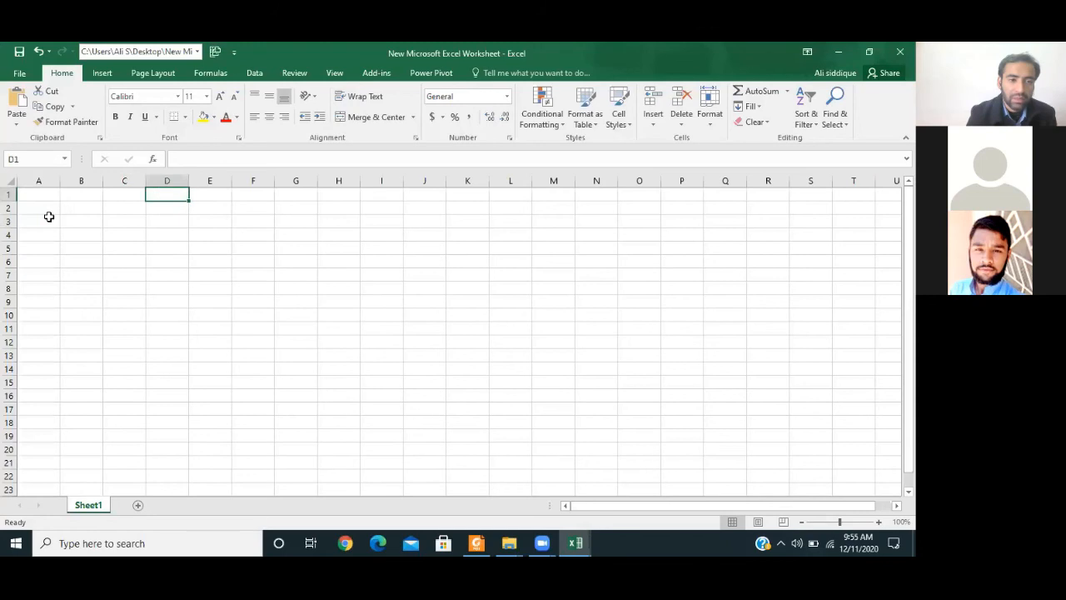
key("Down")
key("Left")
key("Down")
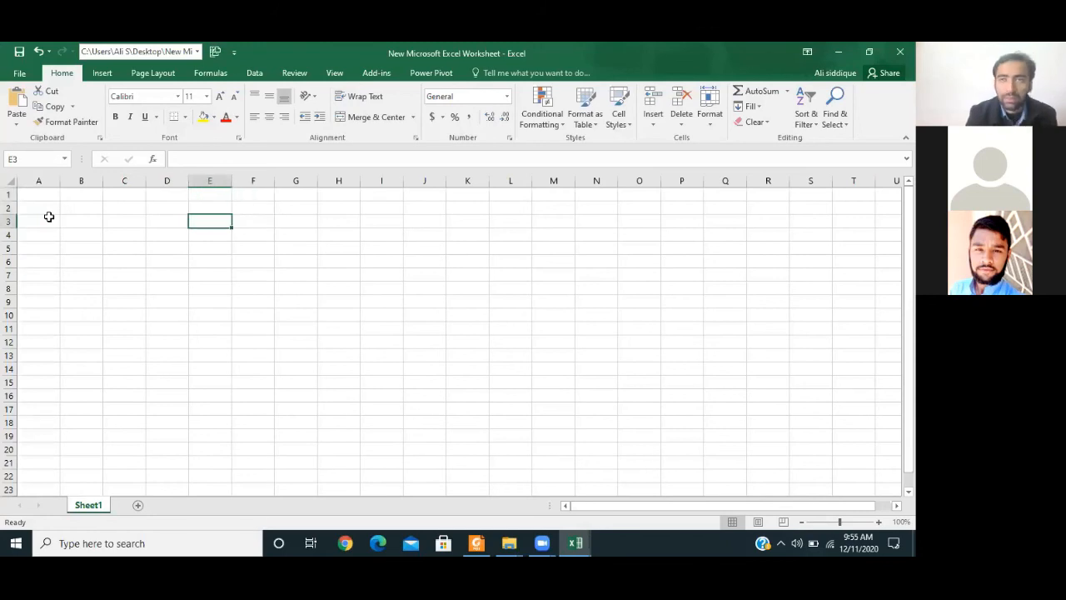
key("Down")
key("Left")
key("Left")
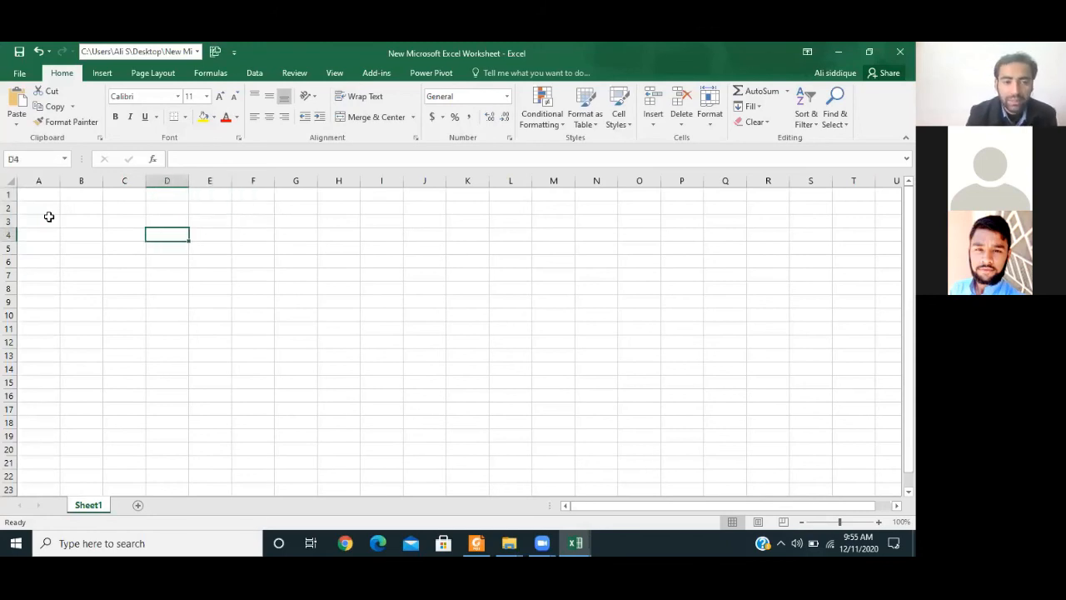
key("Left")
key("Left")
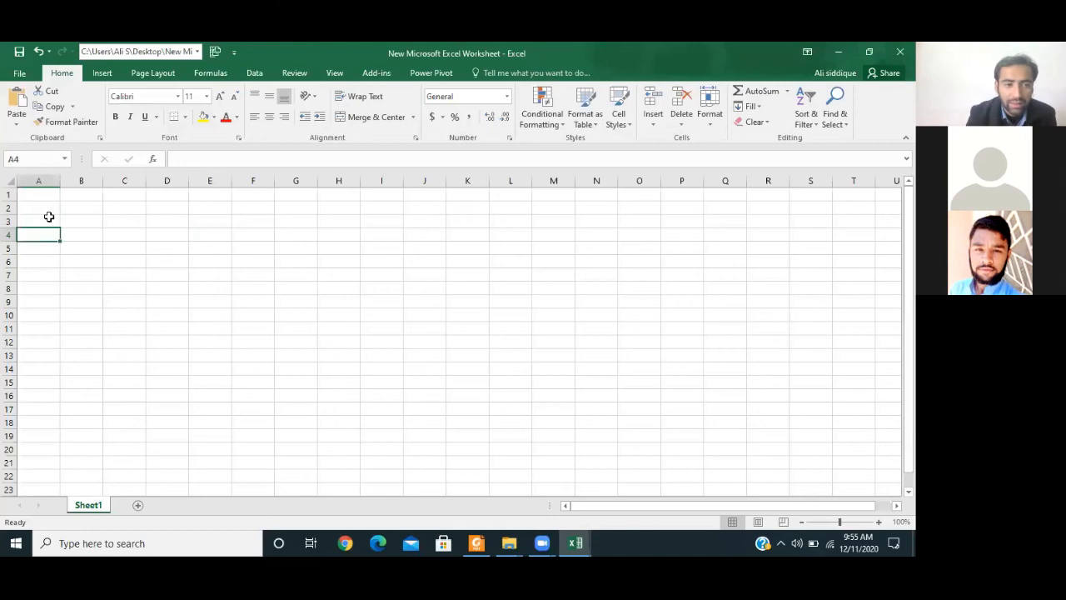
key("Right")
key("Right")
key("Right")
key("Right")
key("Right")
key("Right")
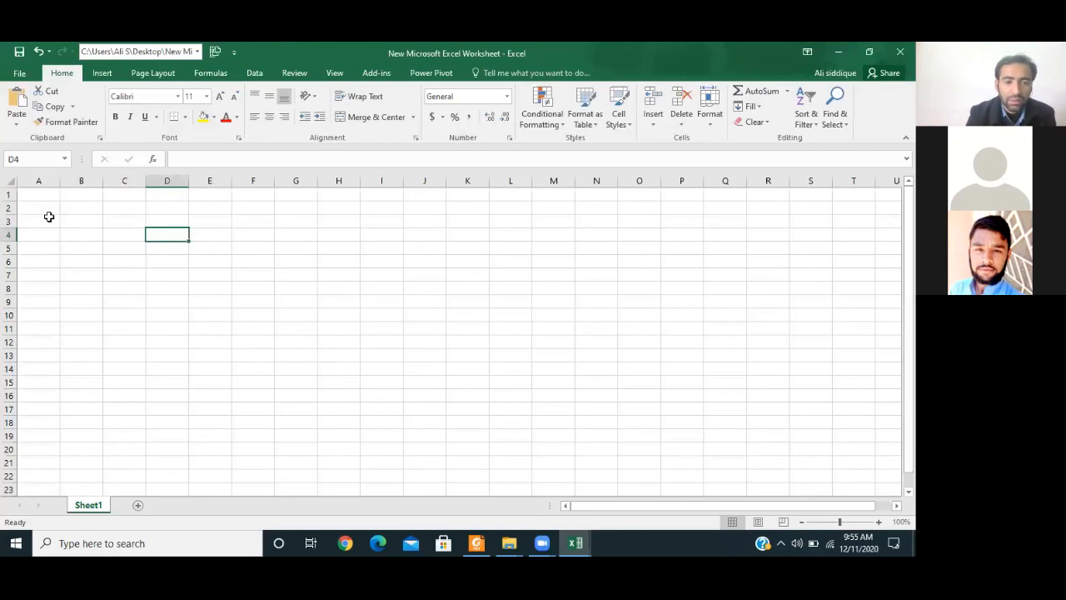
key("Up")
key("Up")
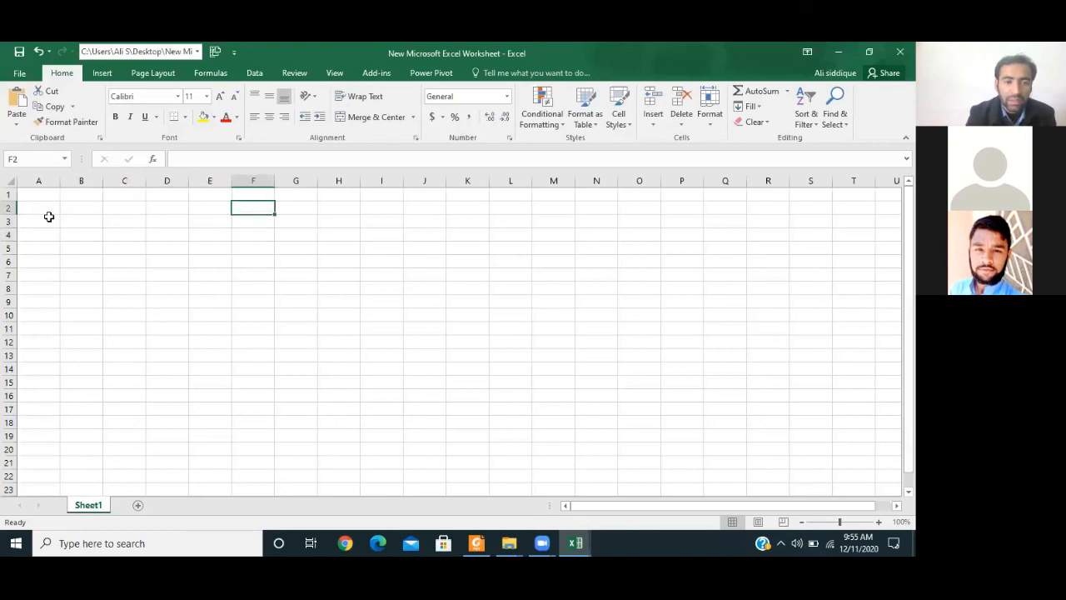
key("Left")
key("Left")
key("Left")
key("Left")
key("Left")
key("Left")
key("Up")
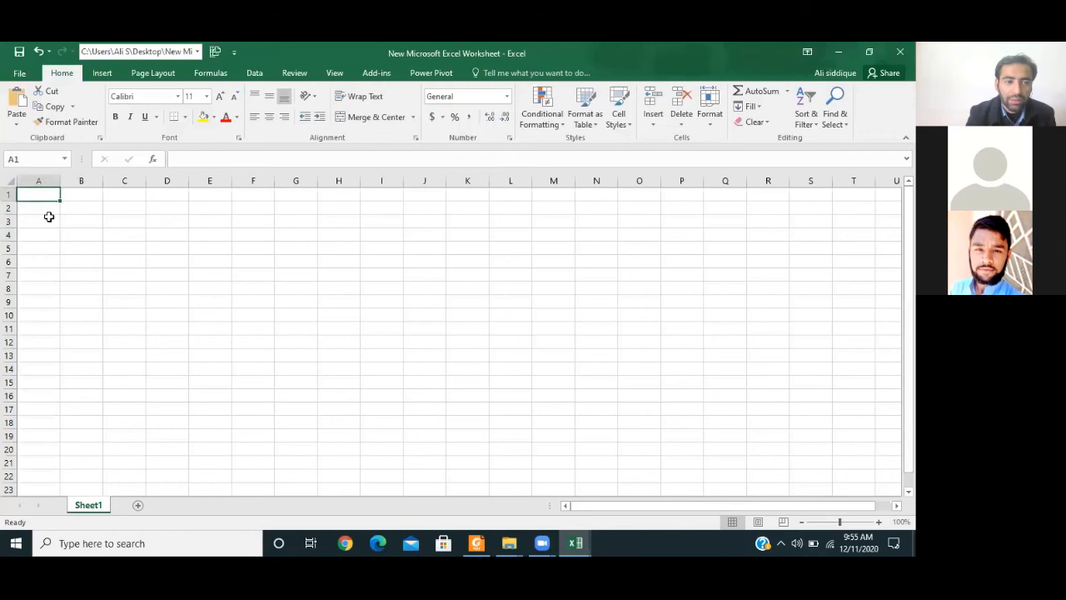
key("Right")
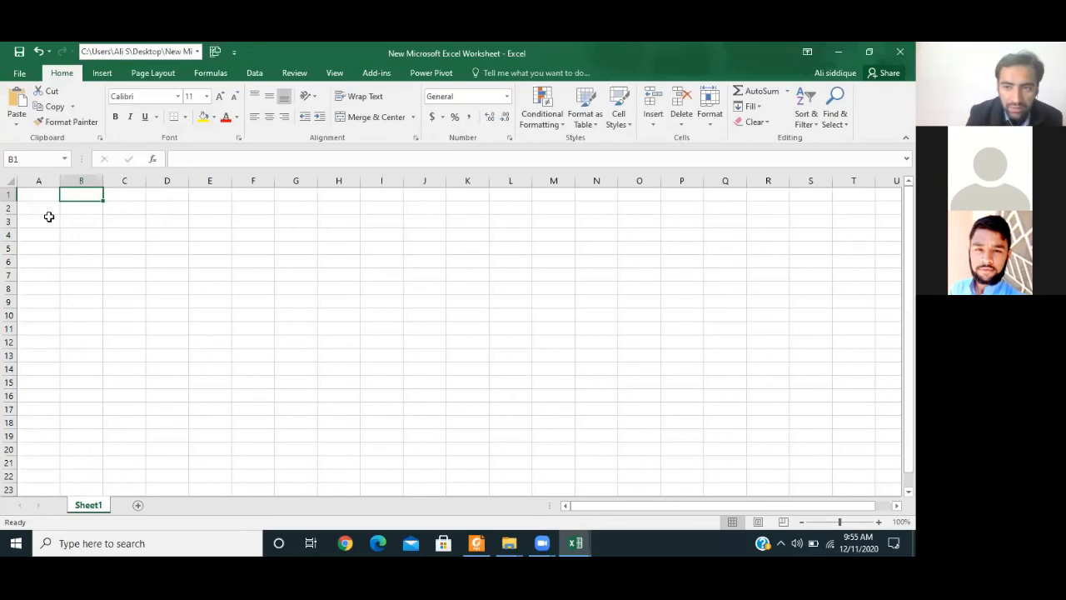
key("Down")
key("Left")
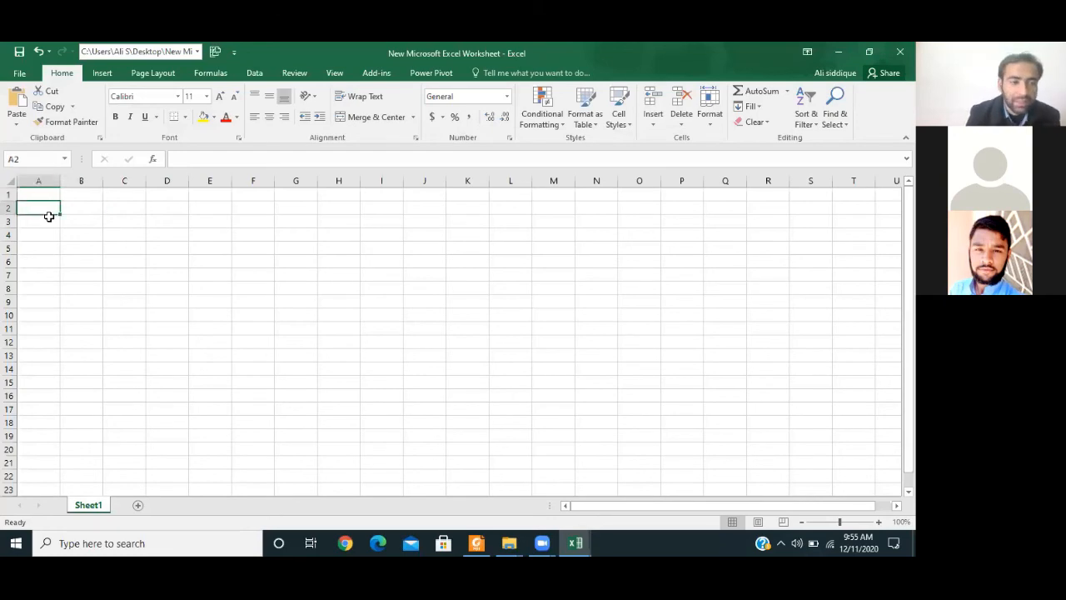
key("Right")
key("Down")
key("Down")
key("Left")
key("Down")
key("Down")
key("Down")
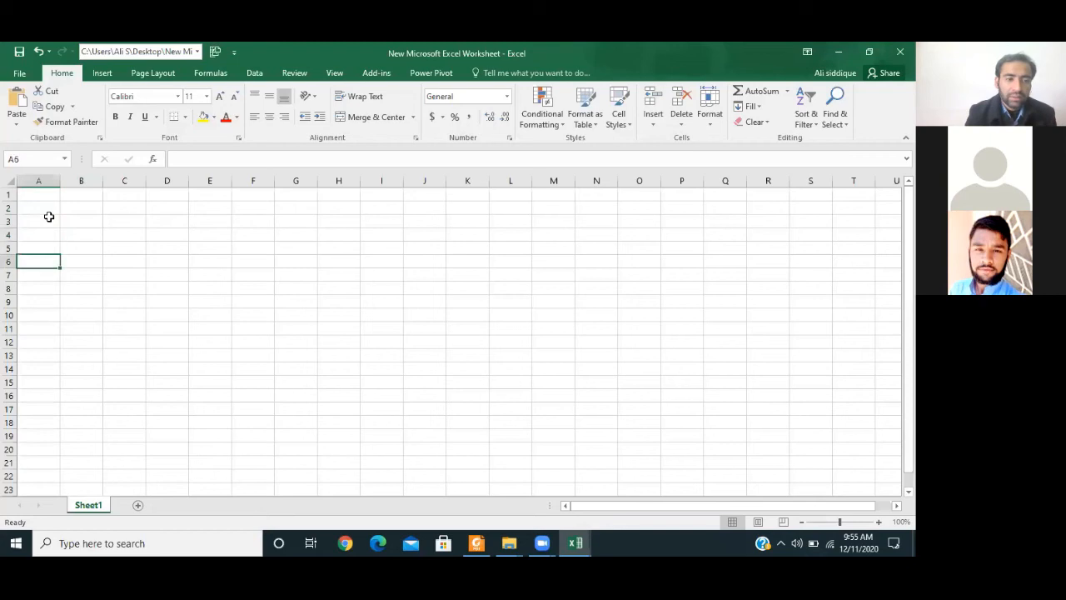
key("Right")
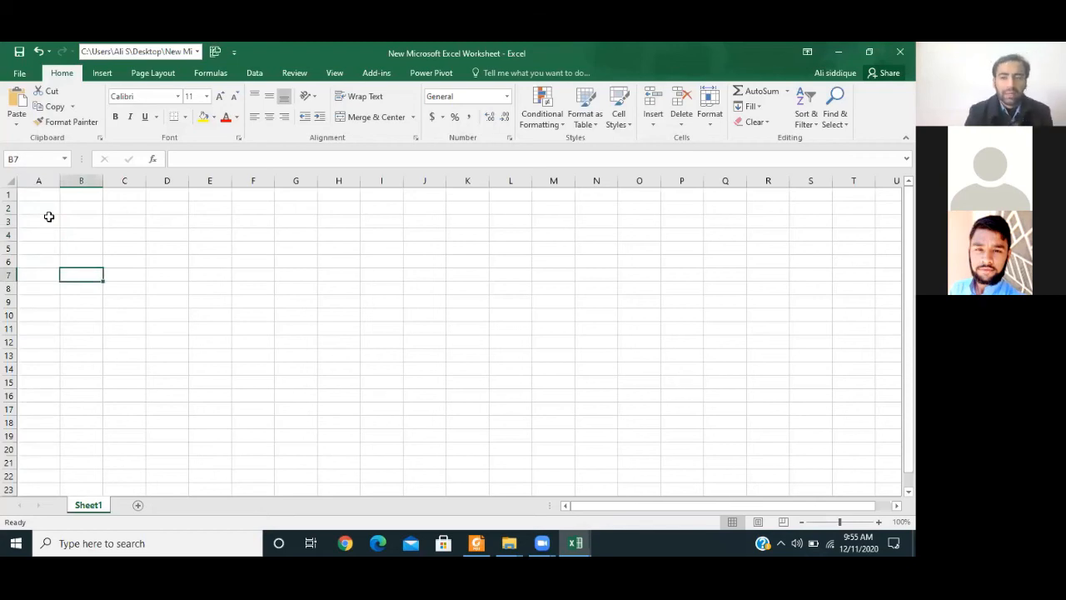
key("Up")
key("Up")
key("Up")
key("Up")
key("Up")
key("Up")
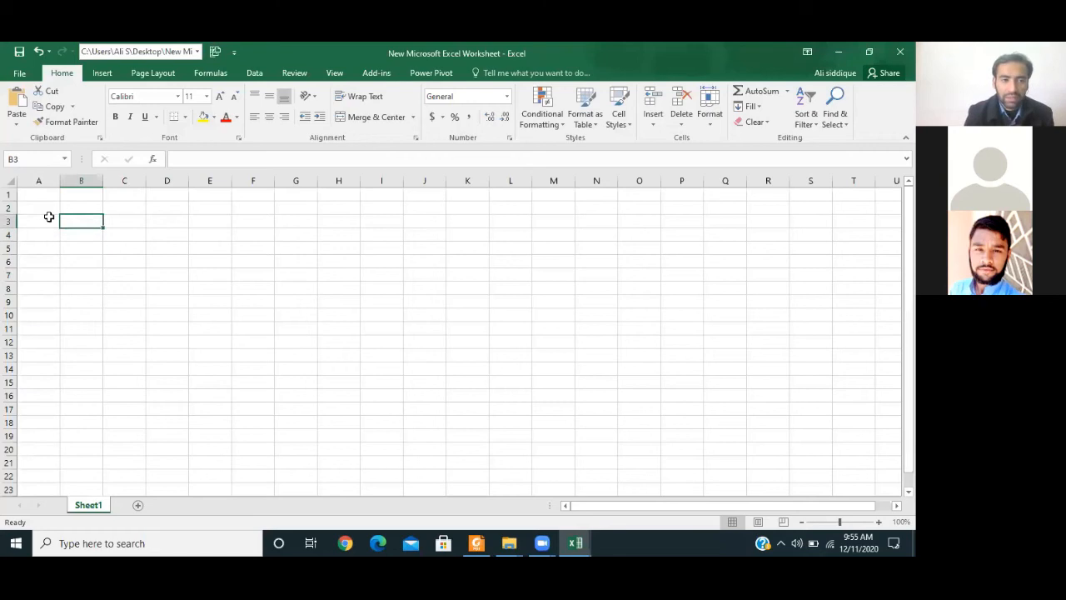
key("Down")
key("Left")
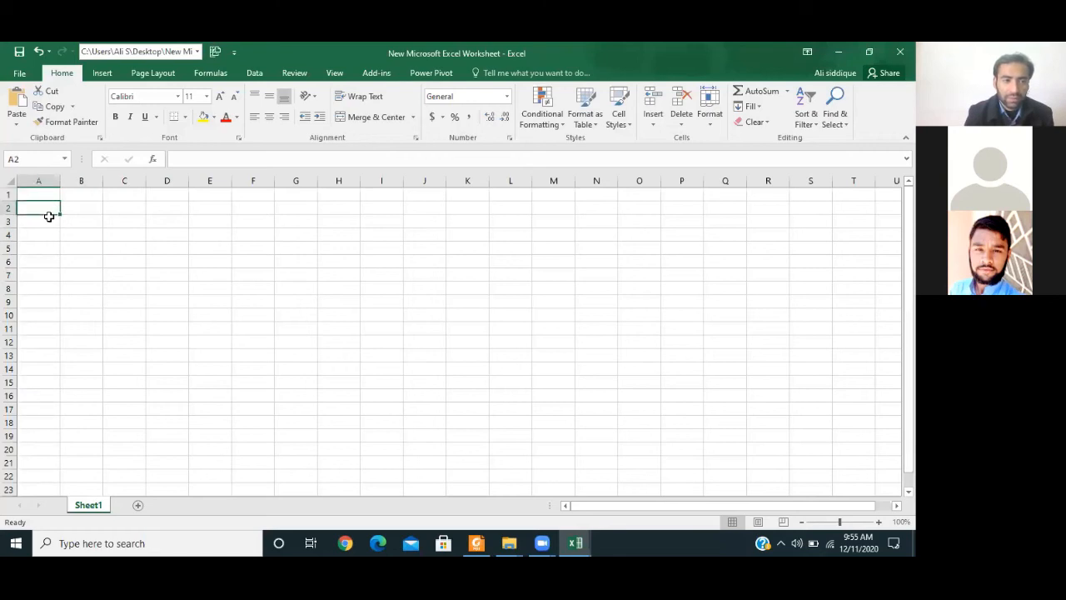
key("Down")
key("Down")
key("Down")
key("Up")
key("Up")
key("Up")
key("Up")
key("Right")
key("Right")
key("Right")
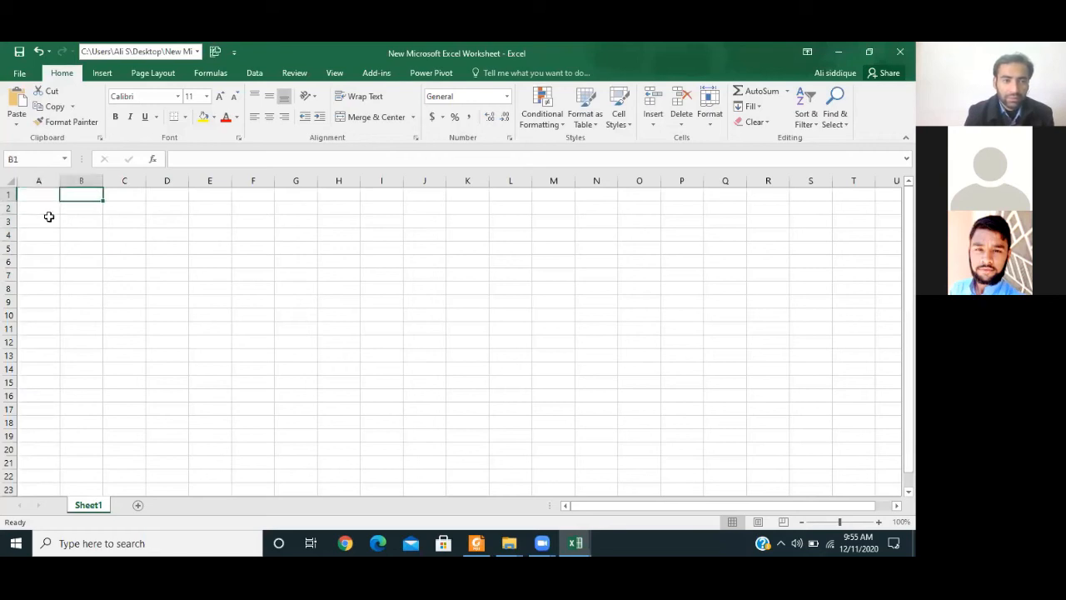
key("Left")
key("Left")
key("Left")
key("Right")
key("Right")
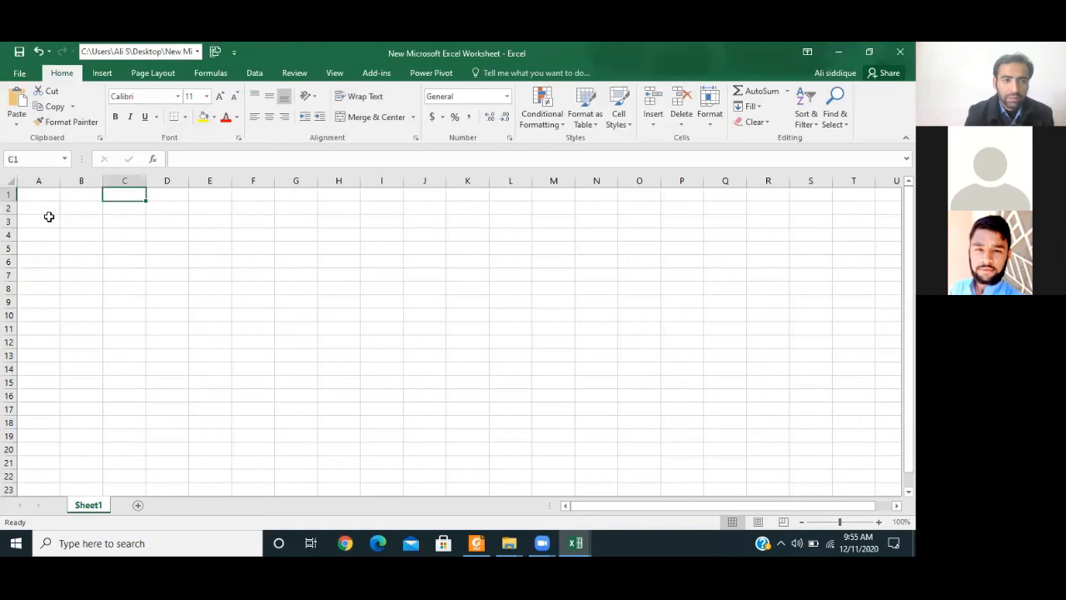
key("Left")
key("Left")
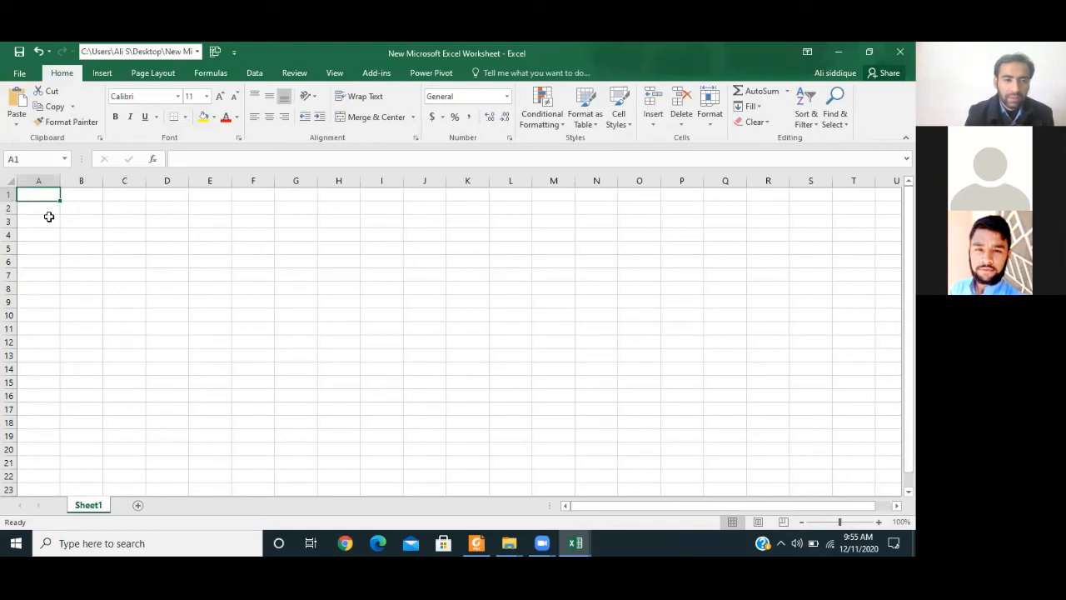
key("Right")
key("Left")
Step: Check the Example 4.1 table in the lecture PDF and enter the heading "Station" in cell A1 of the Excel worksheet
left_click(480, 542)
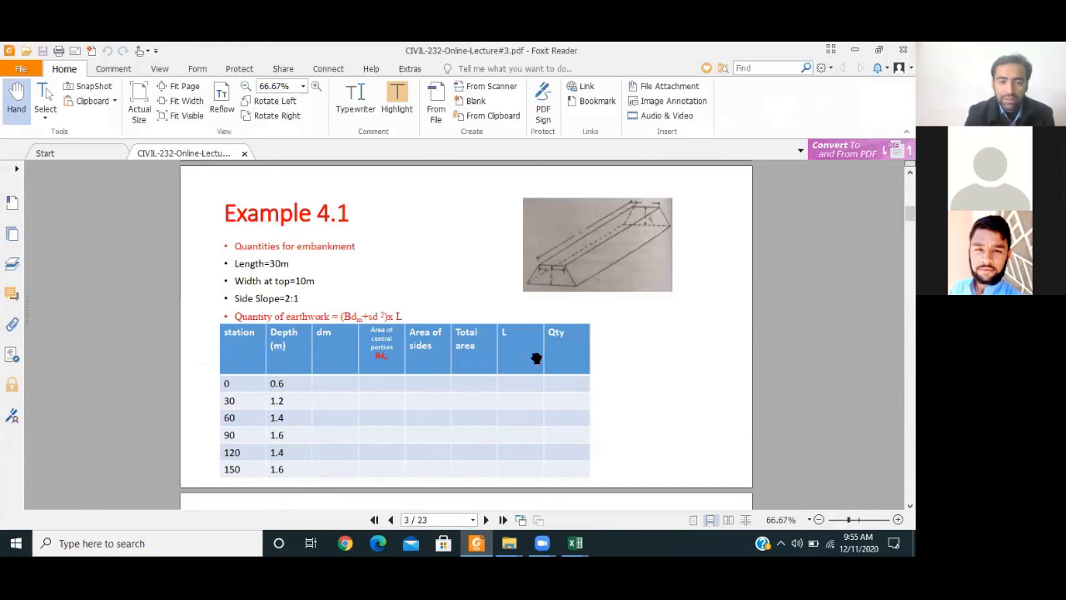
left_click(863, 53)
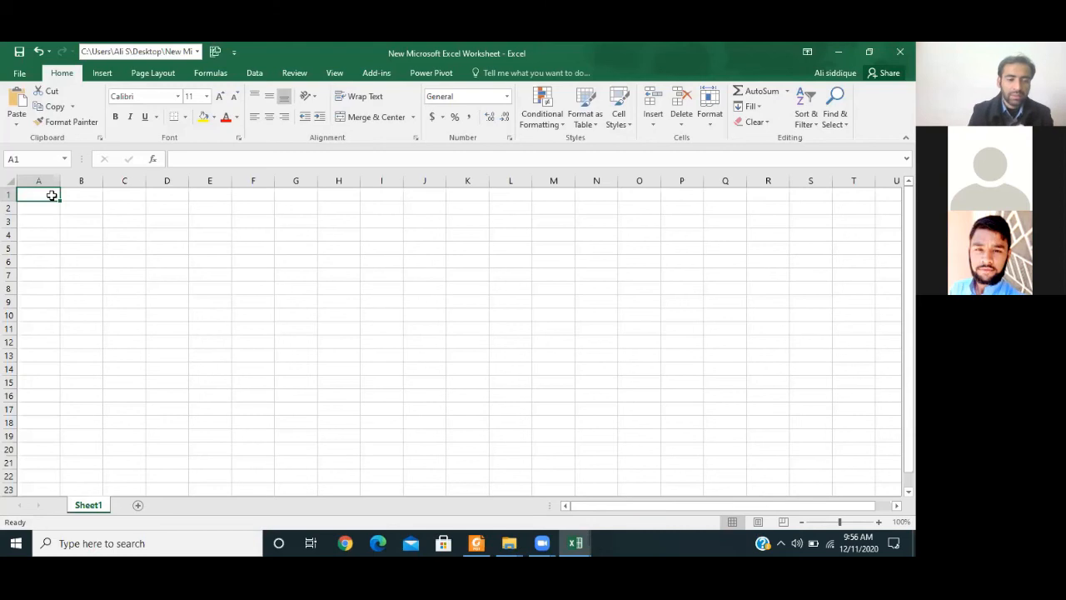
type("St")
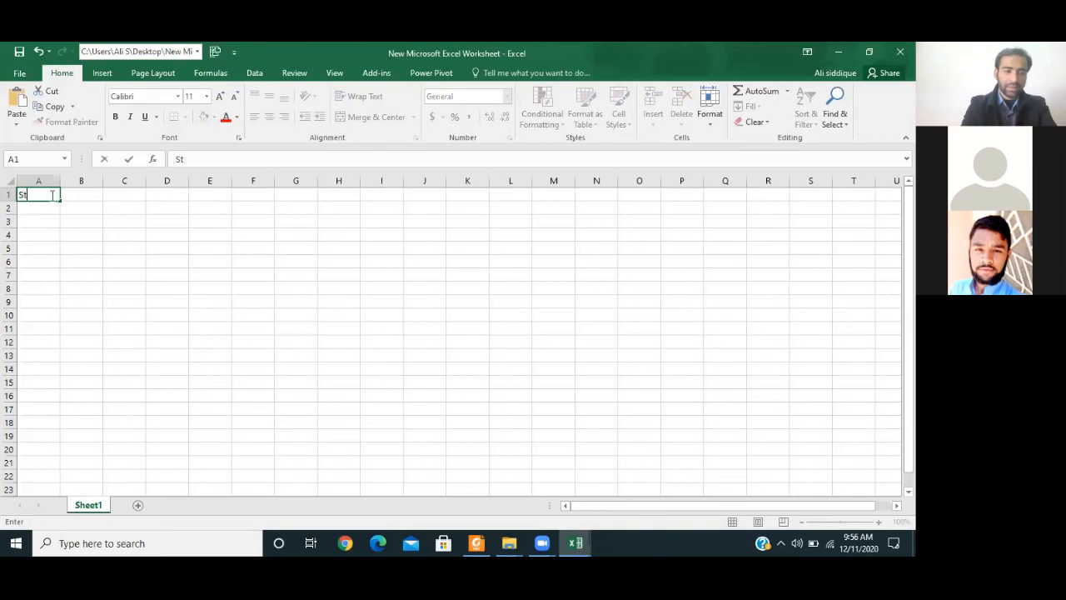
type("ation")
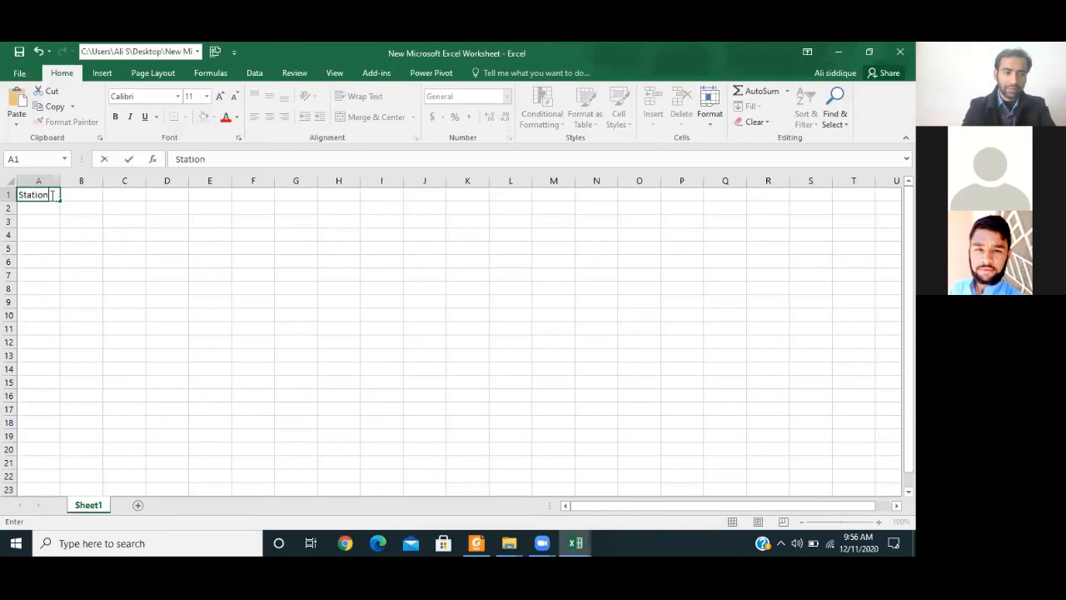
key("Tab")
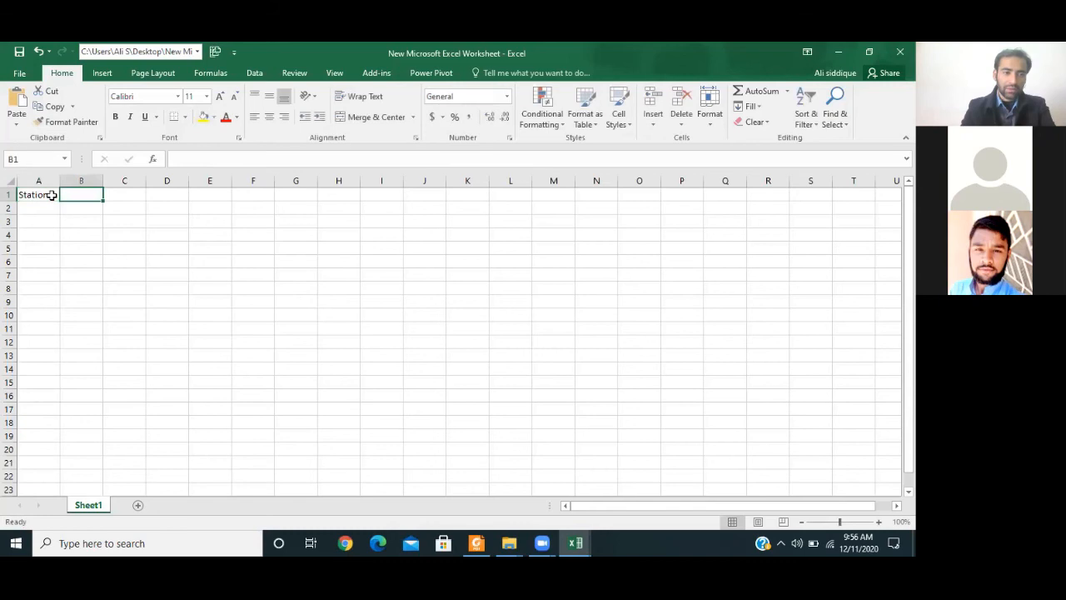
Step: Enter the heading "mean depth" in cell B1 and fit the width of column B to it
type("mea")
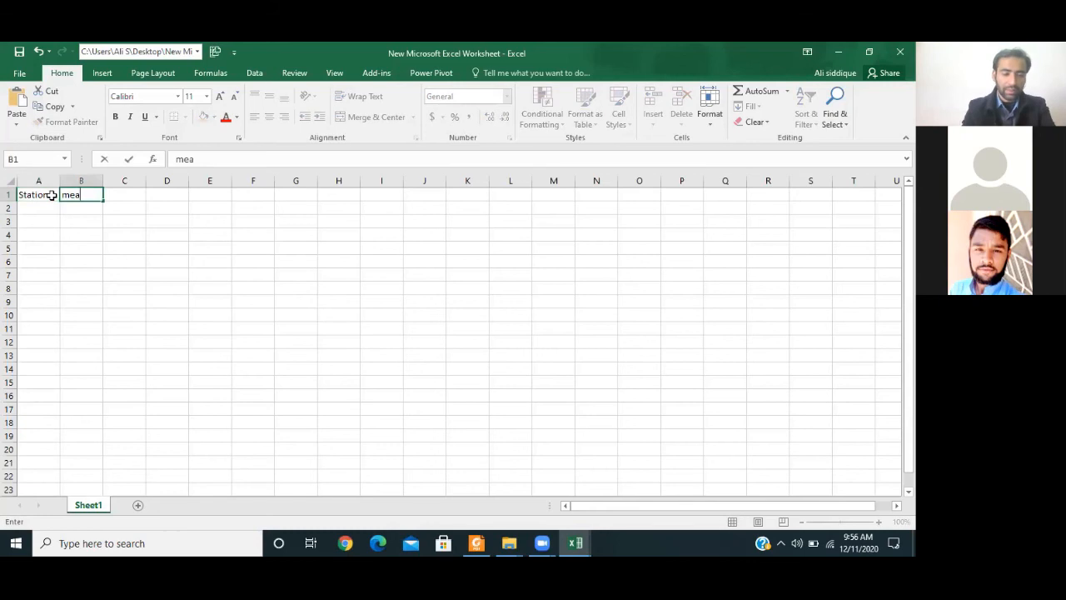
type("n despth")
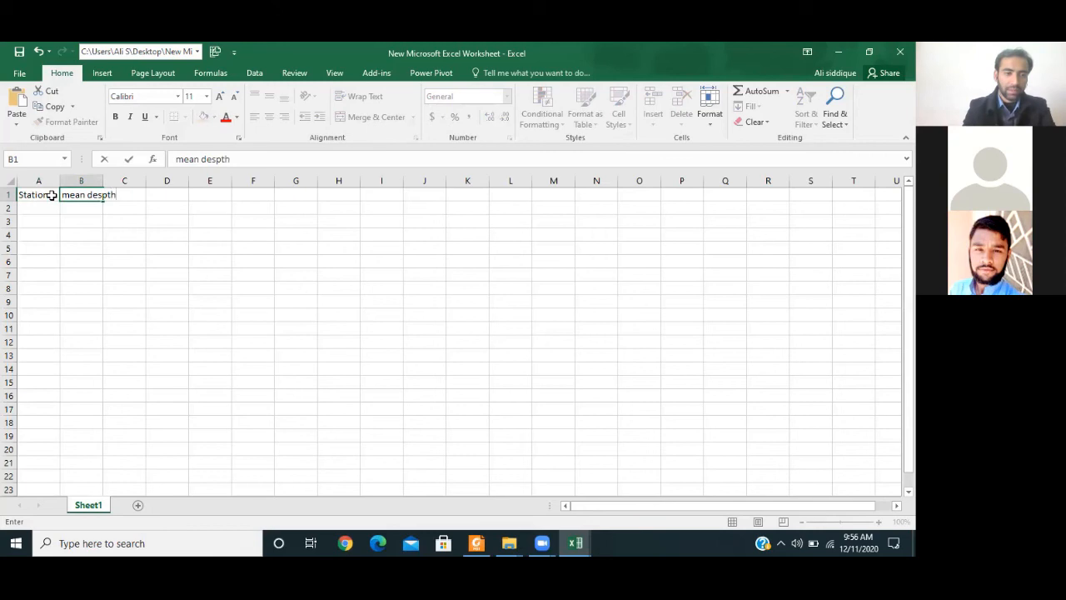
key("BackSpace")
key("BackSpace")
key("BackSpace")
type("pth")
key("Tab")
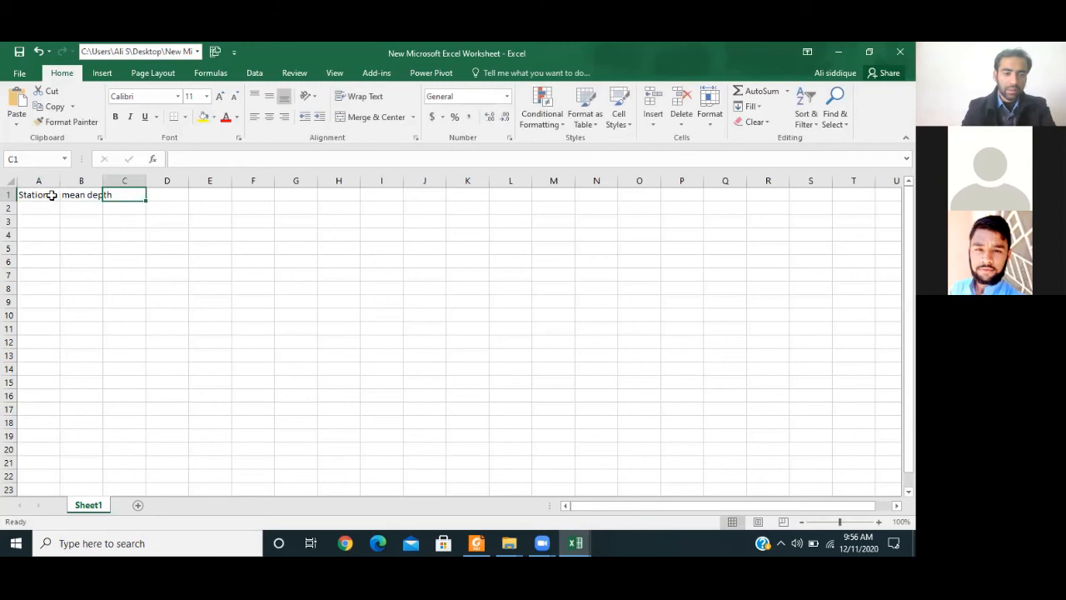
double_click(102, 175)
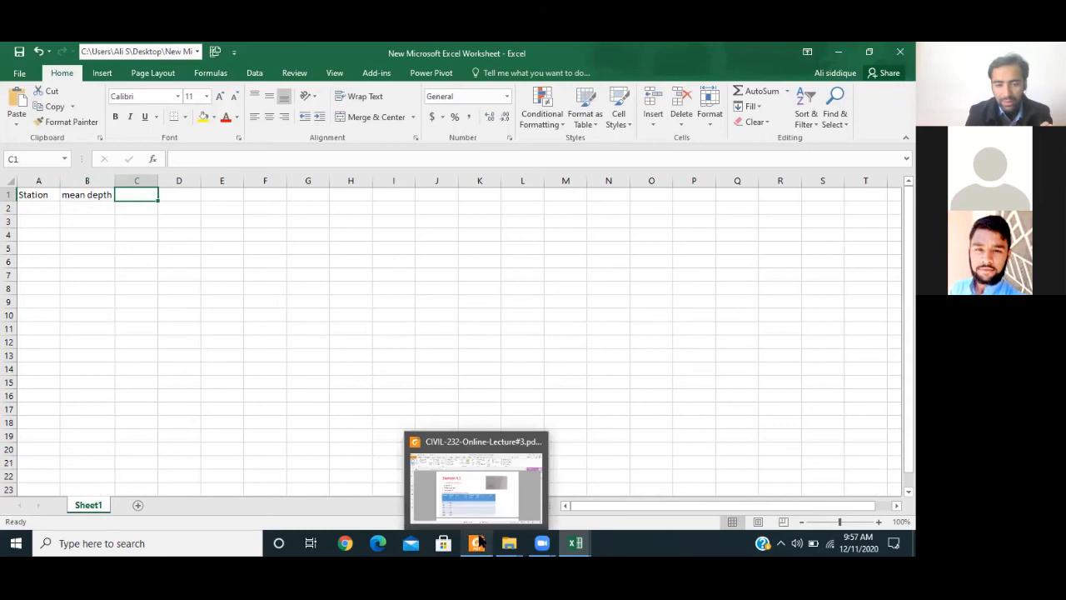
Step: Check the column order in the lecture PDF, move the "mean depth" heading to C1 and enter "depth" in B1
left_click(477, 542)
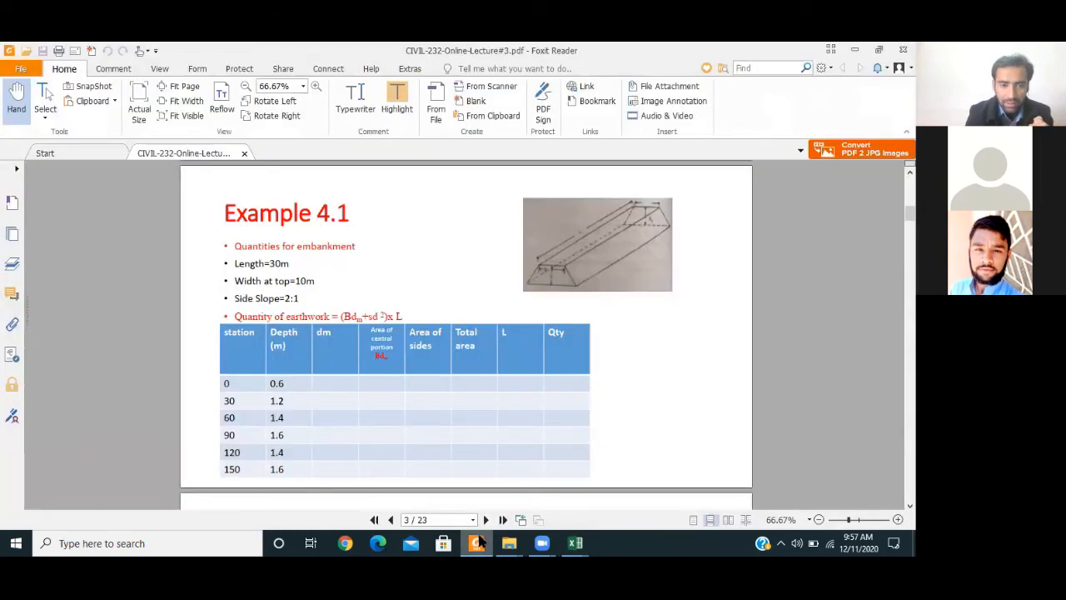
left_click(478, 542)
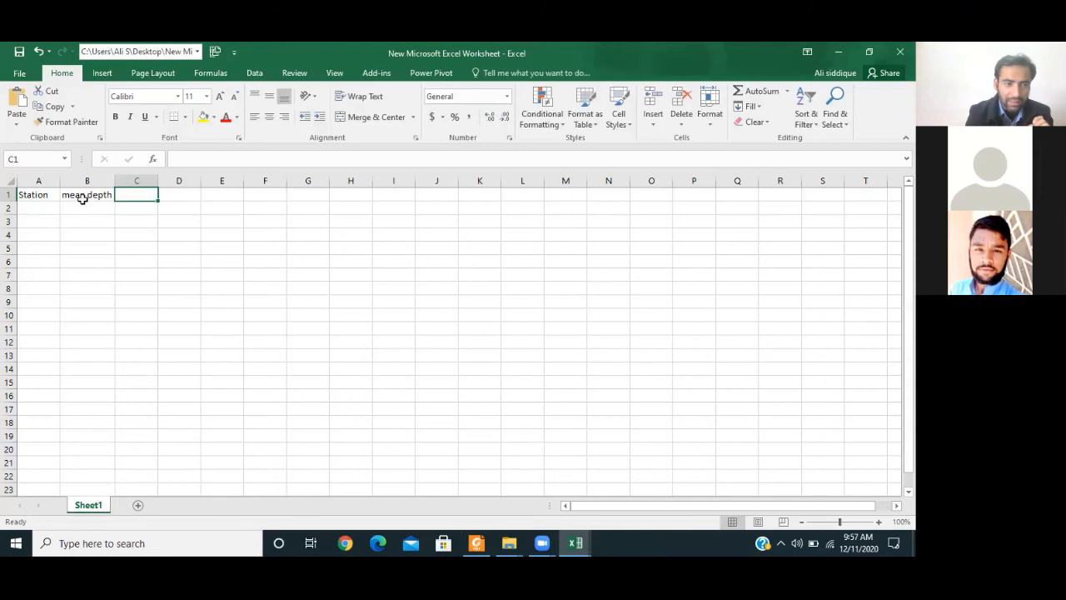
left_click(83, 198)
key("ctrl+c")
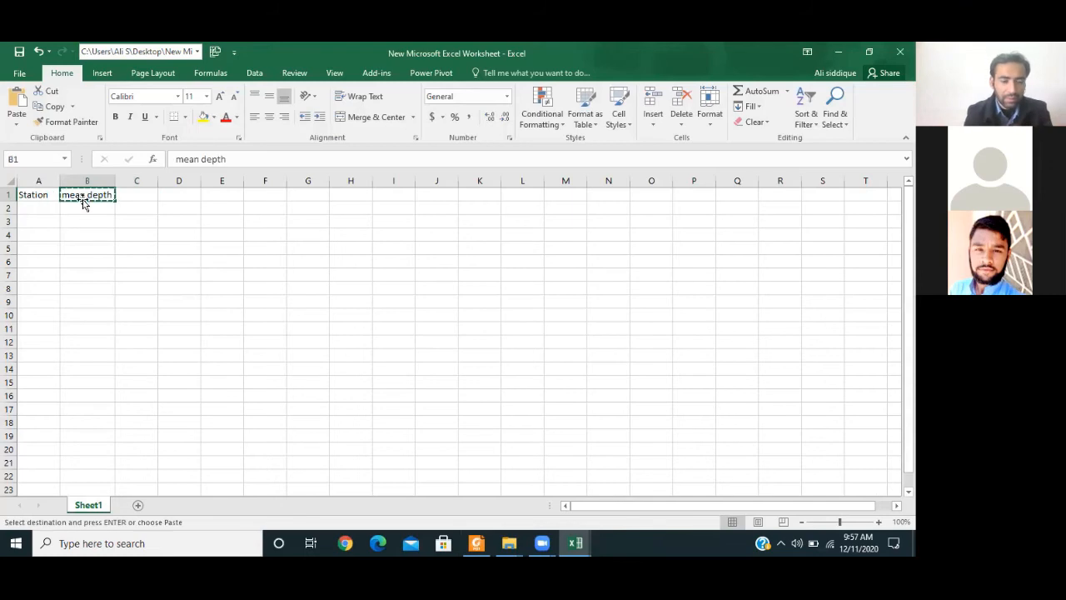
left_click(125, 194)
key("ctrl+v")
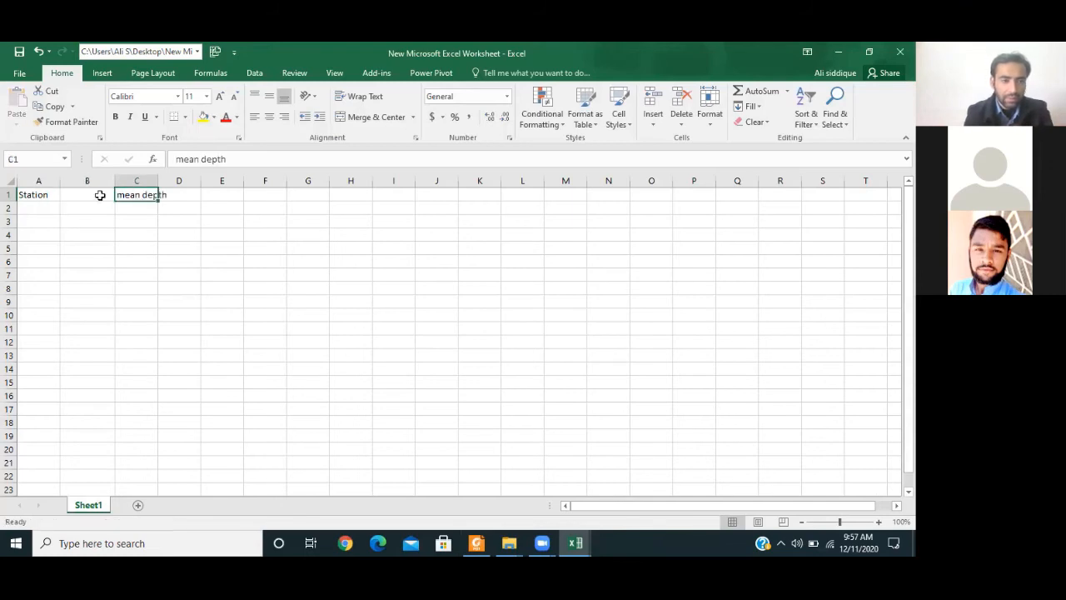
left_click(93, 194)
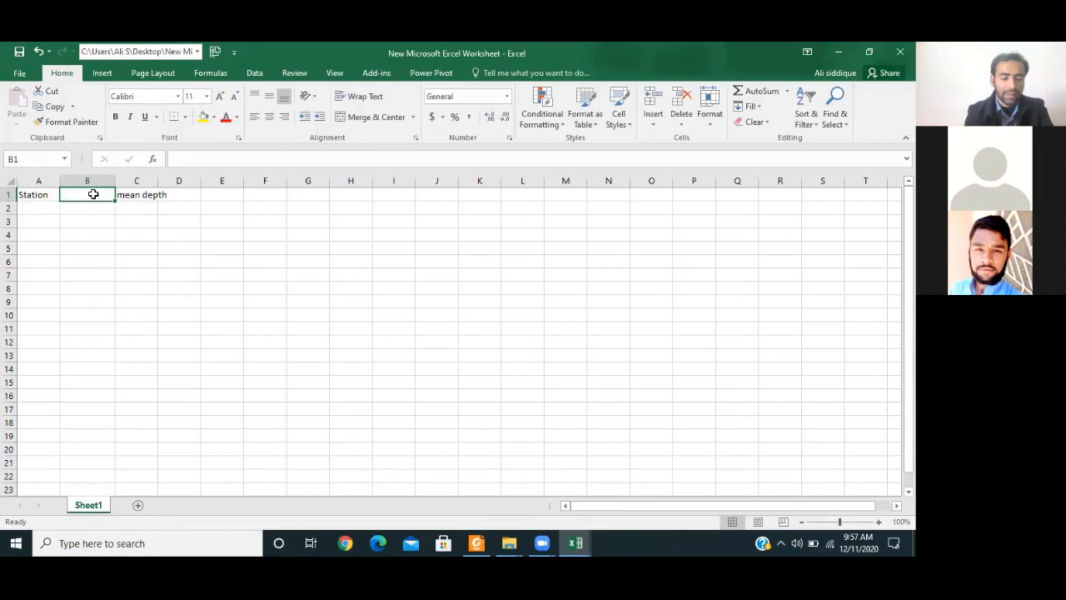
type("depth")
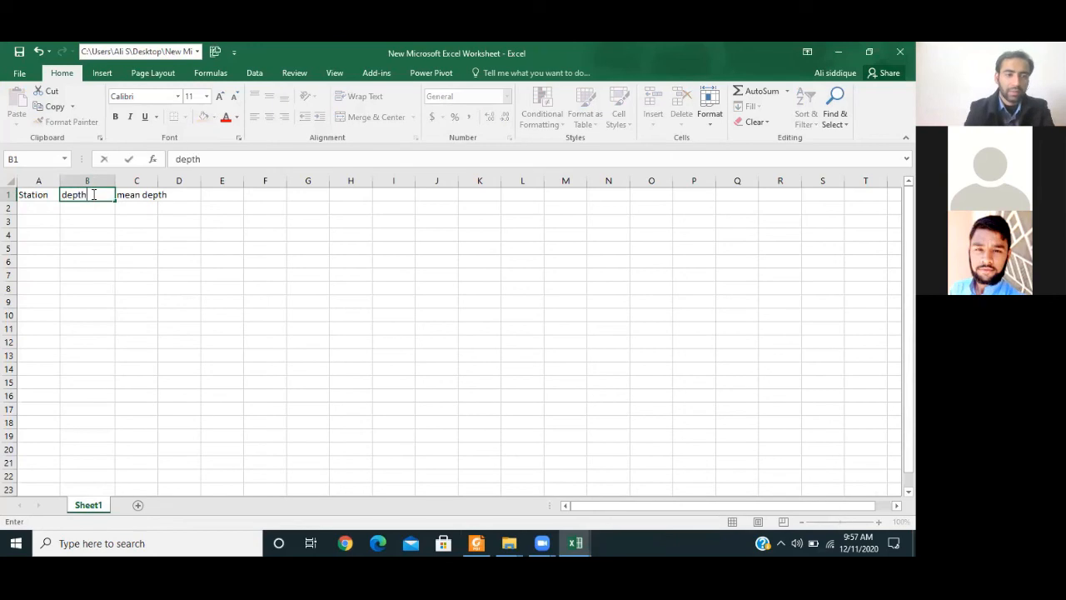
Step: Widen column C so the "mean depth" heading fits inside it
left_click(153, 181)
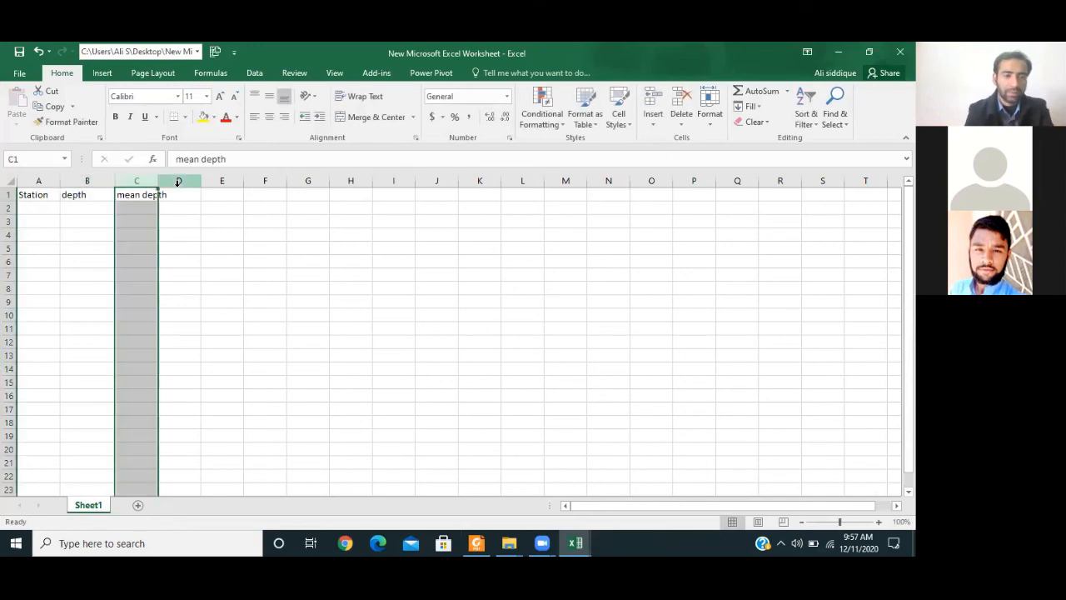
left_click(178, 207)
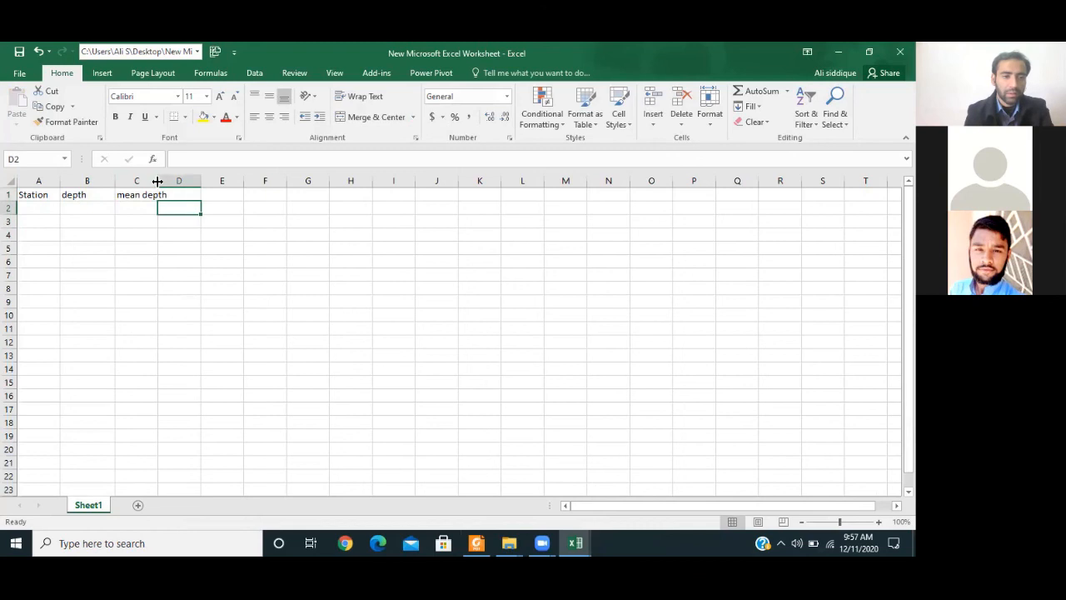
left_click_drag(157, 179, 170, 179)
Step: Consult the lecture PDF table, enter "Area of Centroidal portion" in D1 and fit column D to the heading
left_click(183, 193)
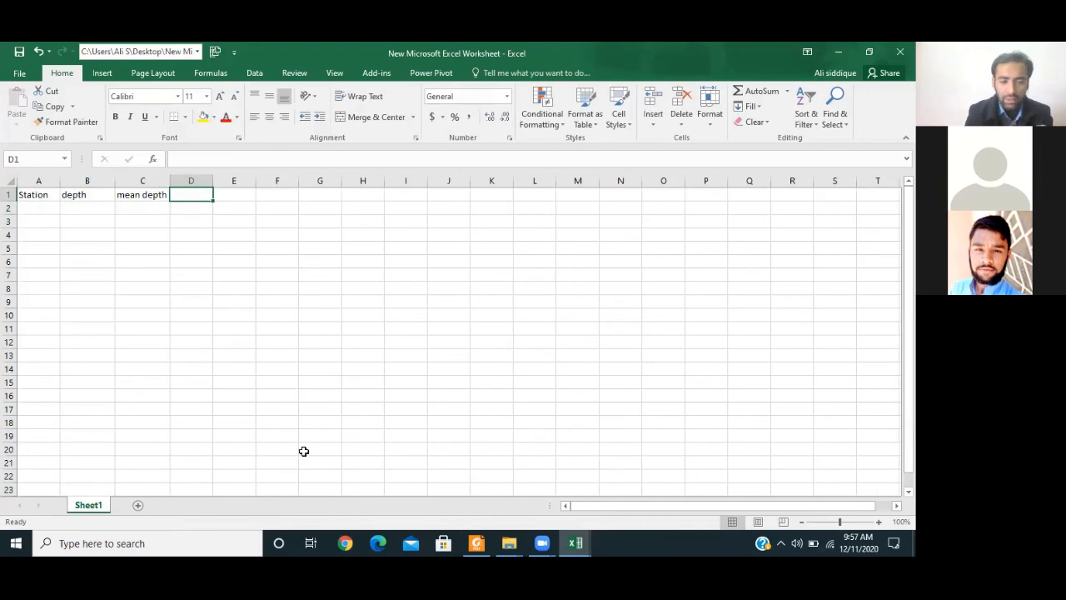
left_click(473, 543)
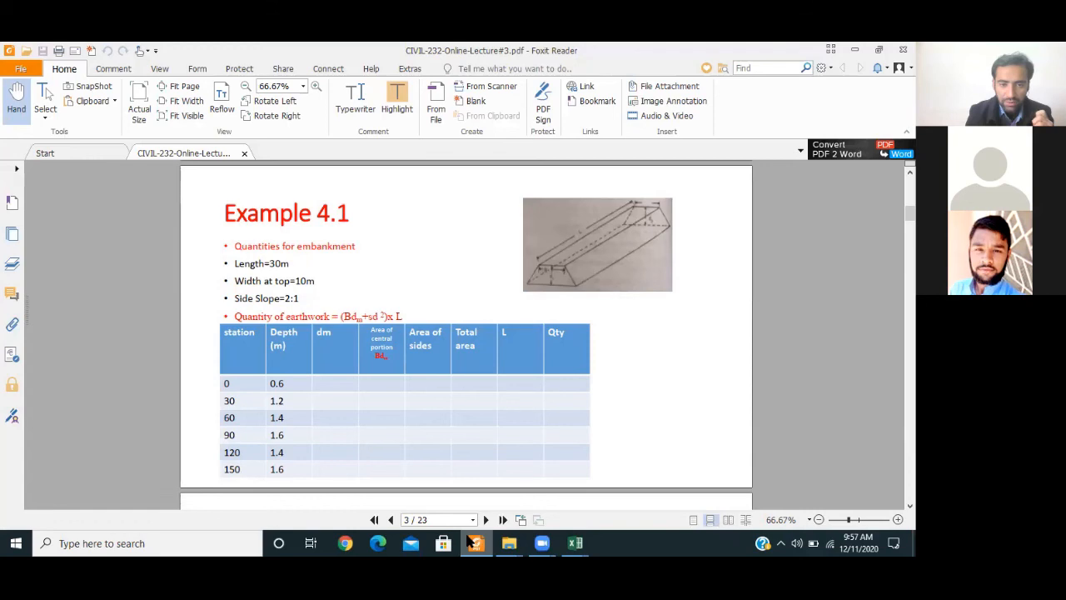
left_click(468, 539)
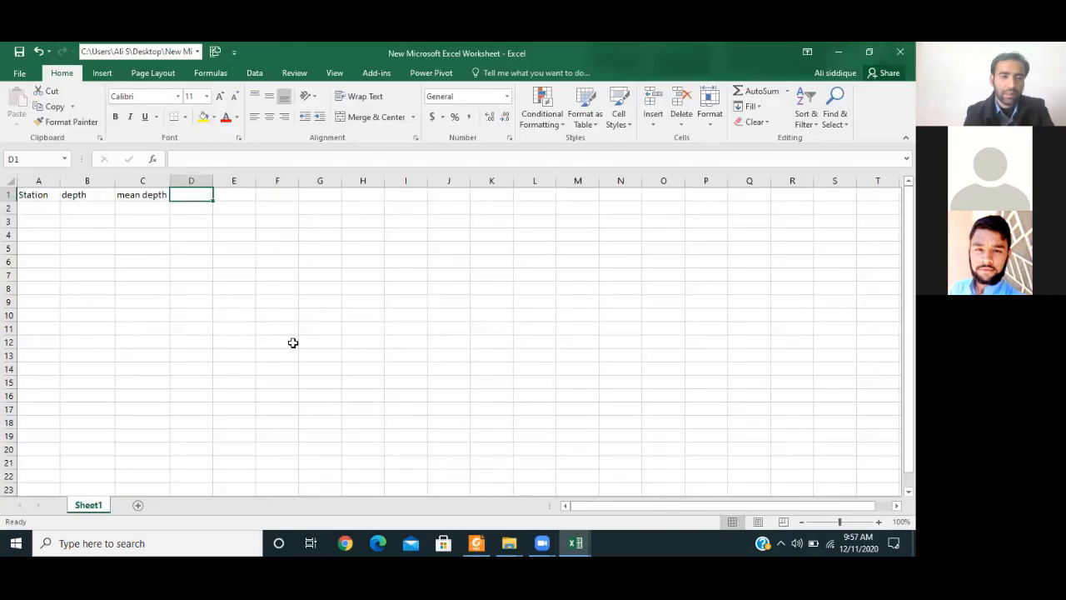
type("A")
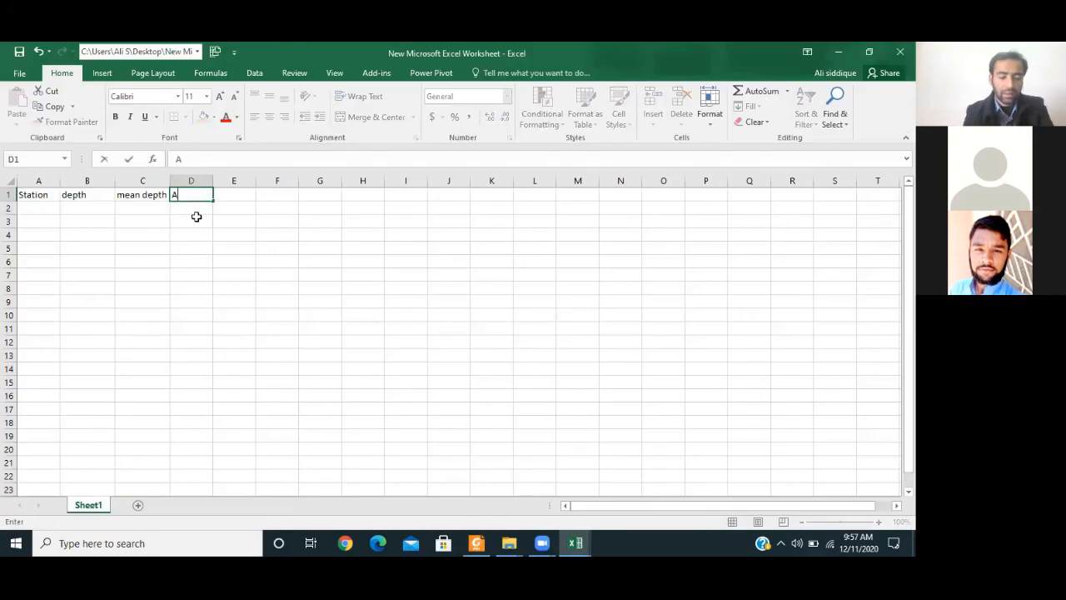
type("rea of")
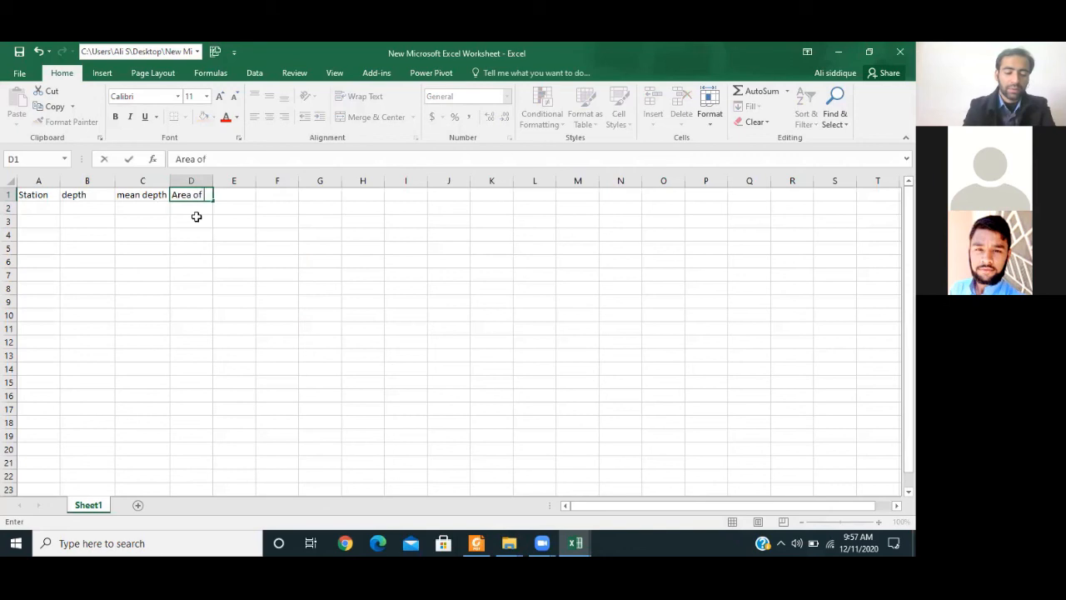
type(" Cent")
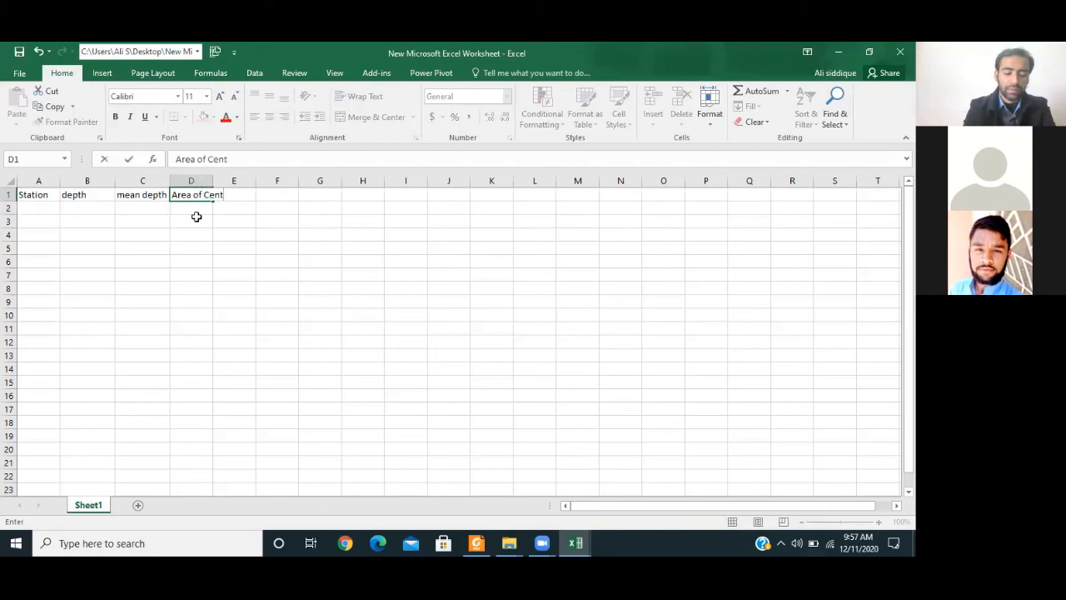
type("roidal portion")
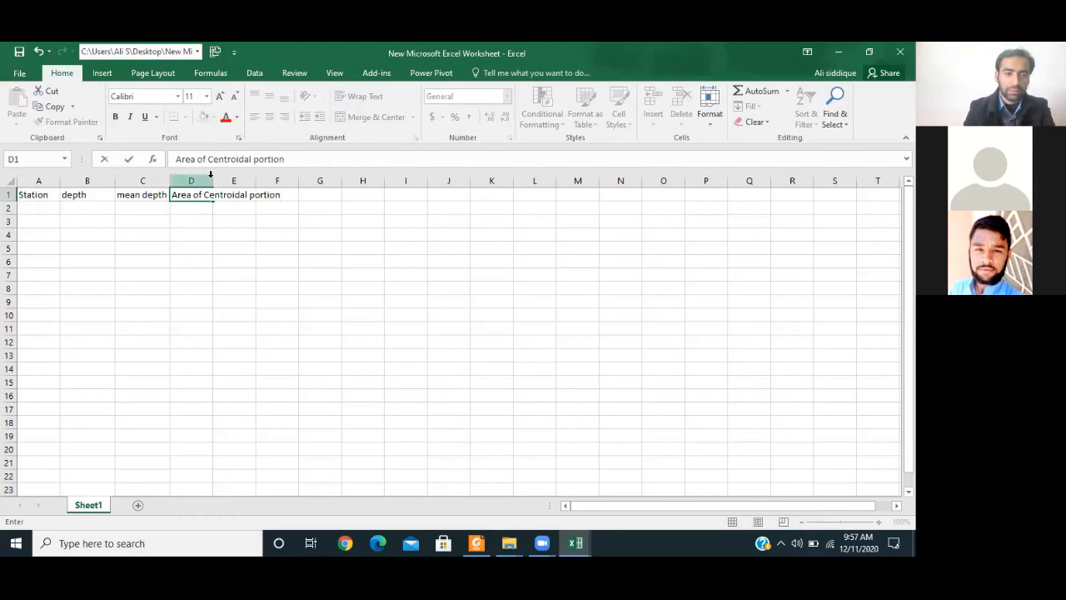
left_click(302, 194)
left_click_drag(211, 182, 211, 183)
double_click(211, 182)
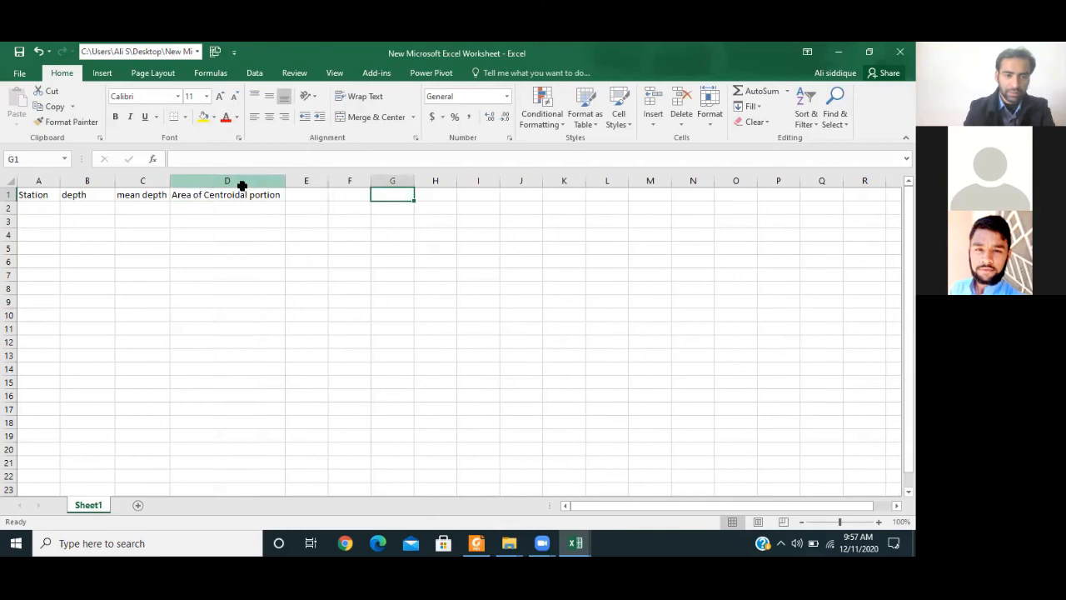
Step: Copy the D1 heading to E1, change the copy to "Area of sides" and widen column E to fit
left_click(296, 194)
left_click(261, 194)
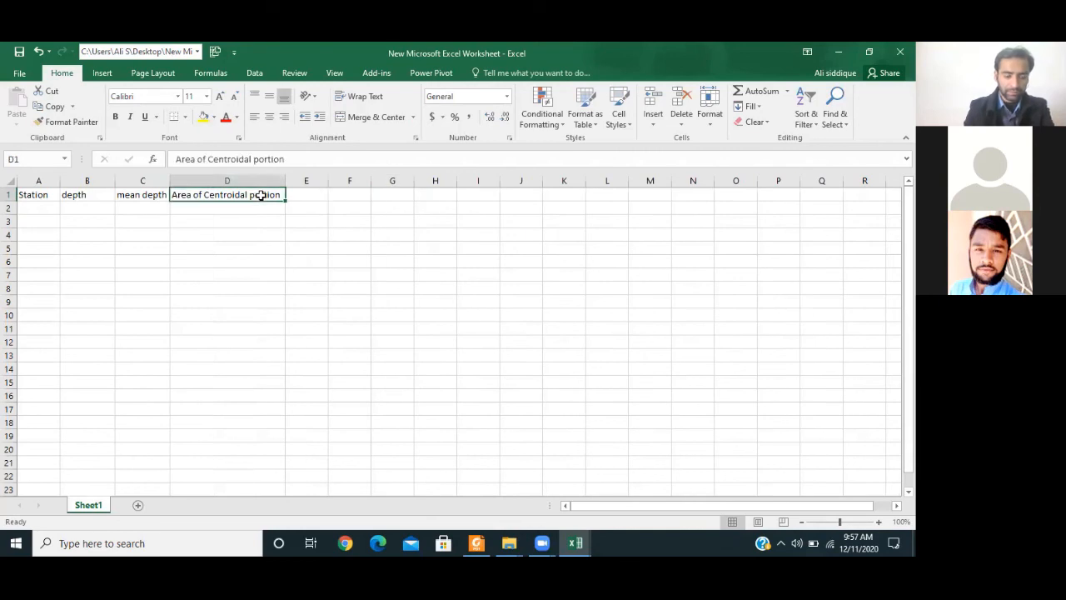
key("ctrl+c")
left_click(318, 193)
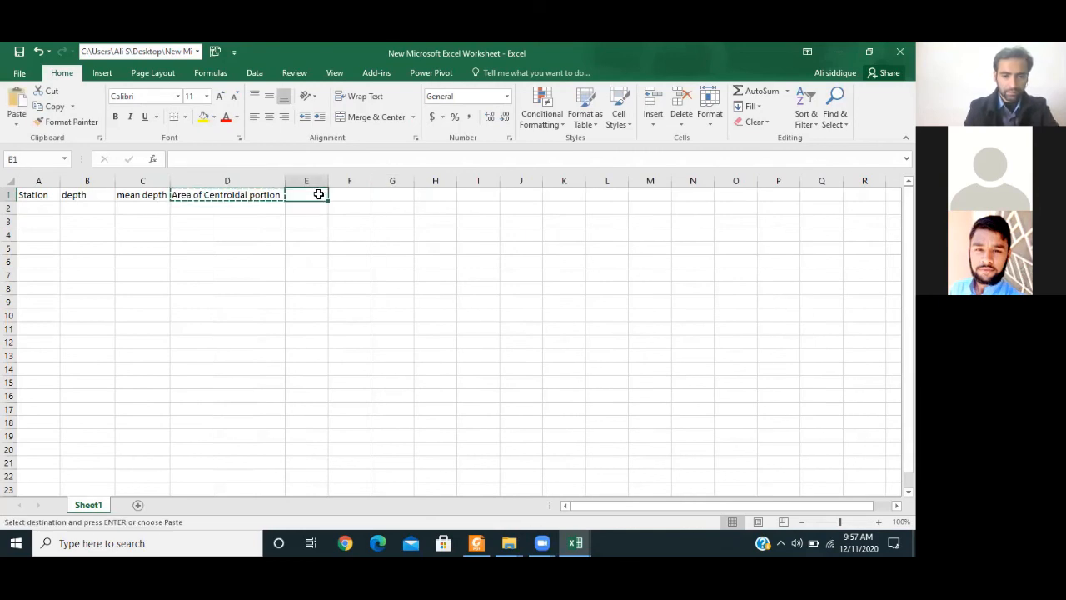
key("ctrl+v")
left_click(293, 159)
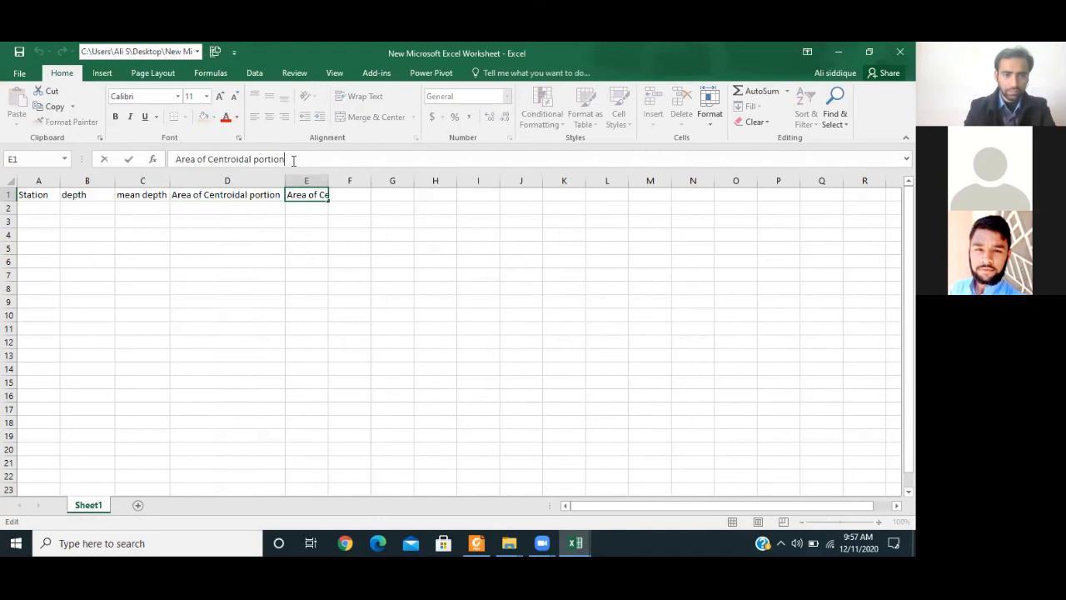
key("BackSpace")
key("BackSpace")
key("BackSpace")
key("BackSpace")
key("BackSpace")
key("BackSpace")
key("BackSpace")
key("BackSpace")
key("BackSpace")
key("BackSpace")
key("BackSpace")
key("BackSpace")
key("BackSpace")
key("BackSpace")
key("BackSpace")
key("BackSpace")
key("BackSpace")
key("BackSpace")
key("BackSpace")
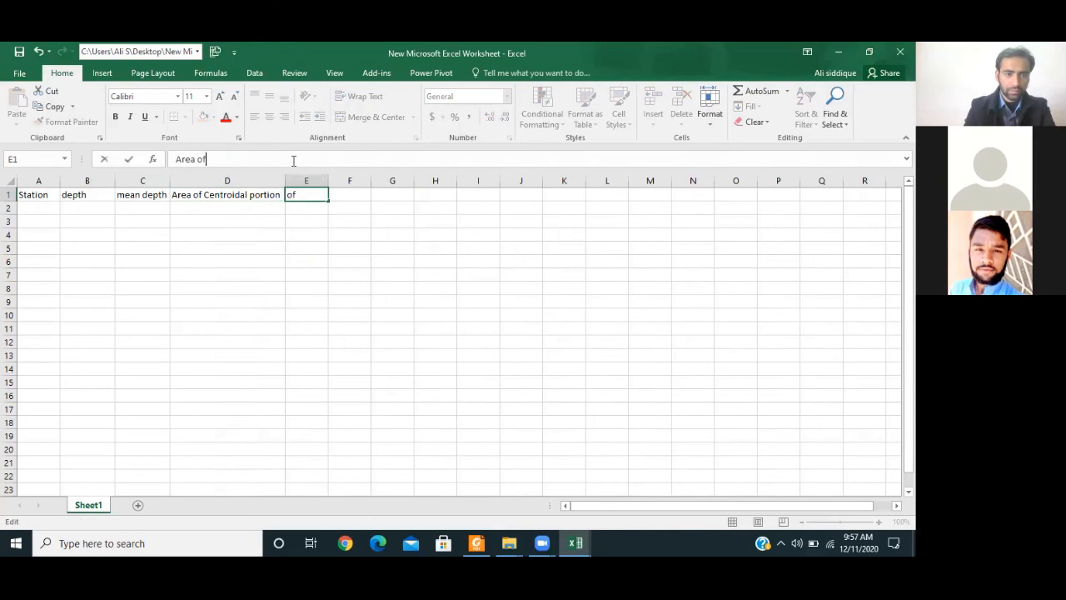
type("side")
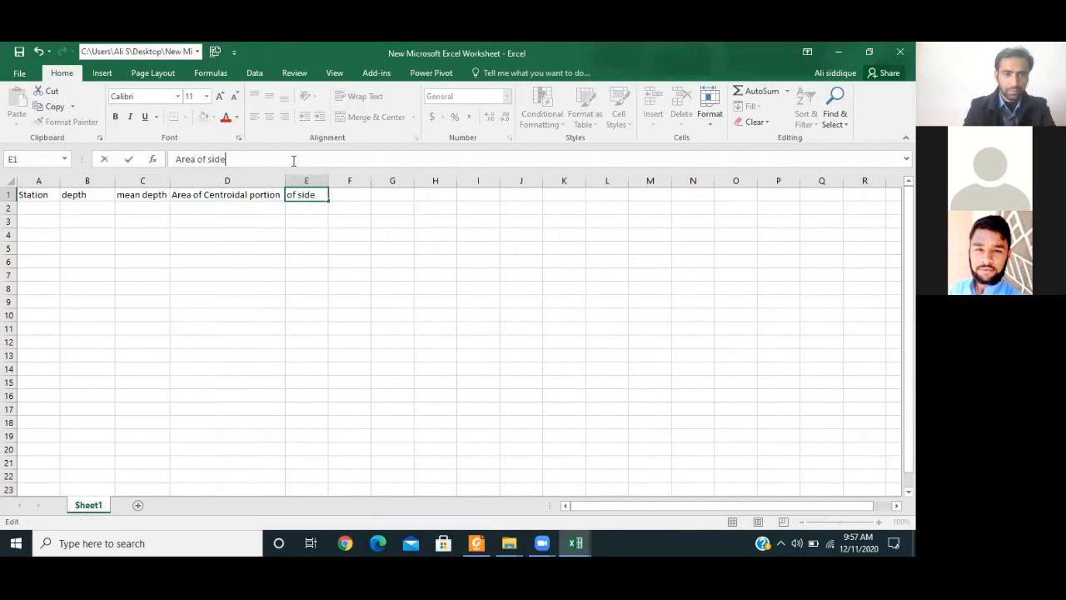
type("s")
left_click(350, 208)
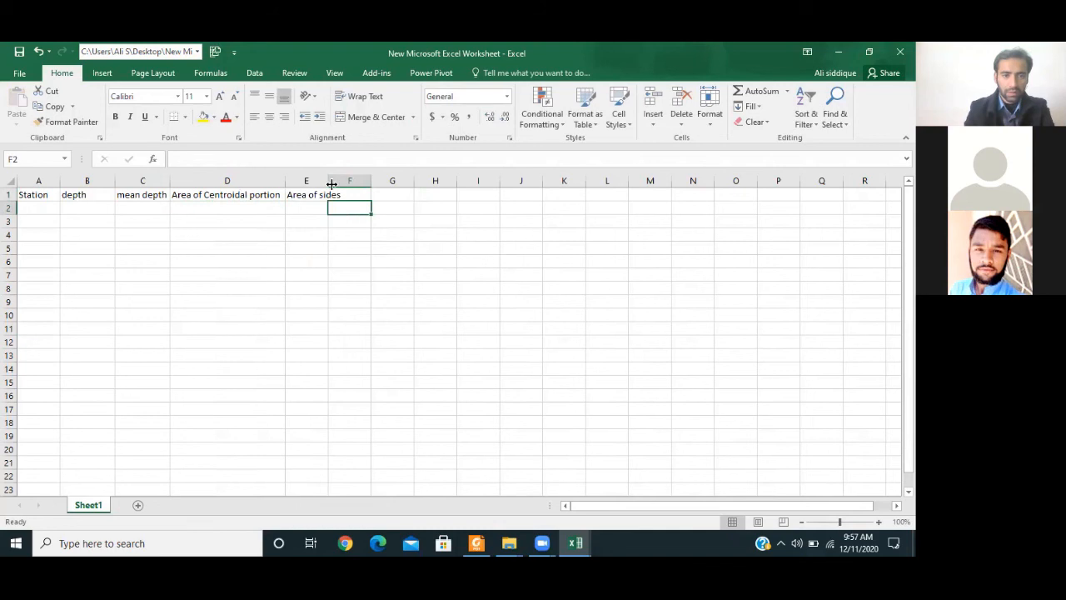
left_click_drag(328, 182, 343, 183)
Step: Enter the heading "Total area" in cell F1
left_click(369, 193)
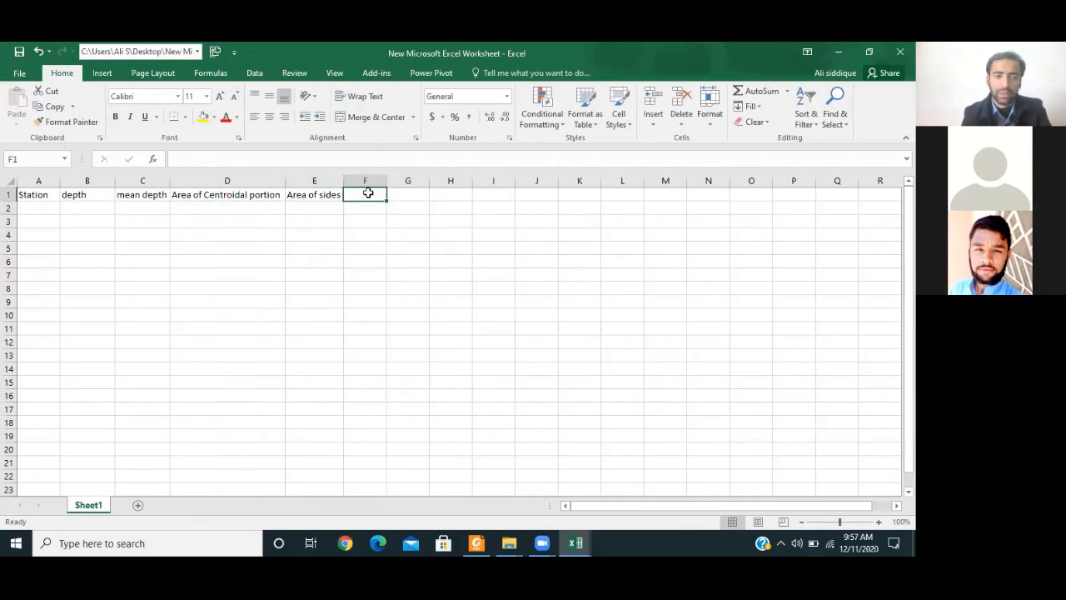
type("T")
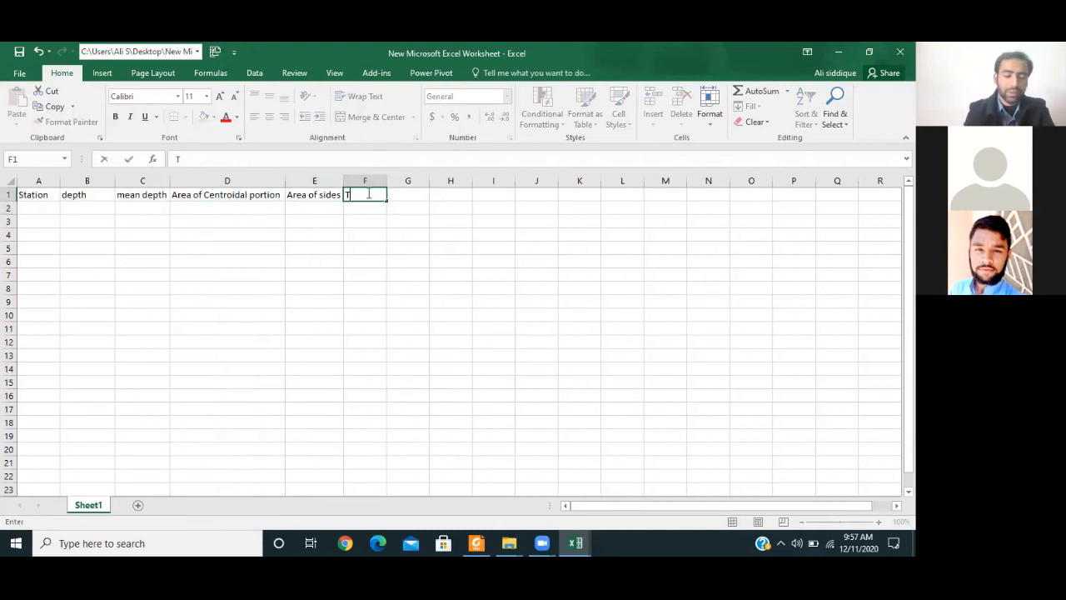
type("otal")
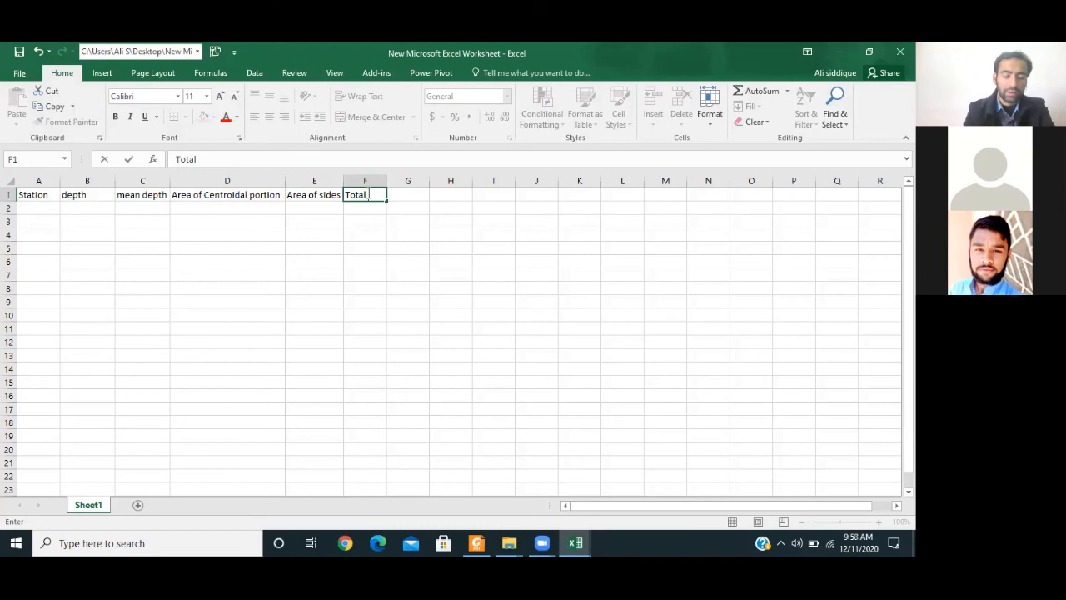
type(" area")
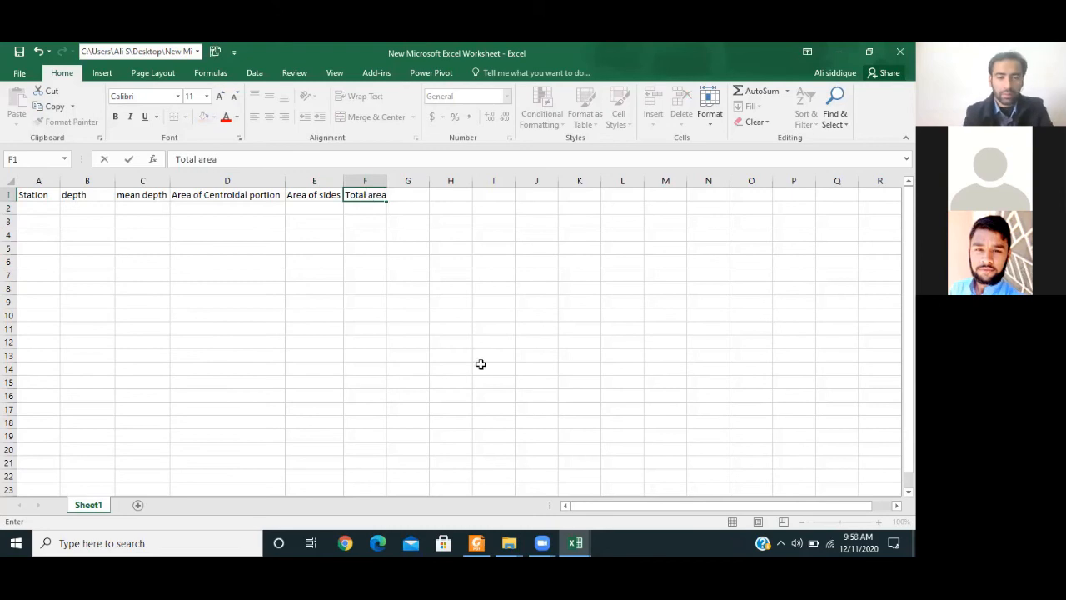
Step: Insert the Desktop picture Screenshot_2 and shrink it to about 3.27 by 4.65 inches, placed beside the table headings
left_click(492, 409)
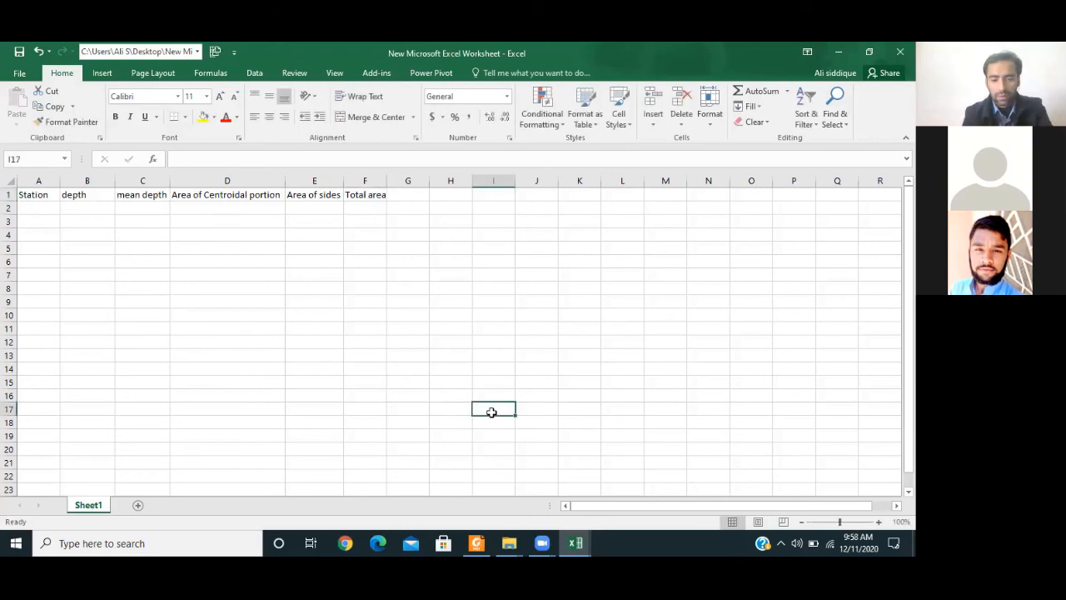
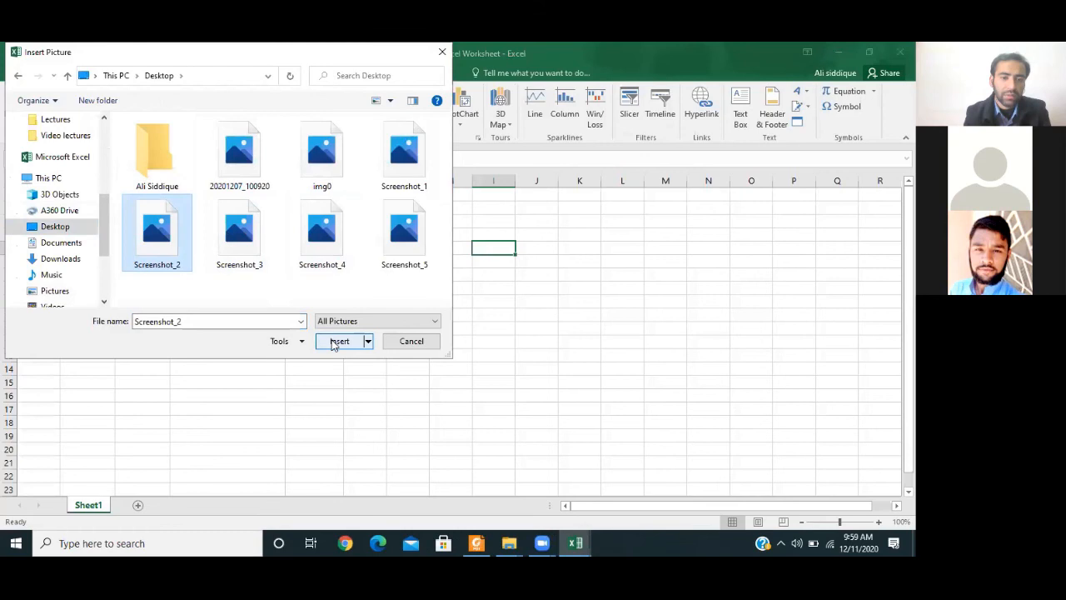
left_click(331, 342)
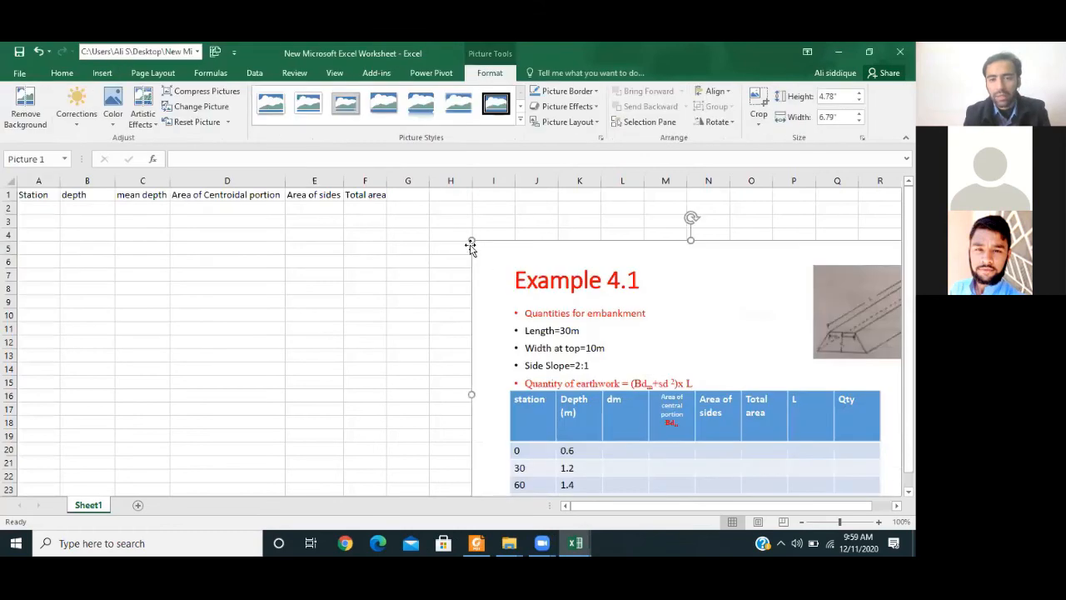
left_click_drag(470, 241, 504, 231)
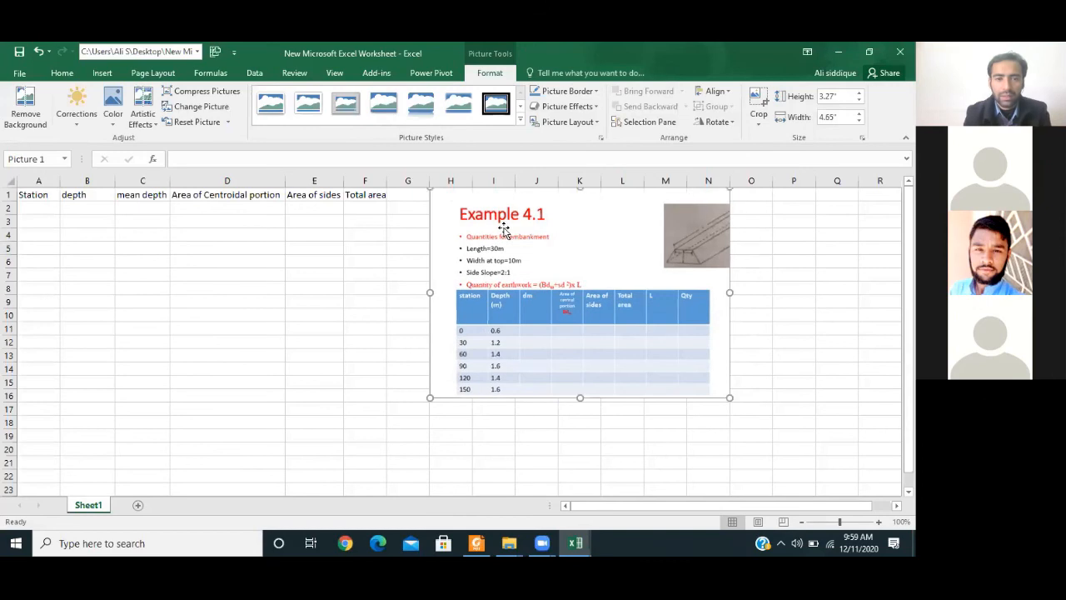
Step: Enter the headings "L" in G1 and "Qty" in H1, shifting the picture aside to uncover column H
left_click(398, 195)
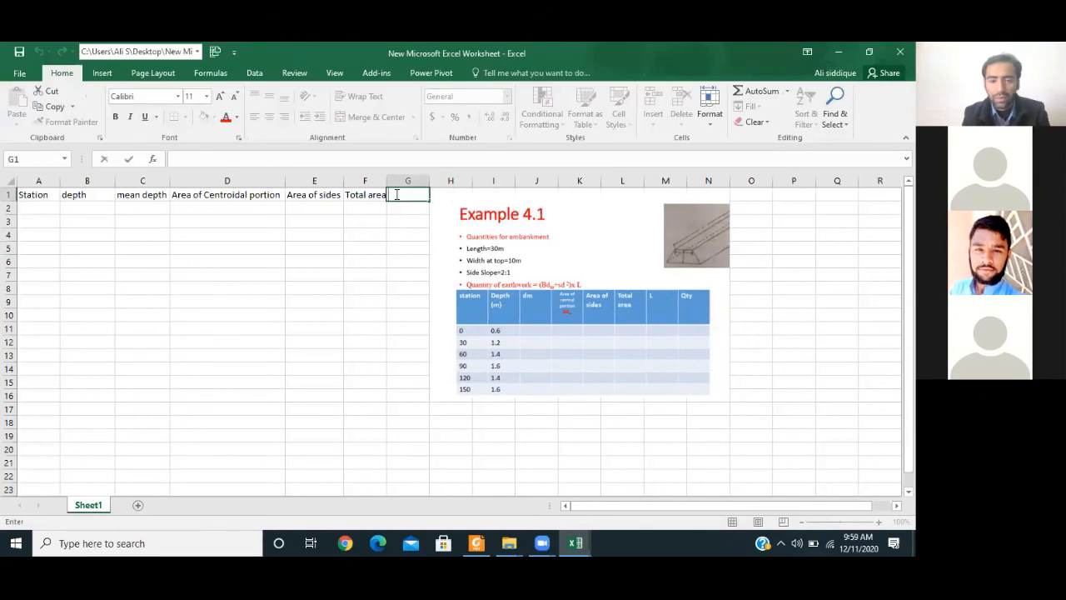
type("L")
left_click_drag(460, 207, 506, 208)
left_click(445, 197)
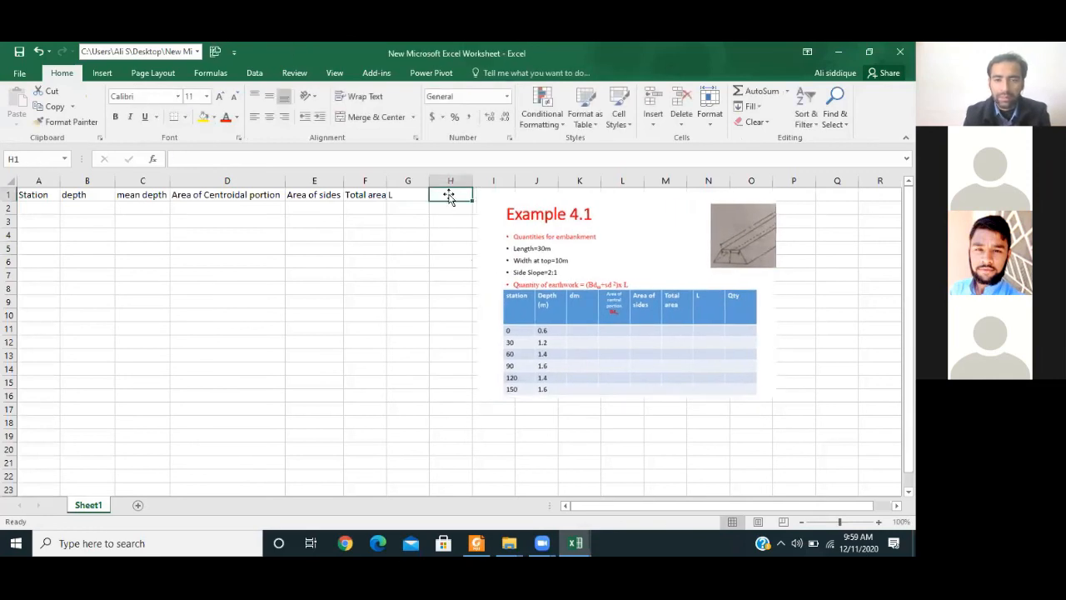
type("Q")
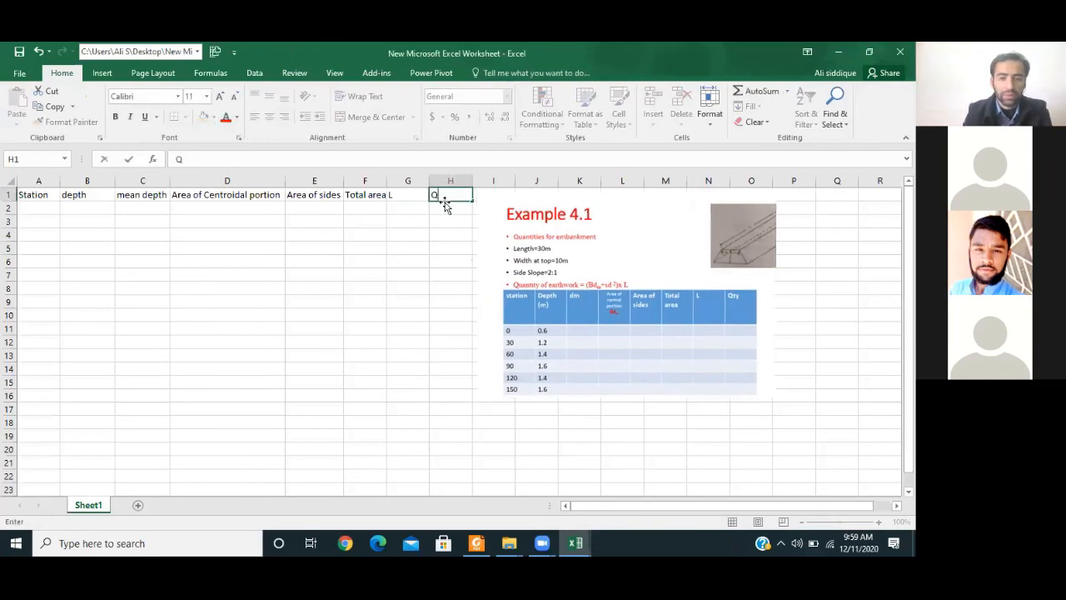
type("ty")
left_click(376, 269)
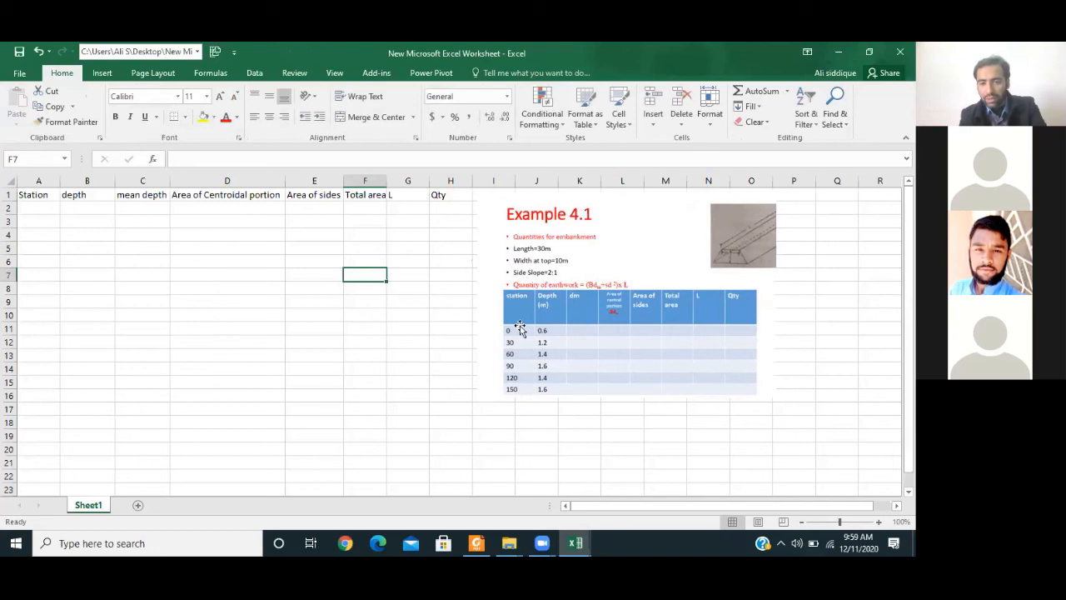
Step: Enter the stations 0, 30, 60, 90, 120 and 150 in cells A2 to A7
left_click(34, 206)
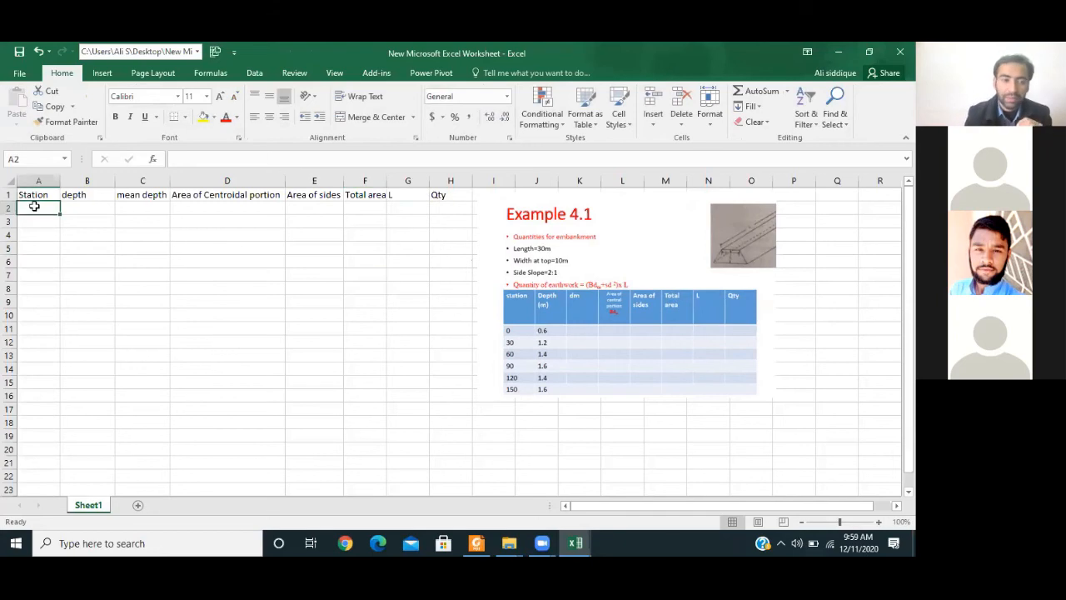
type("0")
key("Return")
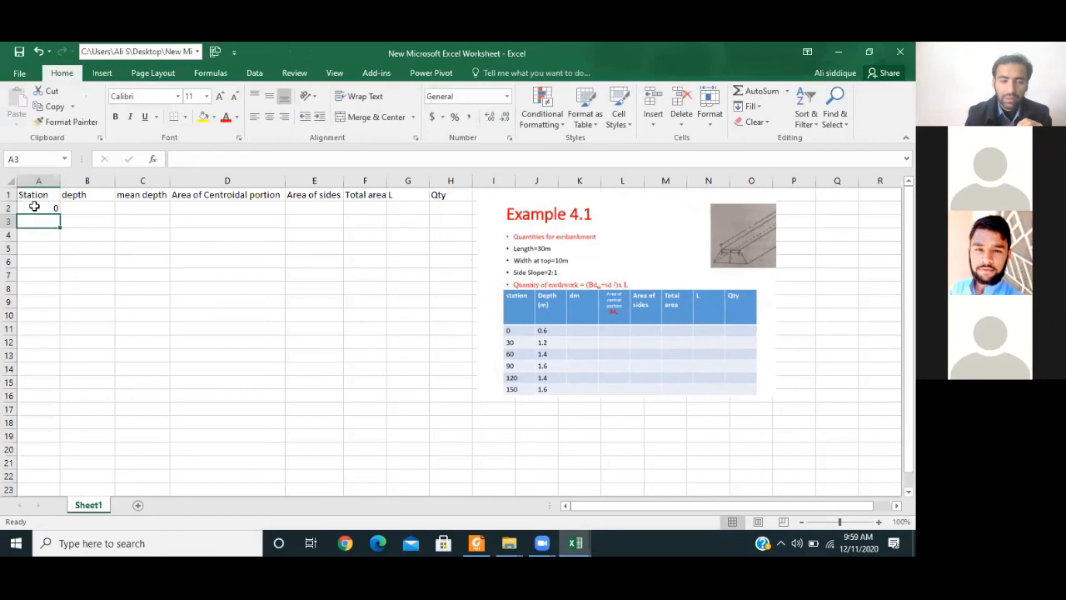
type("30")
key("Return")
type("60")
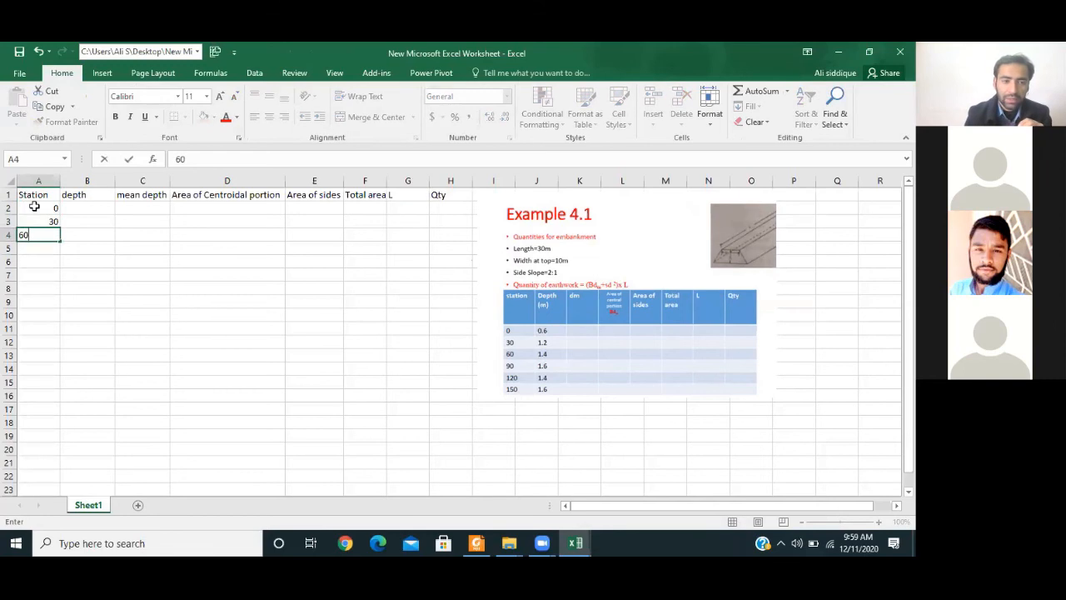
key("Return")
type("90")
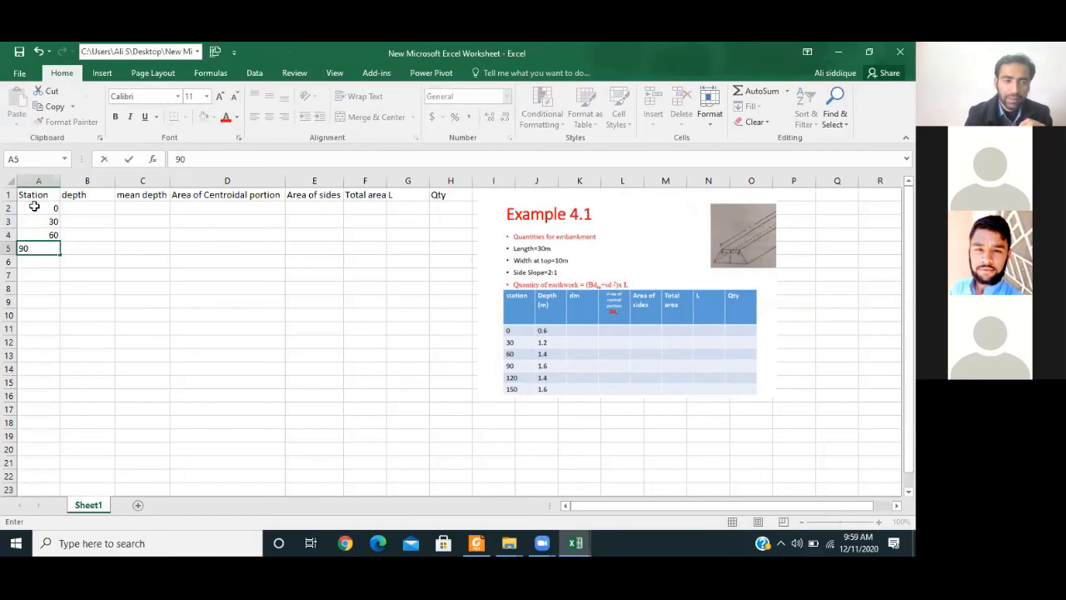
key("Return")
type("120")
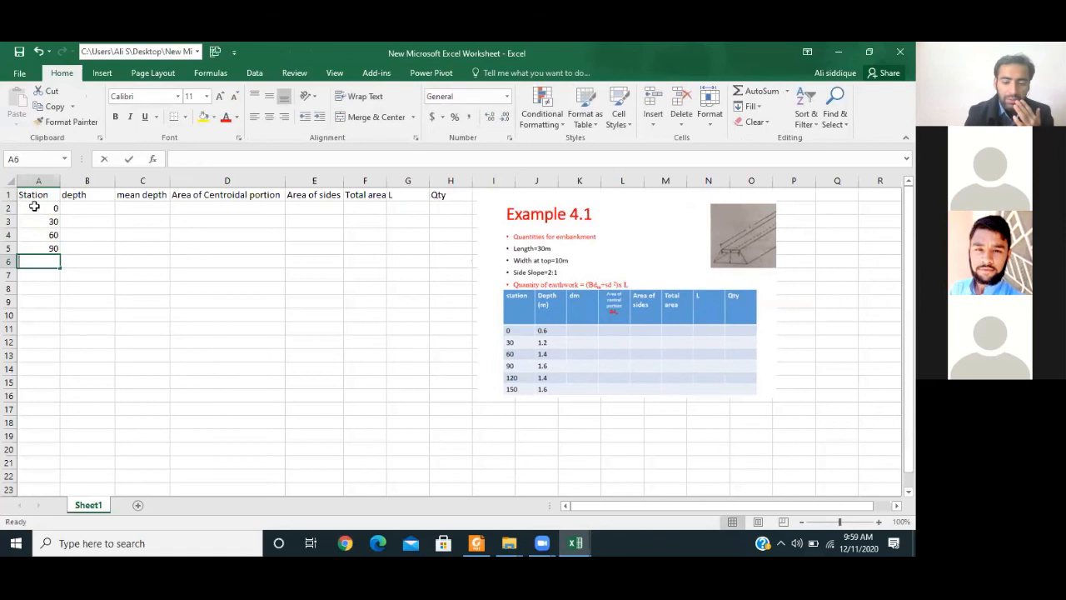
key("Return")
type("150")
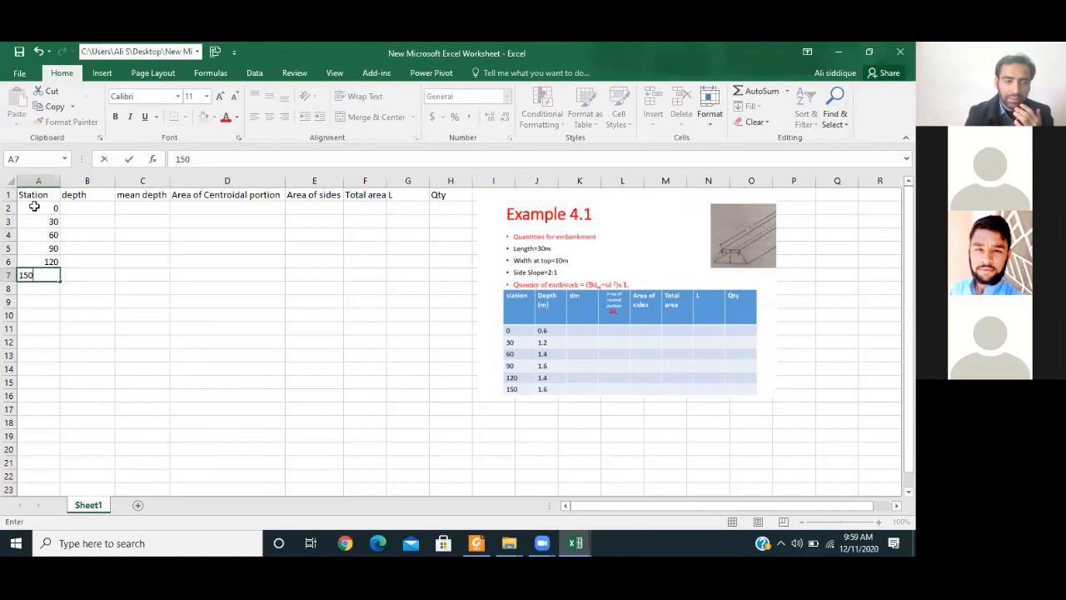
key("Return")
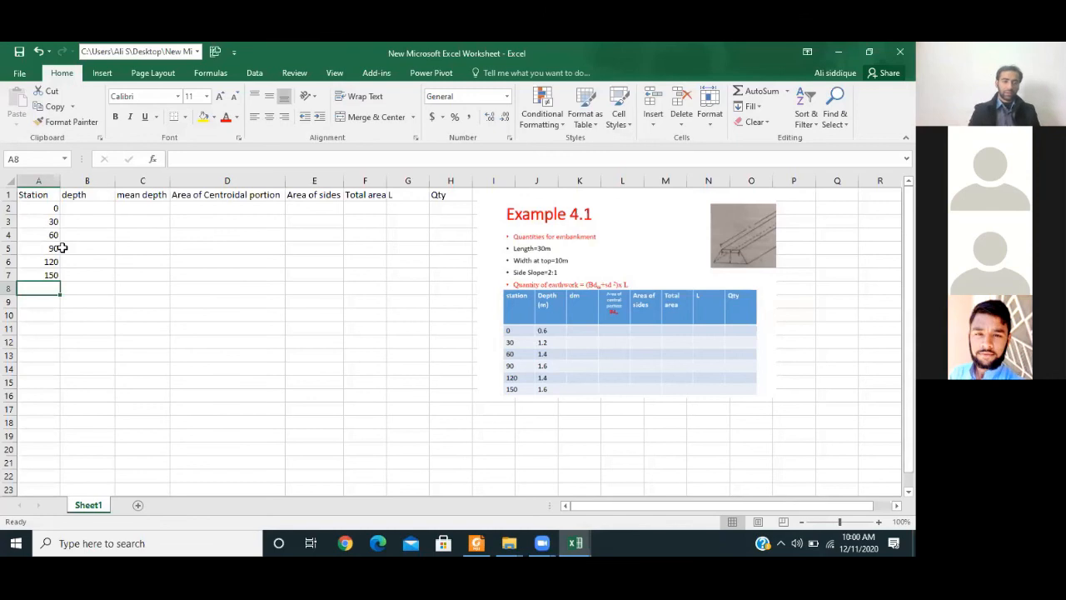
Step: Try to fill cells A6 to A14 with Fill Series starting from 120, and undo the fill
left_click(52, 264)
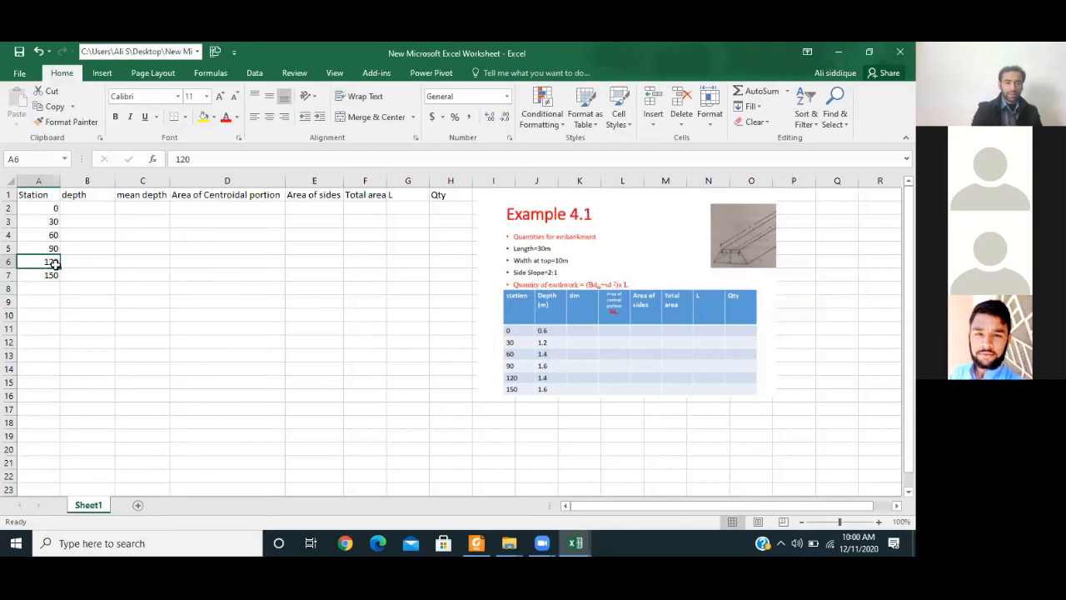
right_click(53, 263)
key("Escape")
left_click_drag(59, 267, 61, 384)
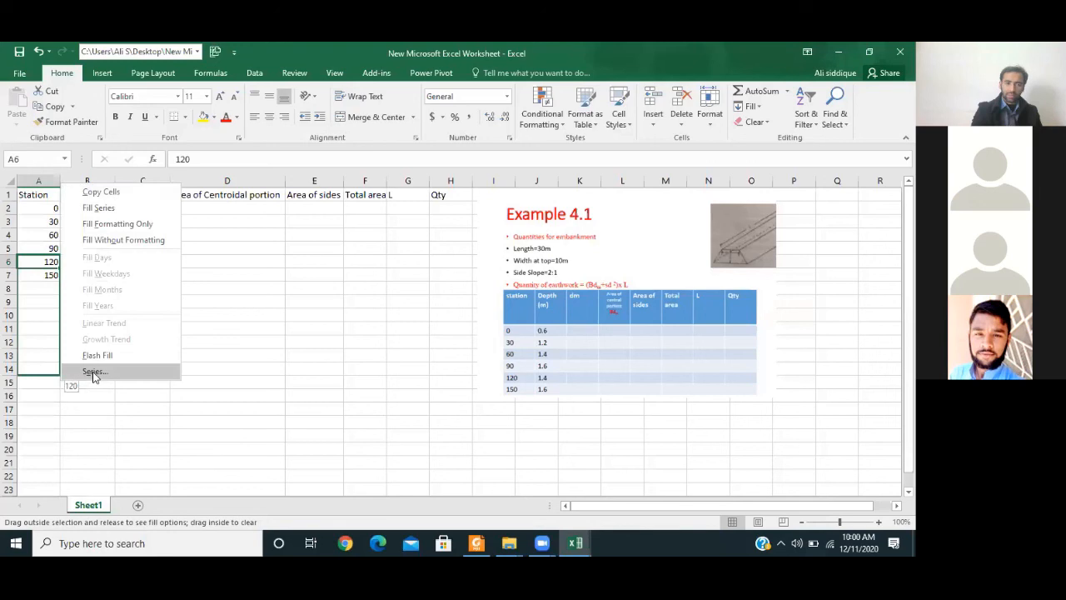
left_click(94, 209)
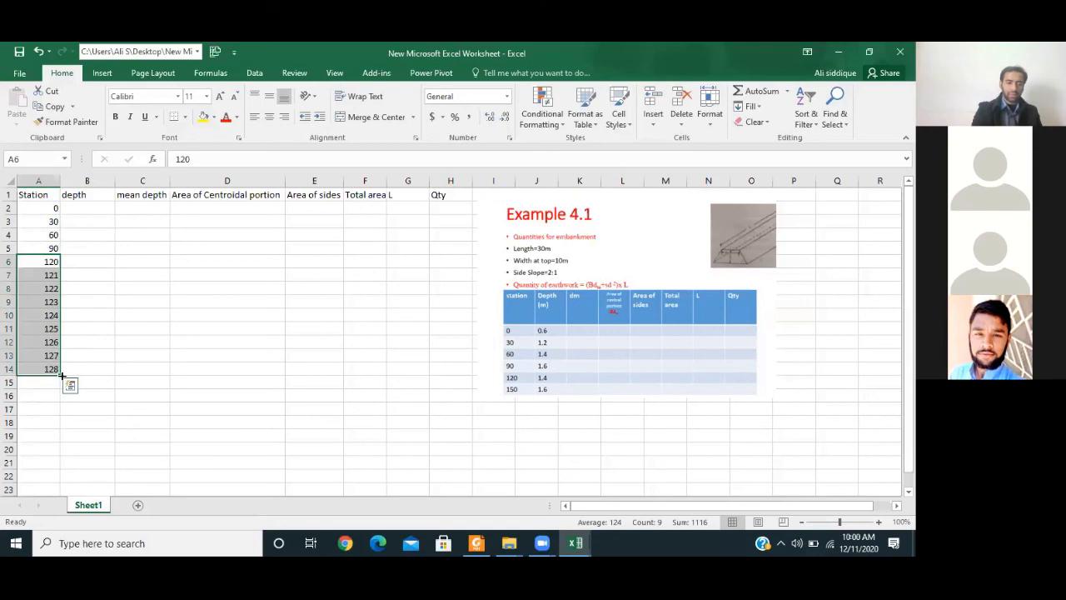
key("ctrl+z")
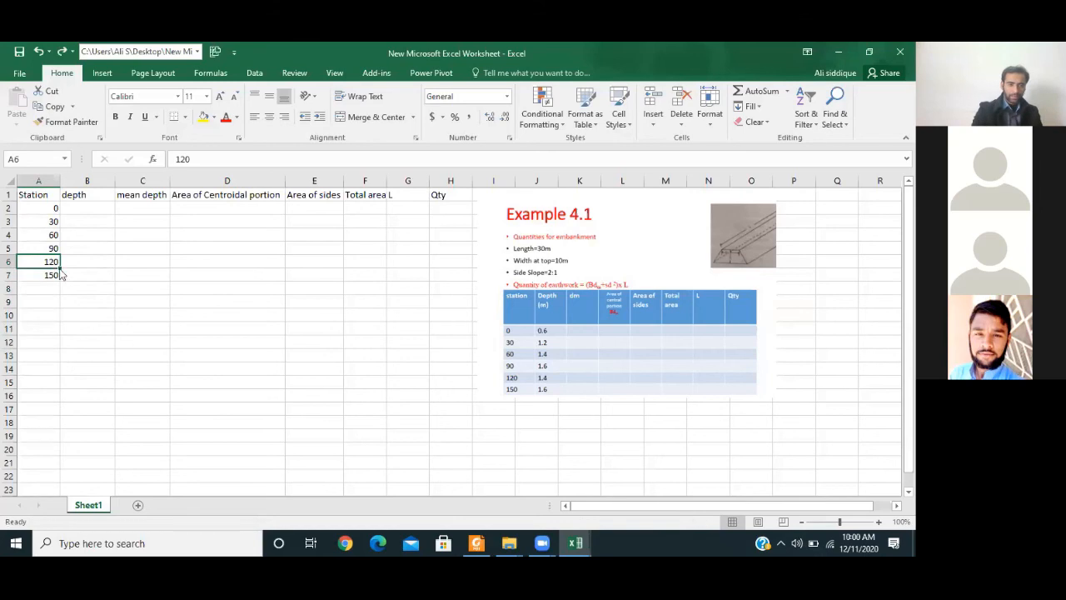
Step: Fill A6 to A11 with a linear column series starting at 120, using a step value of 30
left_click_drag(59, 268, 67, 339)
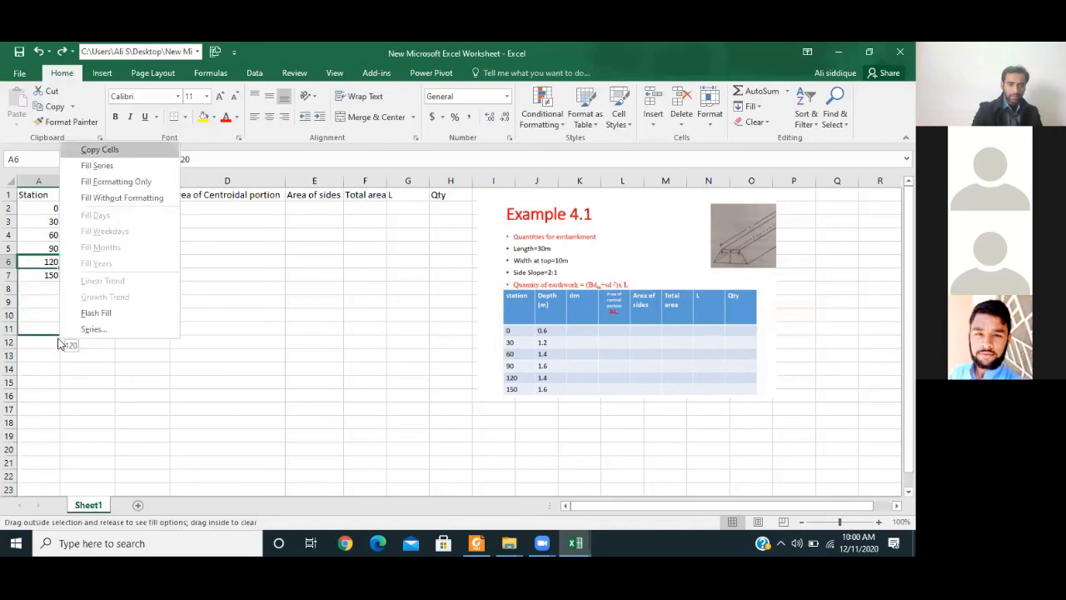
left_click(70, 333)
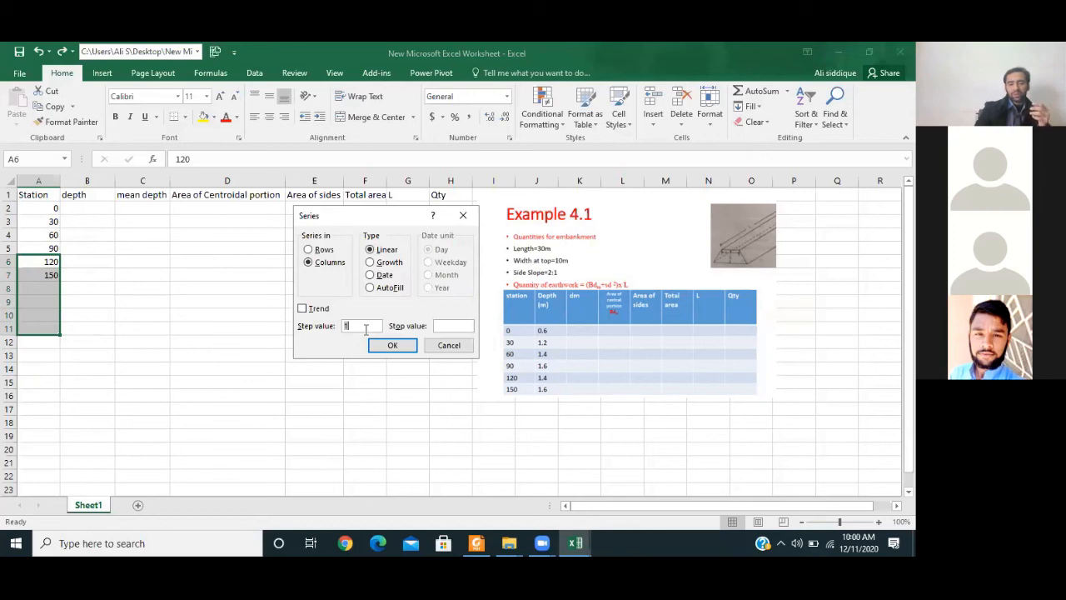
key("BackSpace")
type("30")
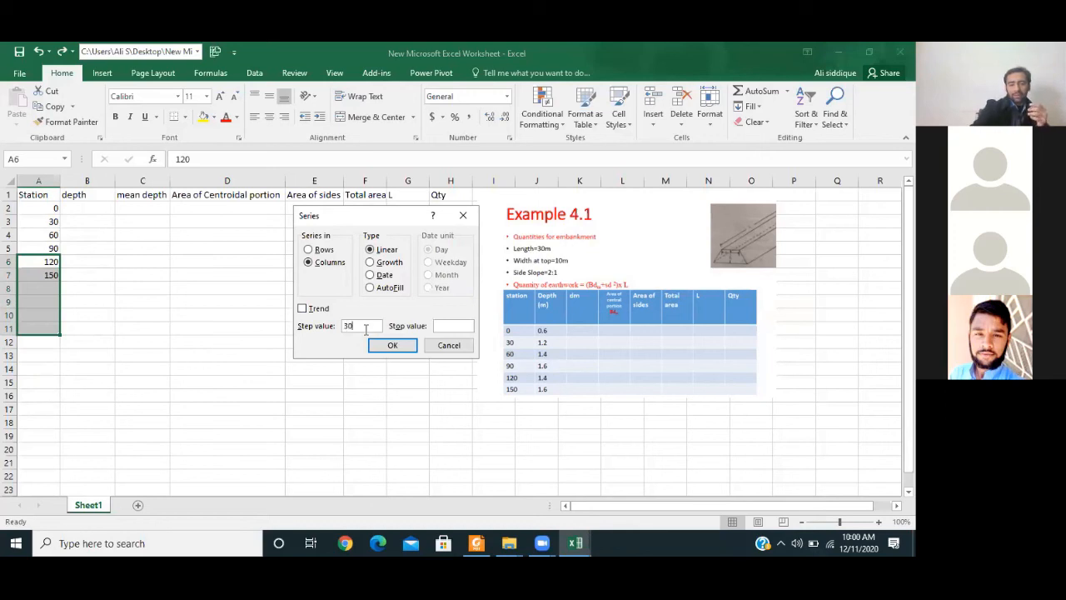
left_click(388, 345)
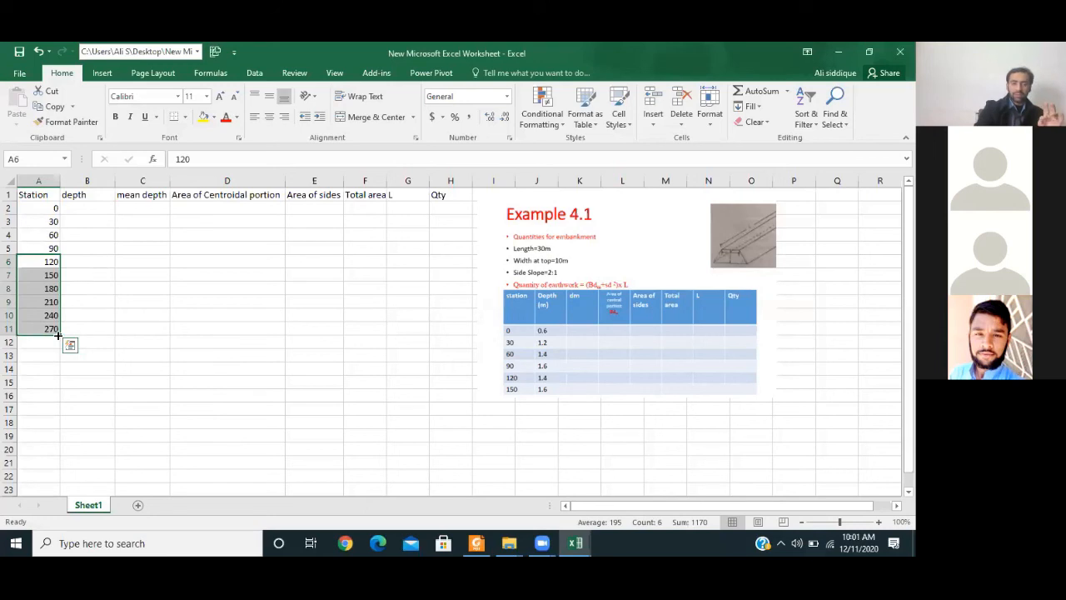
Step: Extend the station series down to A19, and shrink the filled range back to A7
left_click_drag(58, 335, 60, 390)
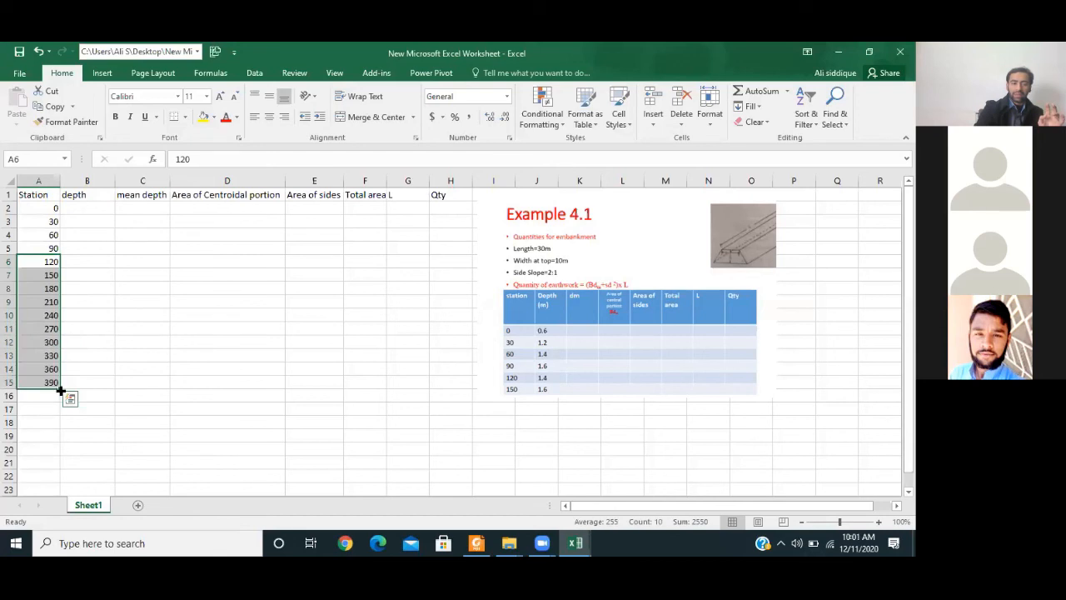
left_click_drag(58, 393, 61, 448)
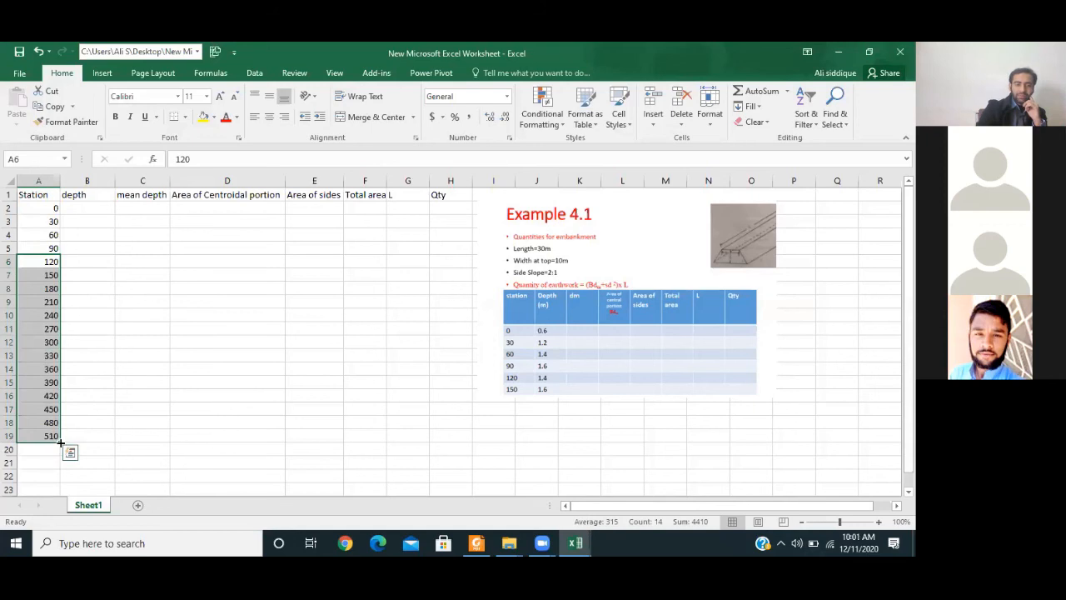
left_click_drag(61, 443, 52, 283)
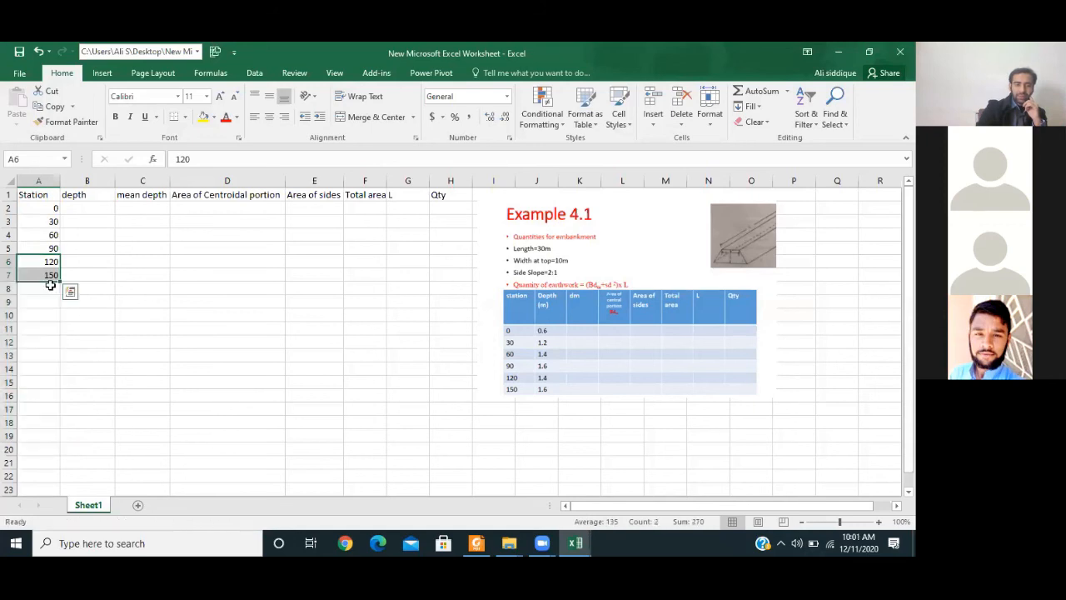
Step: Enter the depths 0.6, 1.2, 1.4, 1.6, 1.4 and 1.4 in cells B2 to B7 and reselect B7
left_click(89, 209)
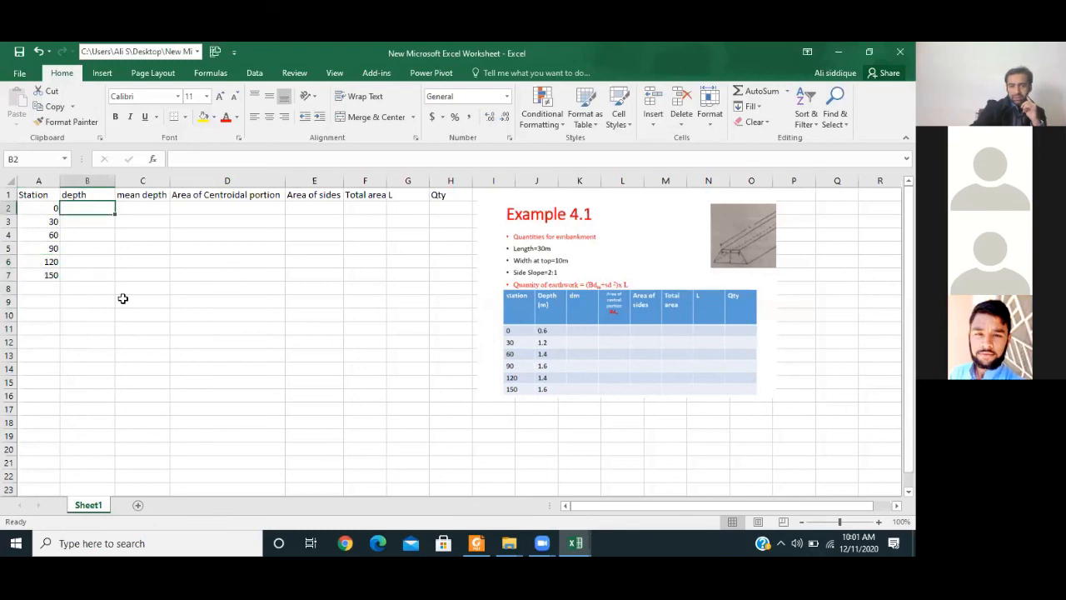
type("0.6")
key("Return")
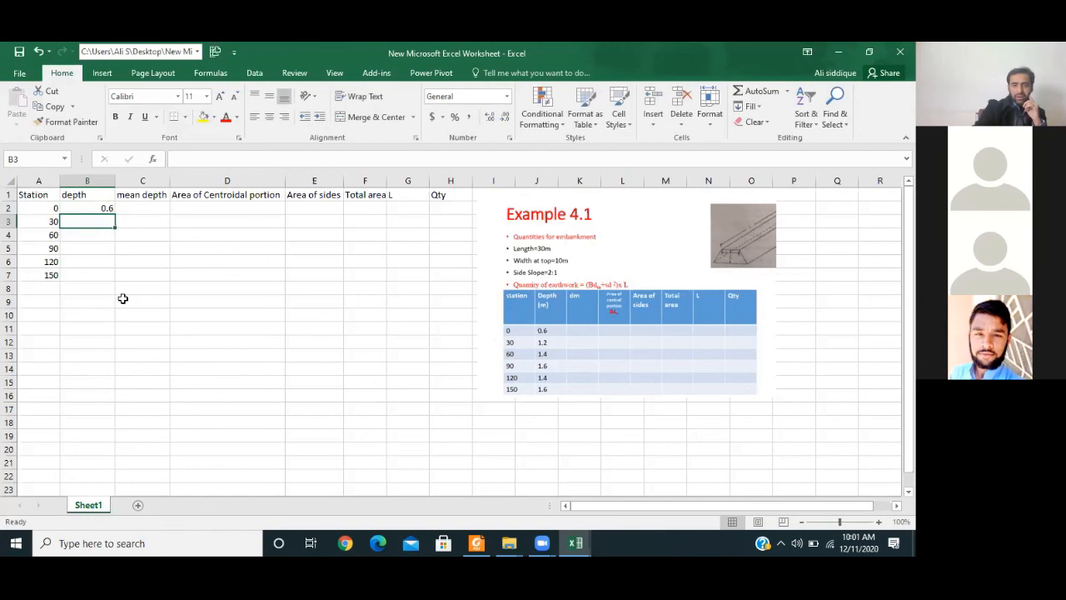
type("1.2")
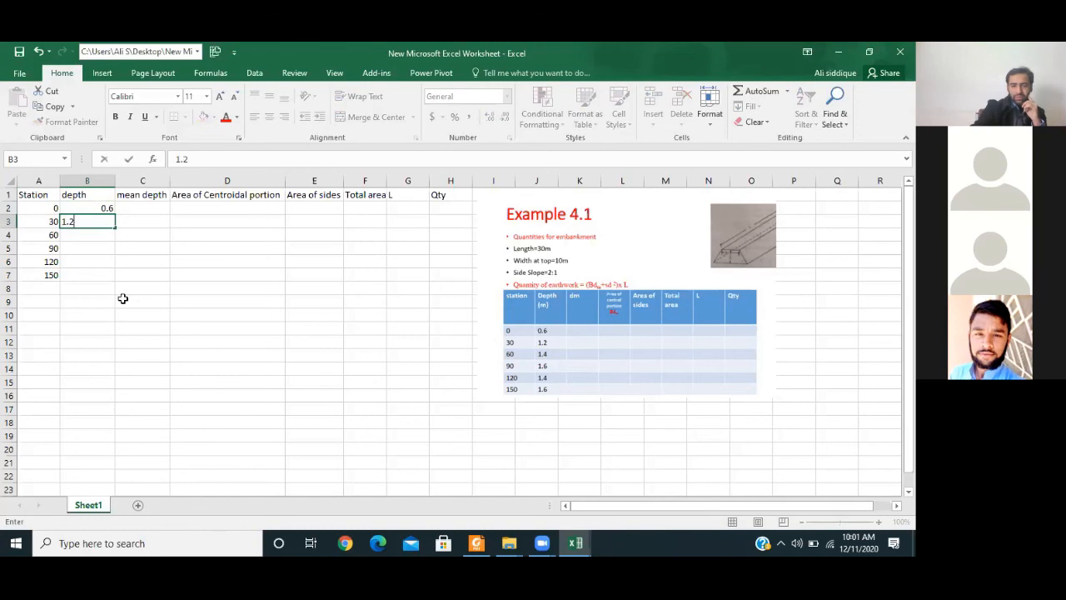
key("Return")
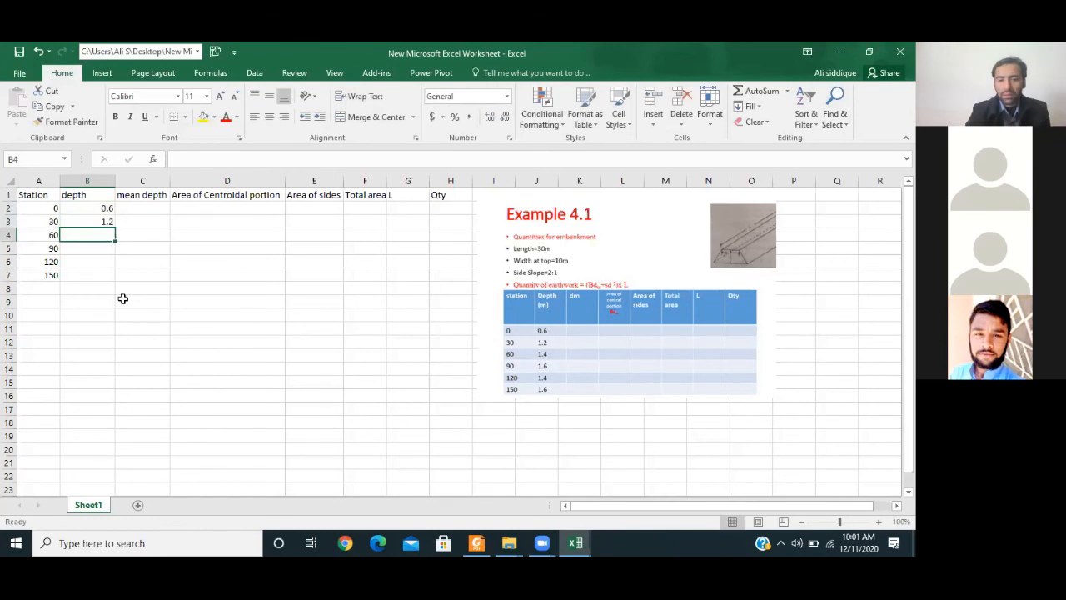
type("1.4")
key("Return")
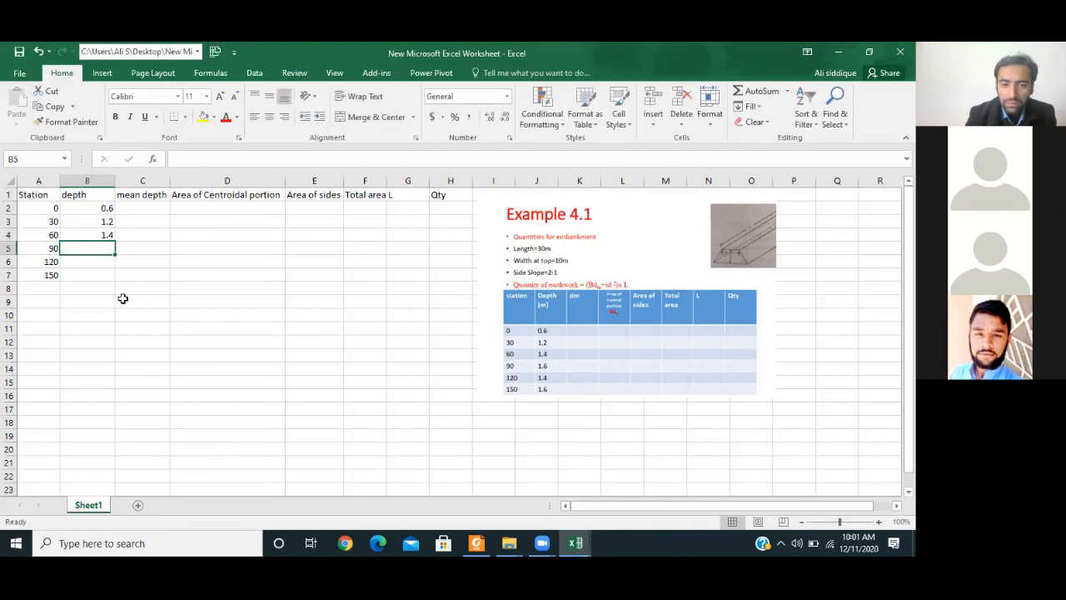
type("1.6")
key("Return")
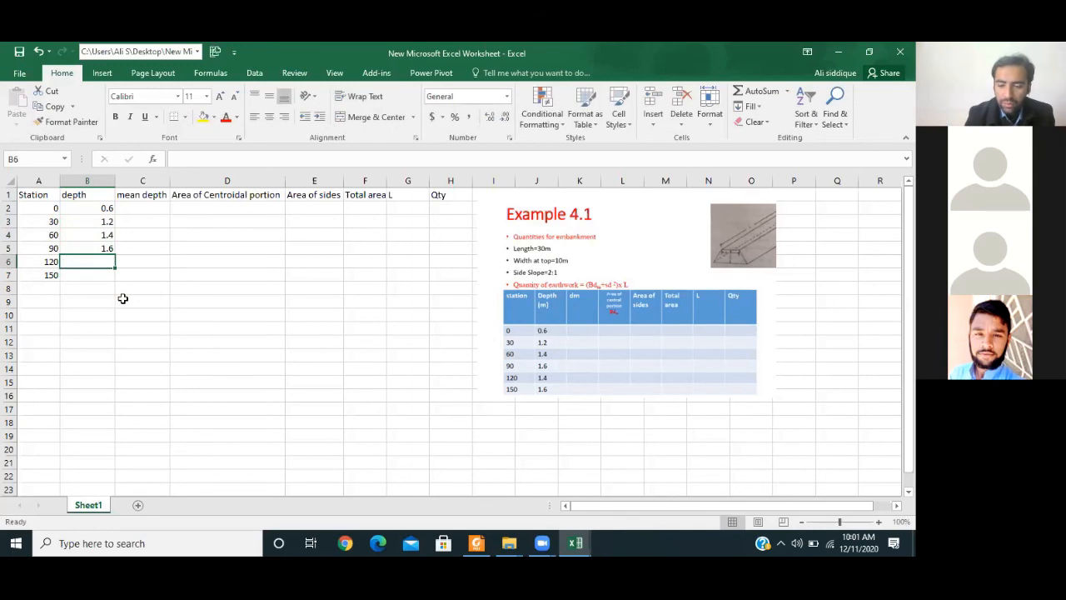
type("1.4")
key("Return")
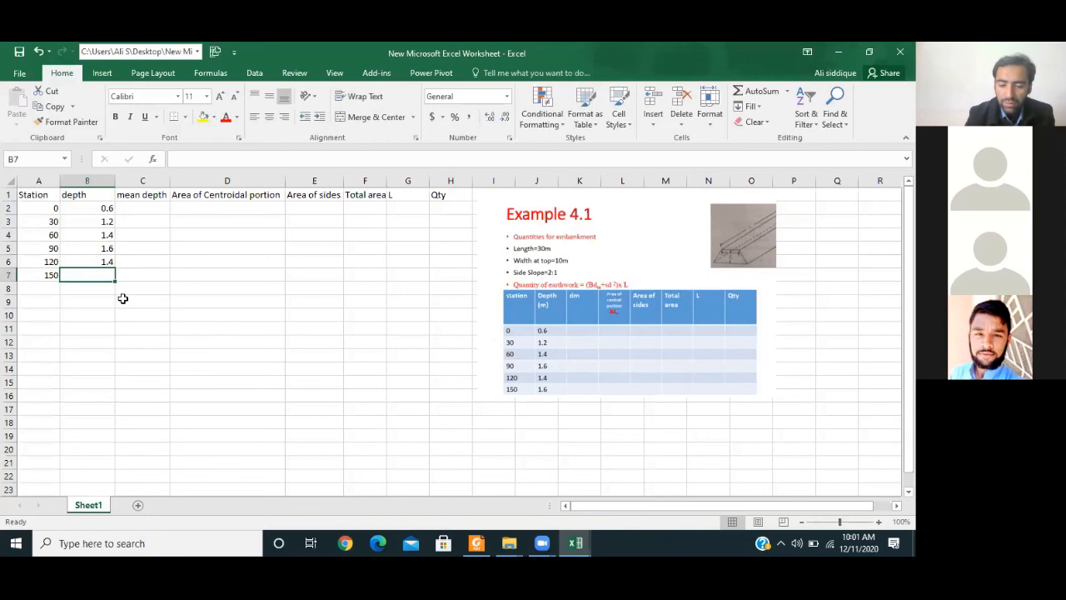
type("1.4")
key("Tab")
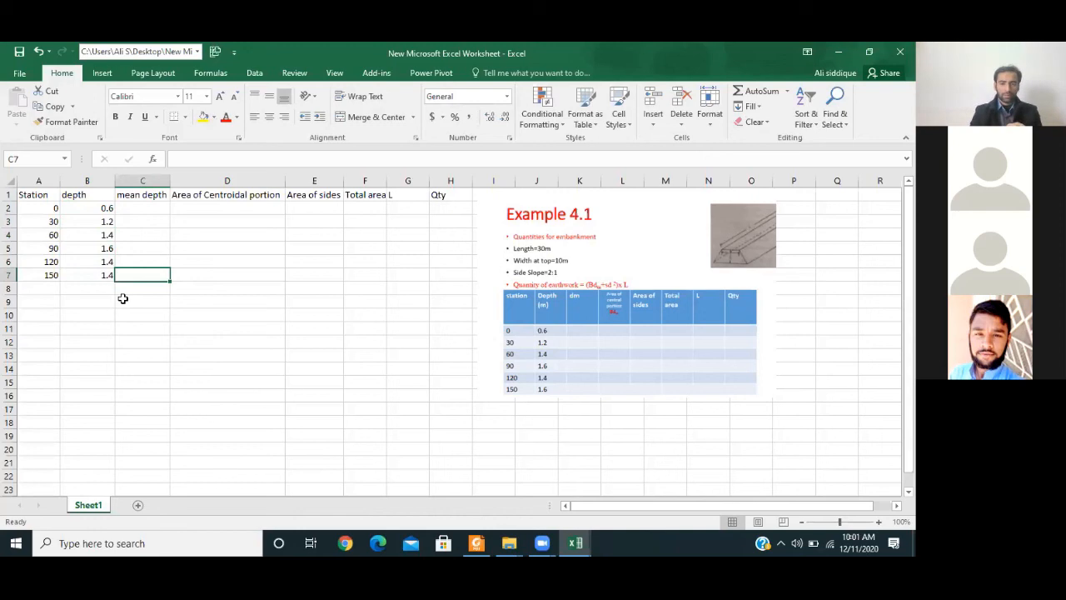
key("Left")
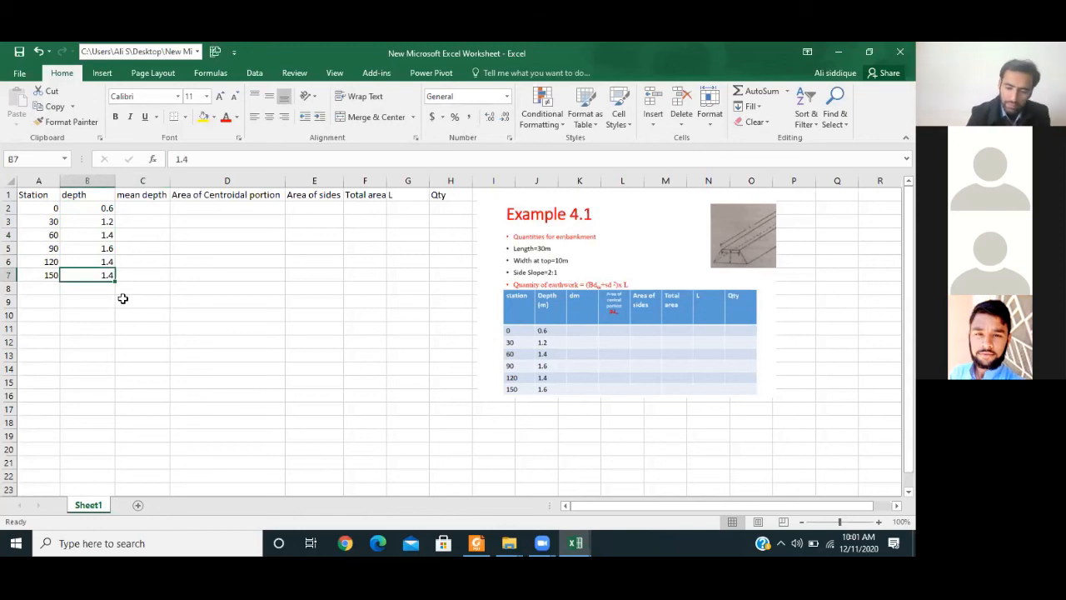
Step: Set the depth for station 150 in cell B7 to 1.6
type("1.6")
key("Up")
key("Up")
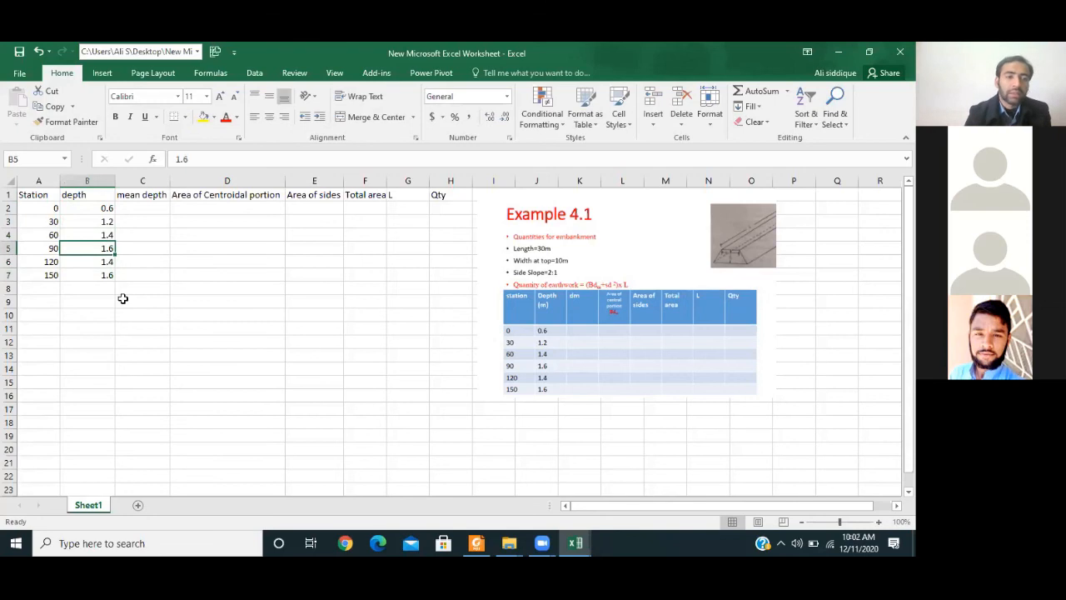
Step: Begin the mean depth formula in cell C3 as the sum of depths B2 and B3, with a closing bracket, and reject the suggested correction
key("Right")
key("Up")
key("Up")
key("Up")
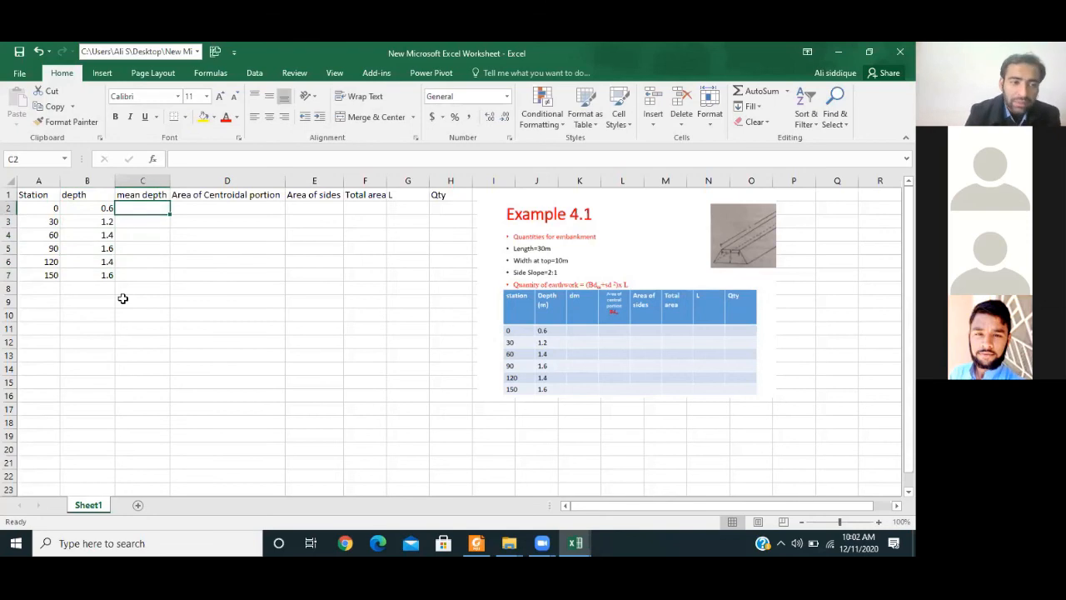
key("Down")
key("Down")
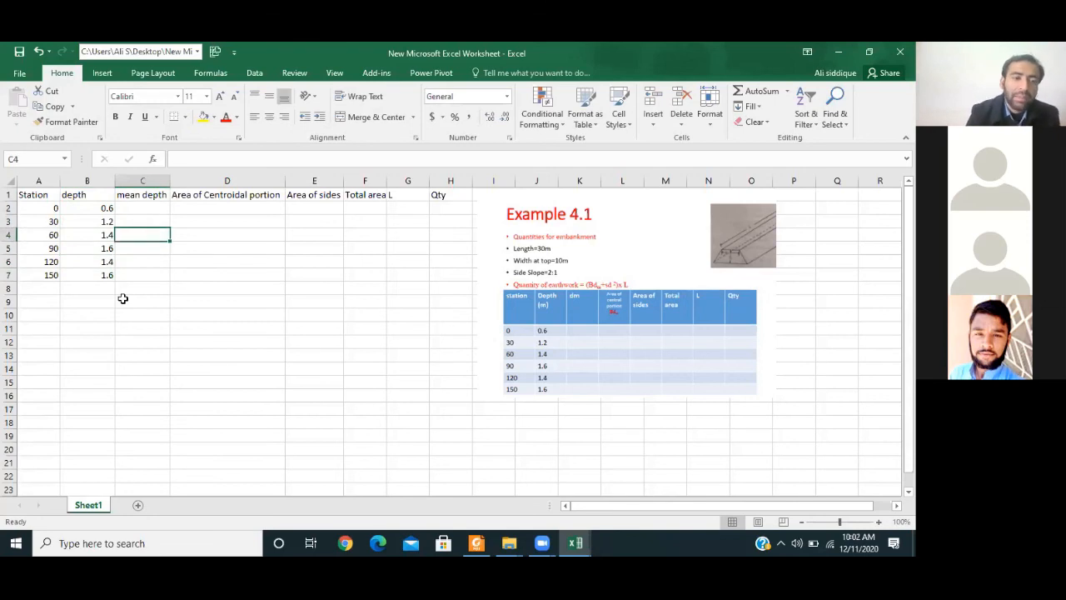
key("Up")
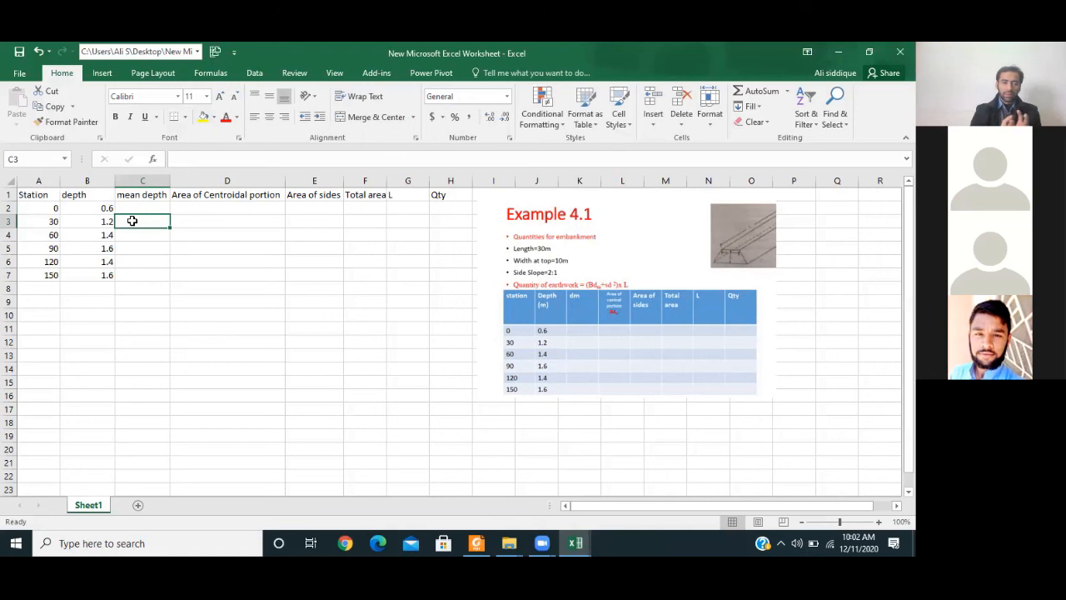
type("=")
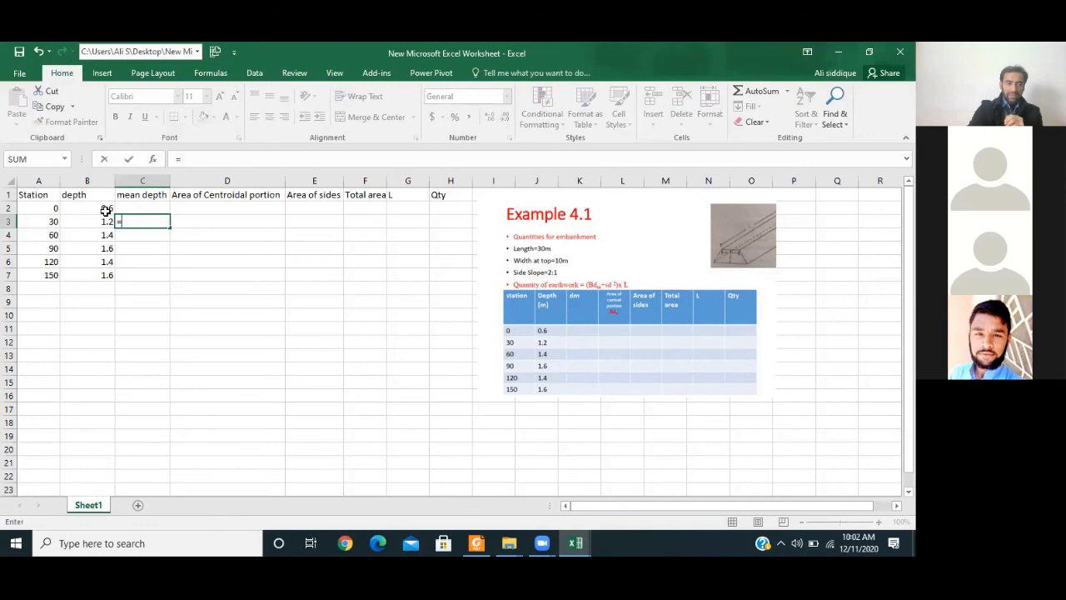
left_click(106, 211)
type("+")
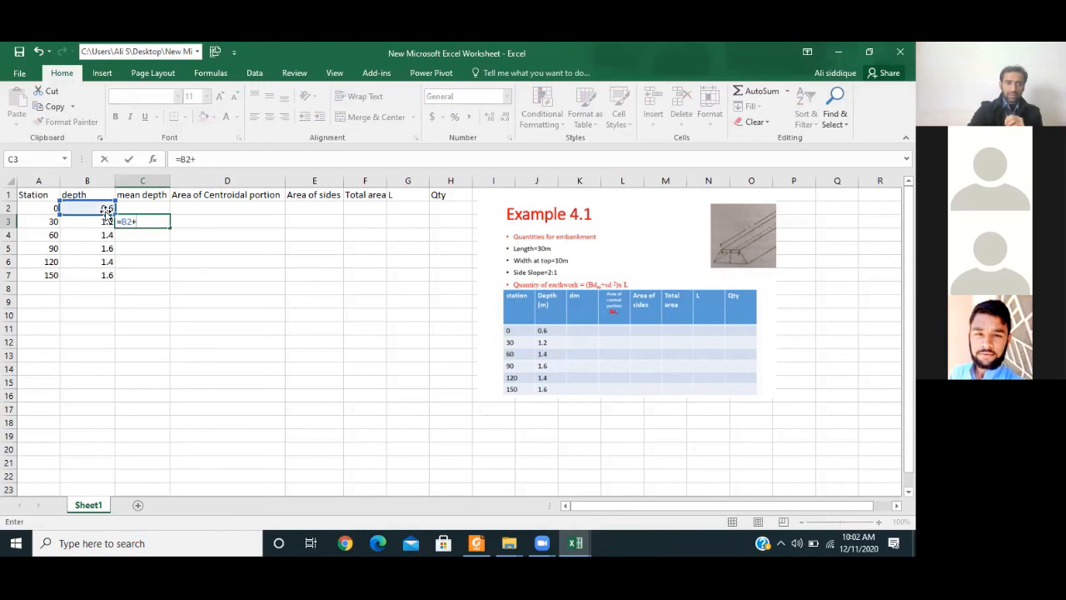
left_click(103, 221)
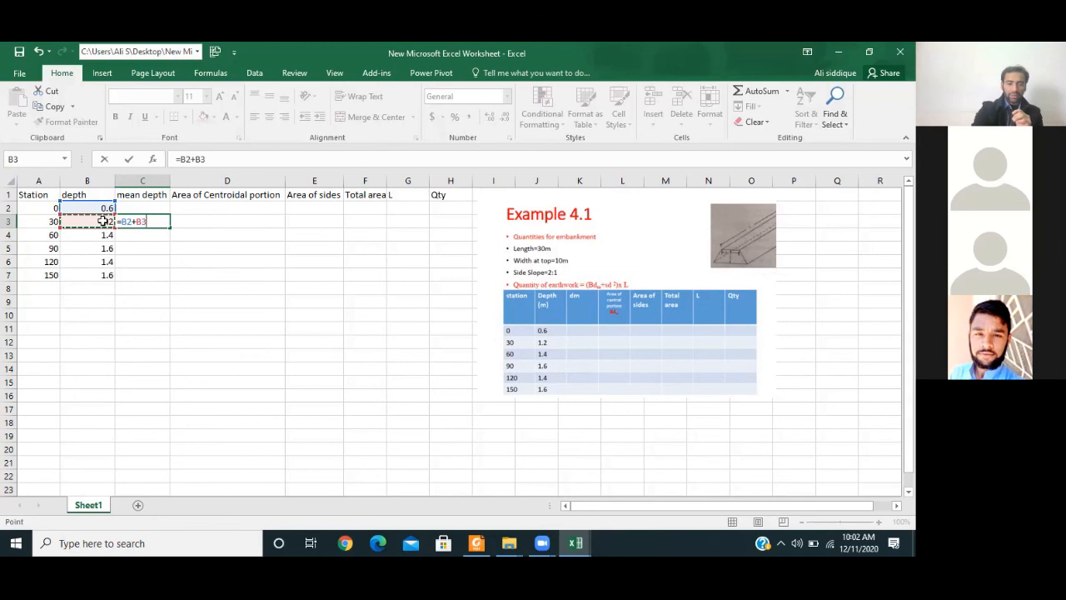
type(")")
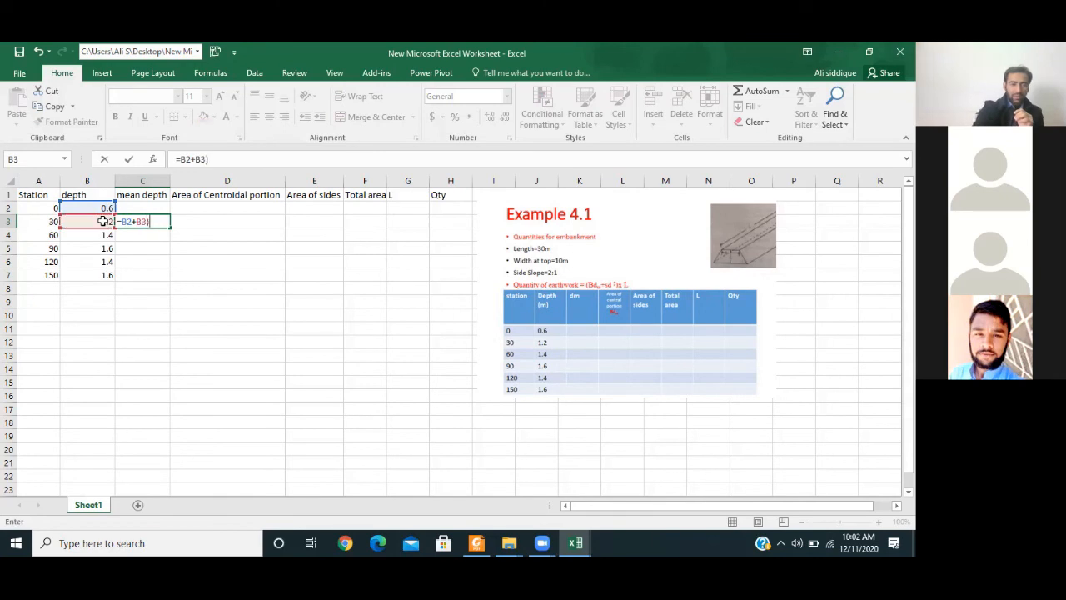
key("Return")
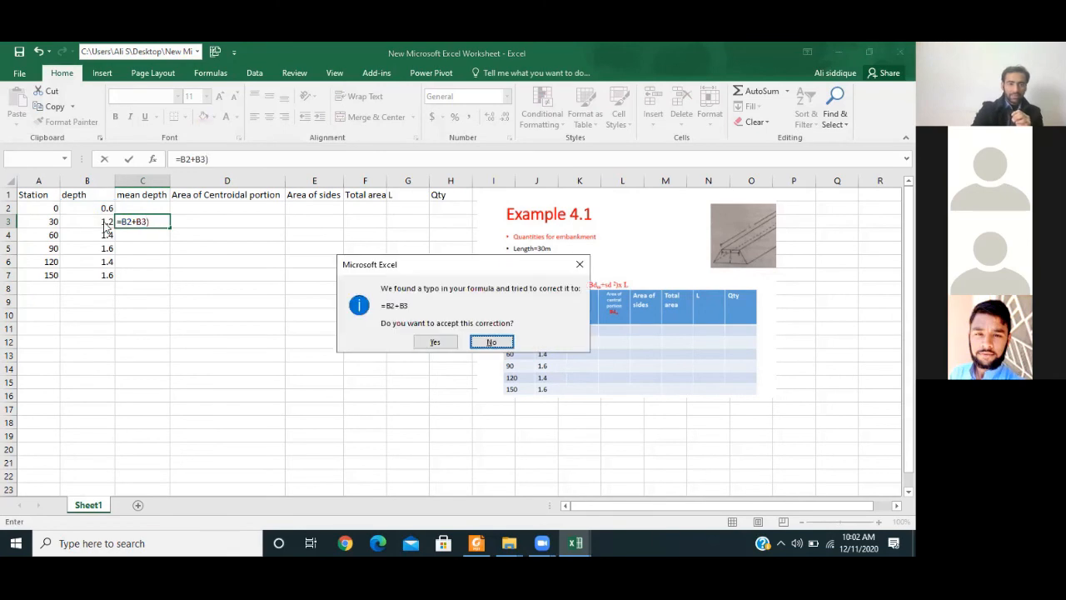
left_click(491, 342)
left_click(435, 363)
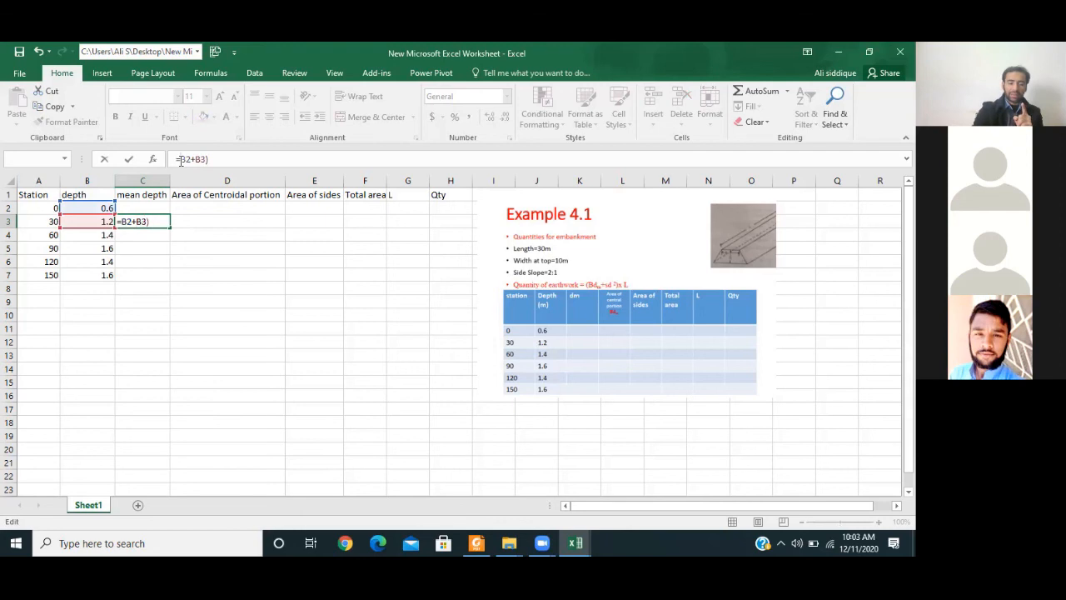
Step: Complete the mean depth formula in C3 as =(B2+B3)/2
left_click(180, 159)
type("(")
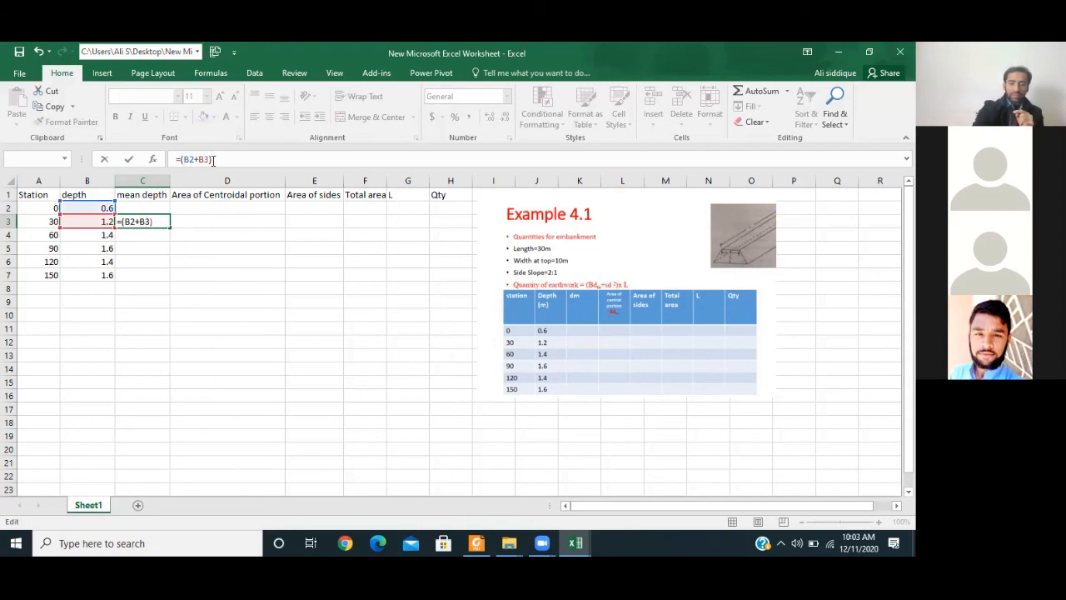
left_click(214, 159)
type("/2")
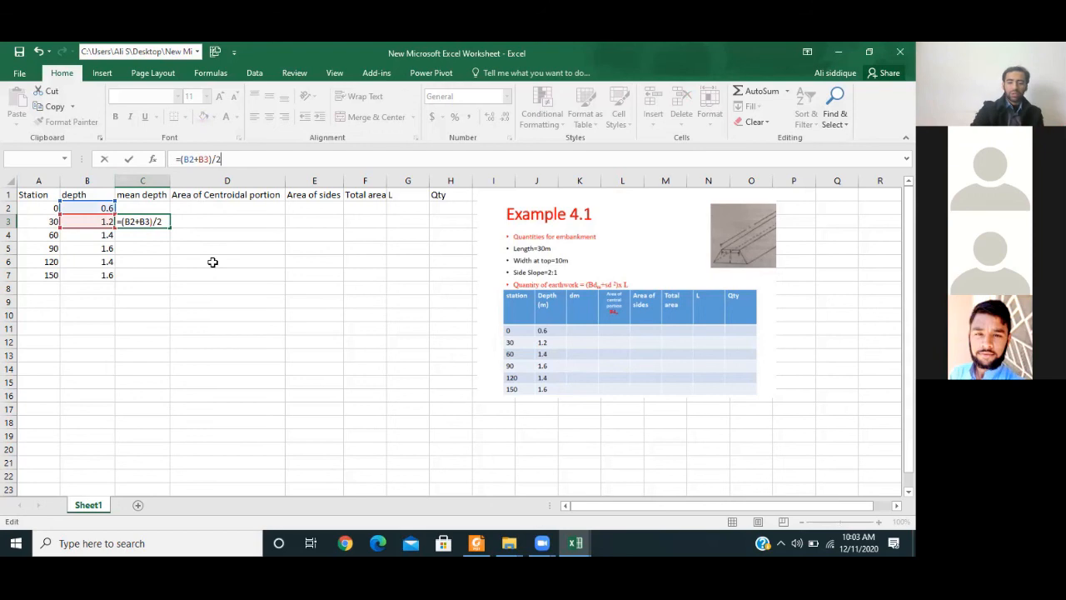
key("Return")
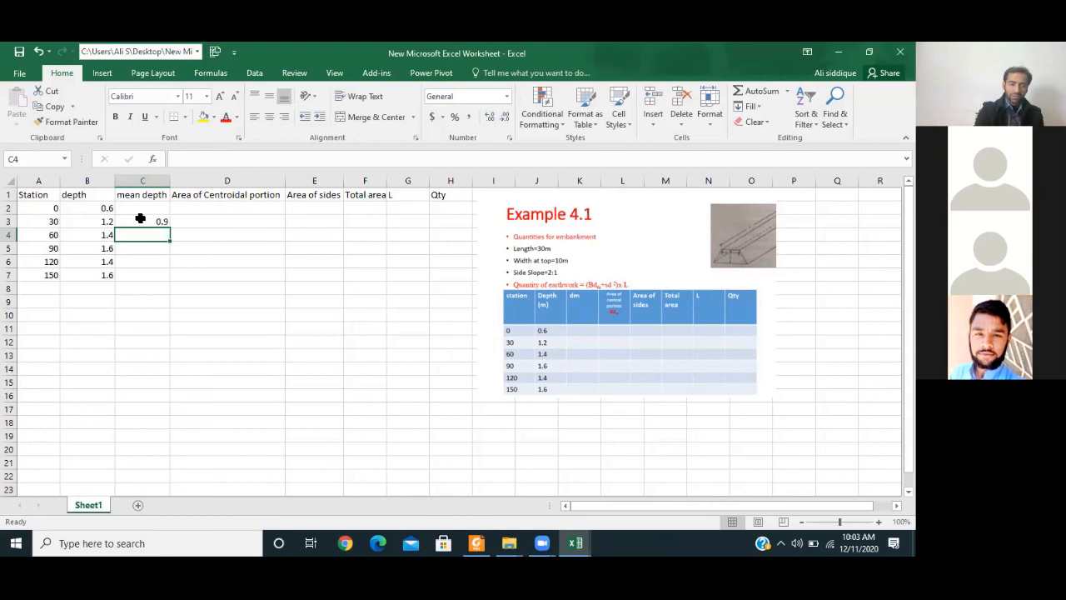
Step: Check the cell references in the C3 mean depth formula and fill it down to C7
left_click(141, 218)
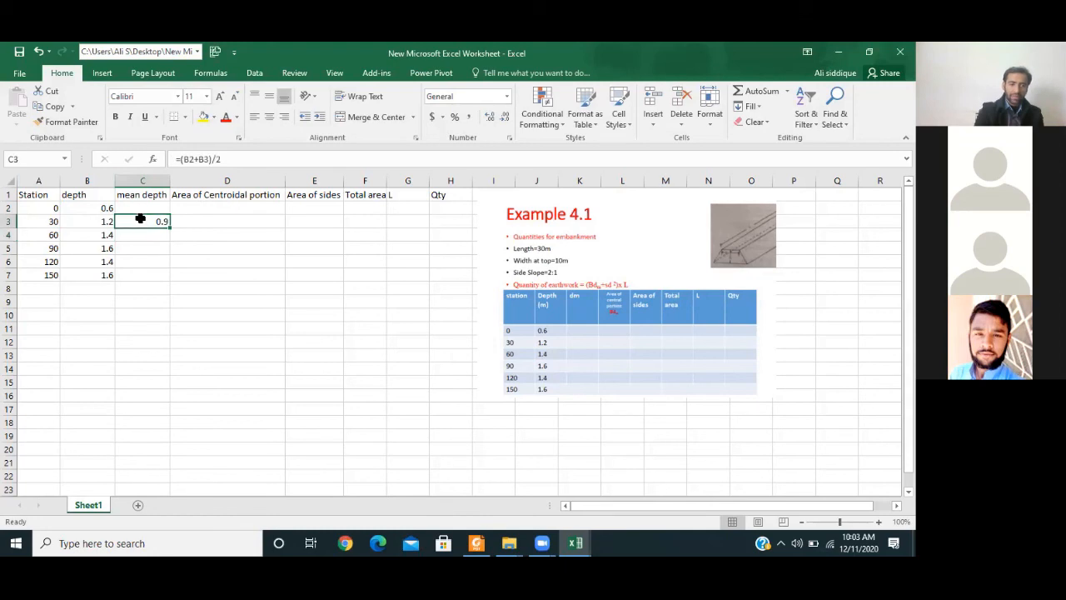
left_click(232, 160)
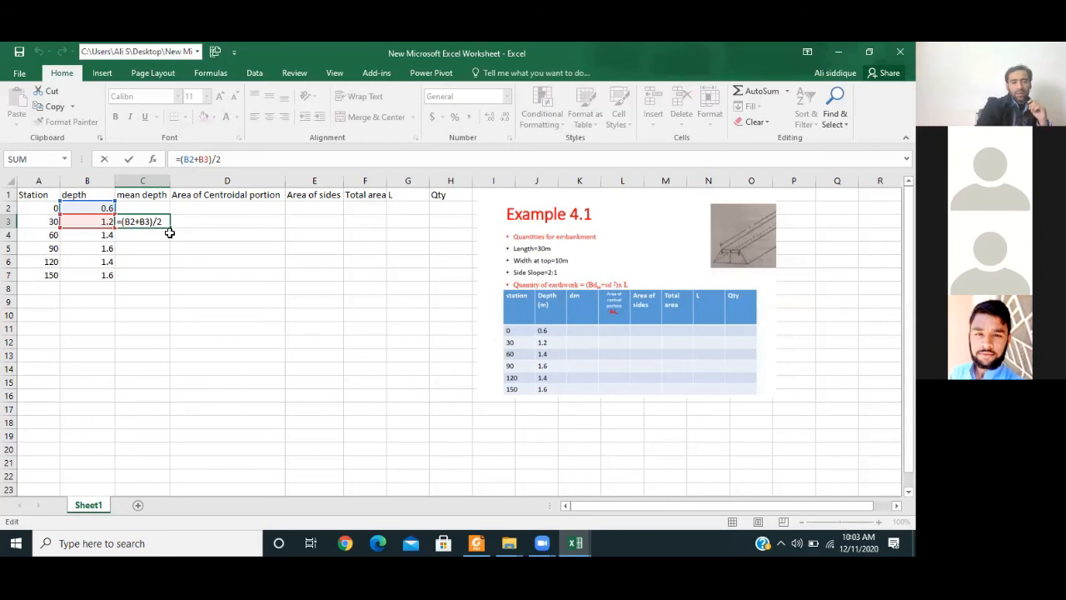
left_click(182, 254)
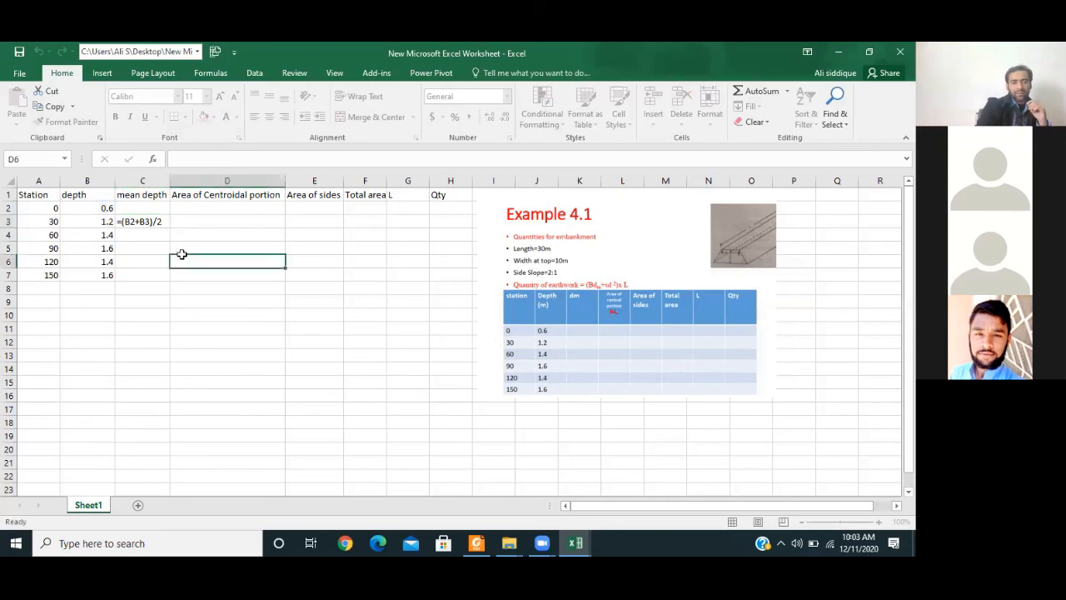
left_click(155, 220)
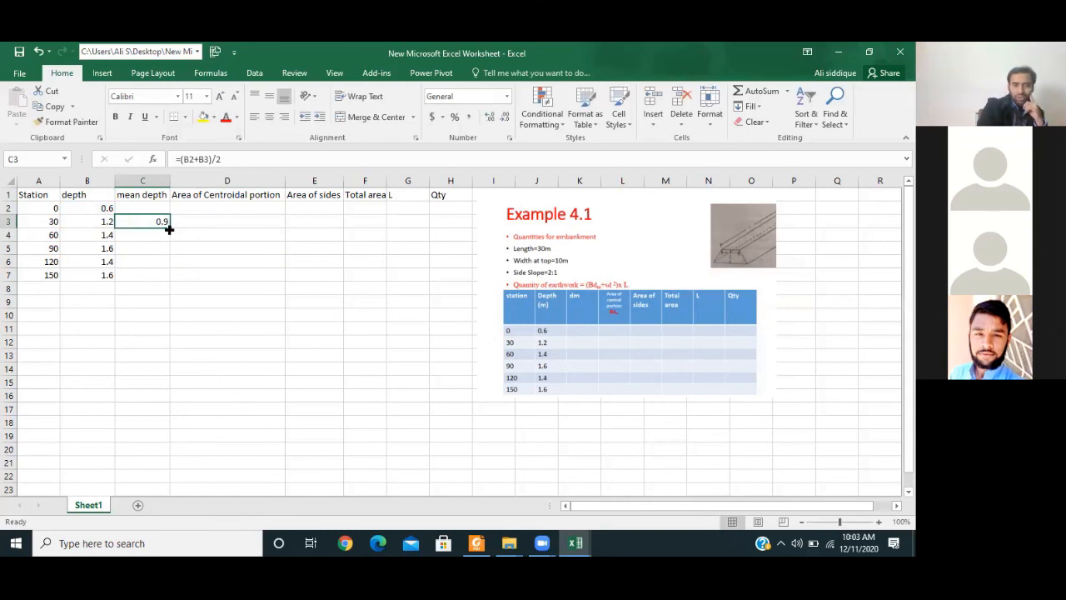
double_click(170, 227)
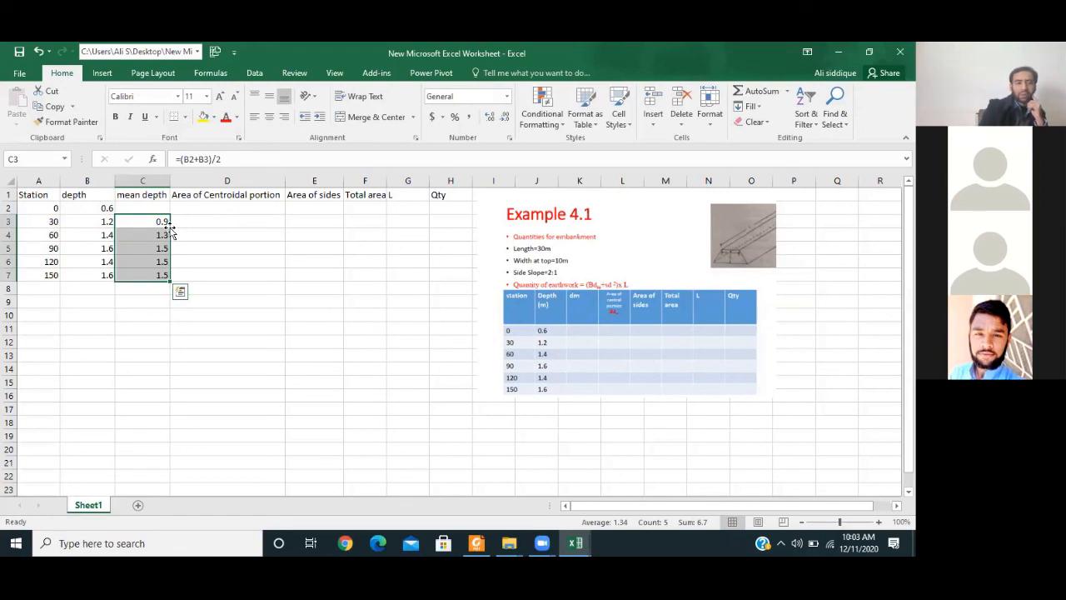
Step: Examine the filled mean depth formula in C4 and the depth cells it refers to
left_click(162, 235)
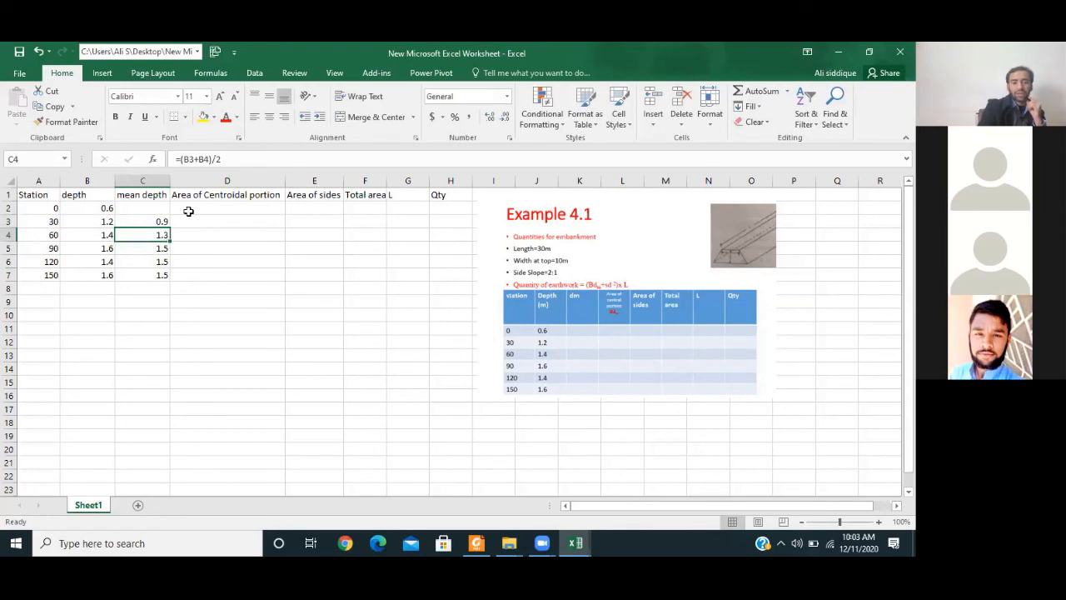
left_click(228, 161)
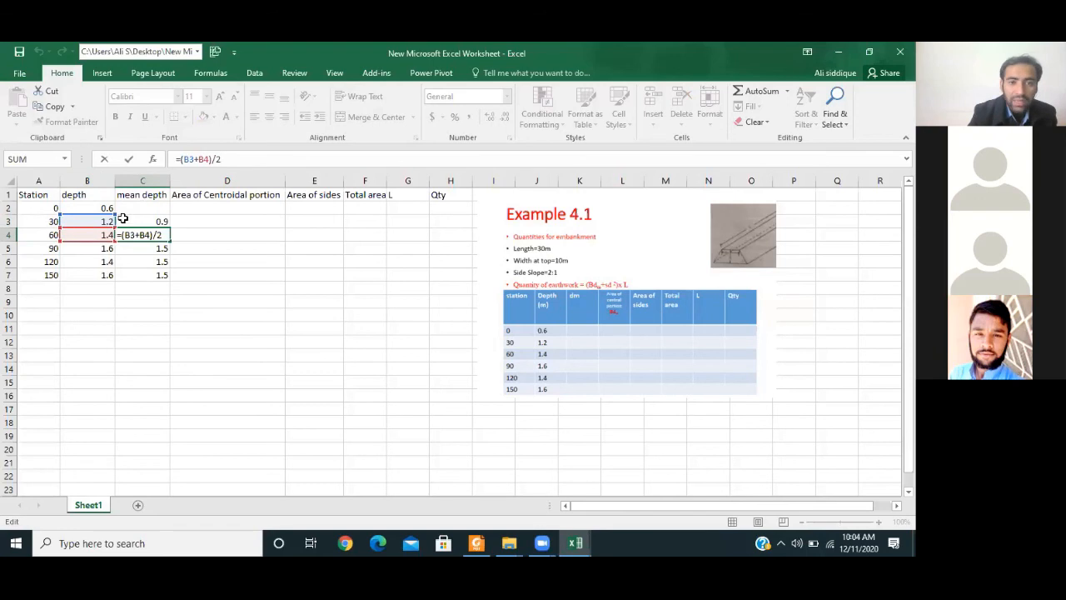
left_click(294, 342)
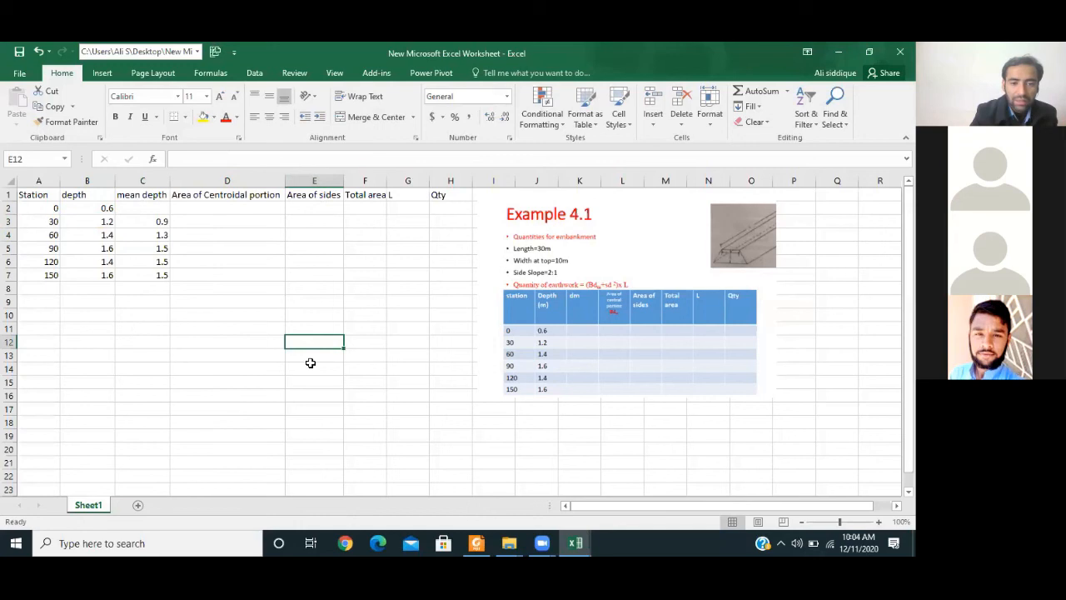
left_click(231, 409)
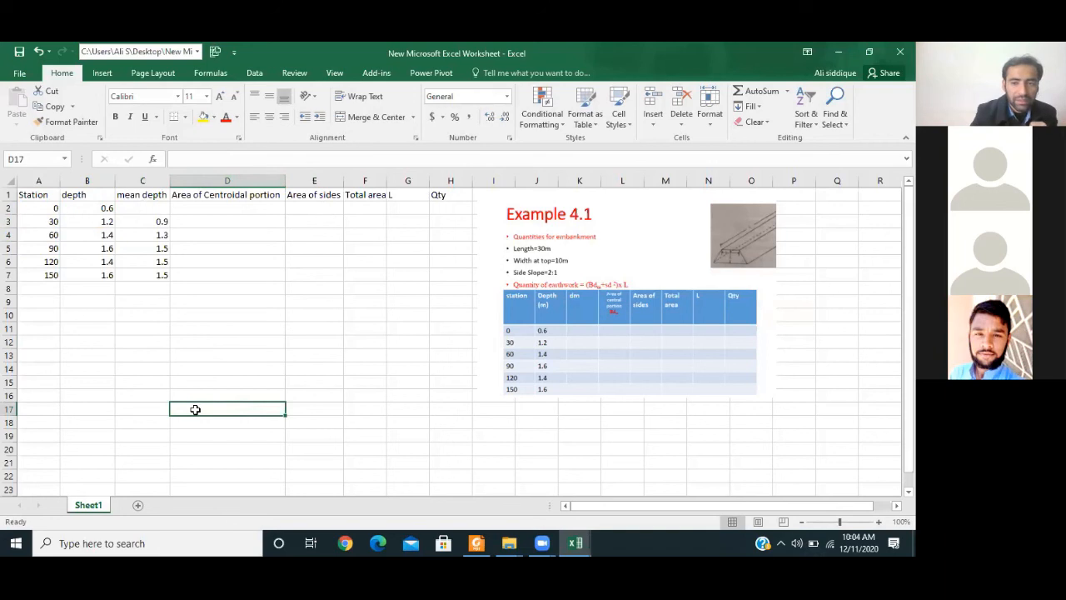
left_click(348, 318)
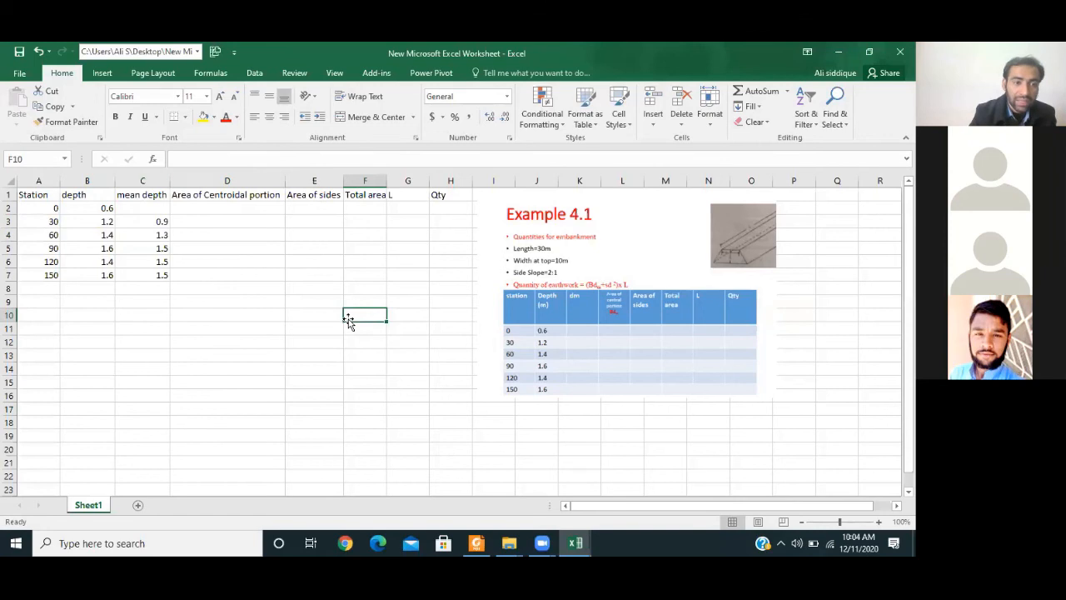
left_click(158, 235)
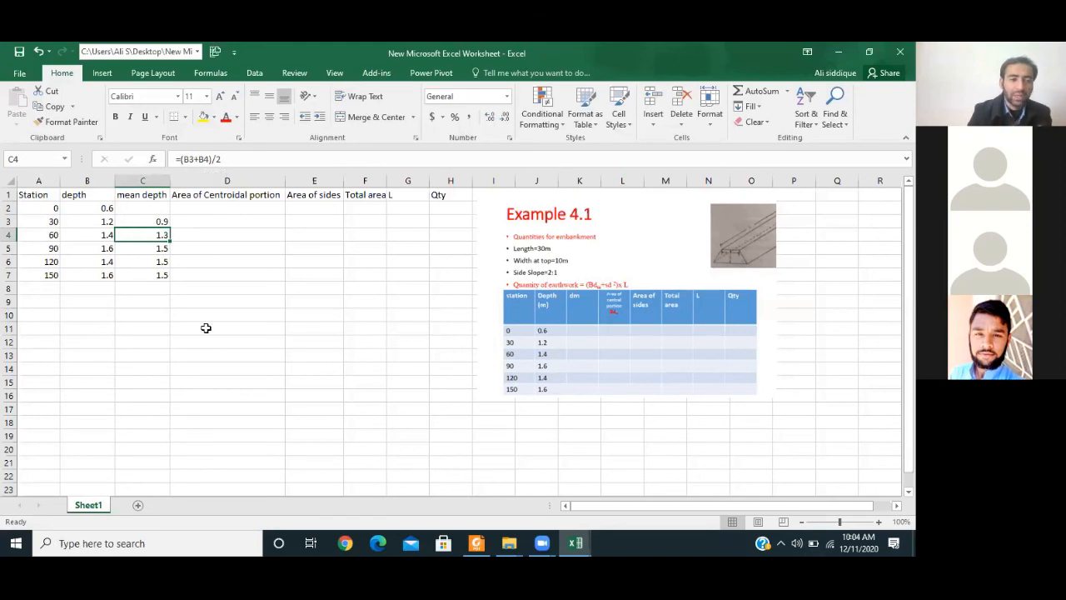
Step: Enter the trial formula =B3+B4 in the empty cell D15 to demonstrate cell references
left_click(206, 386)
type("=")
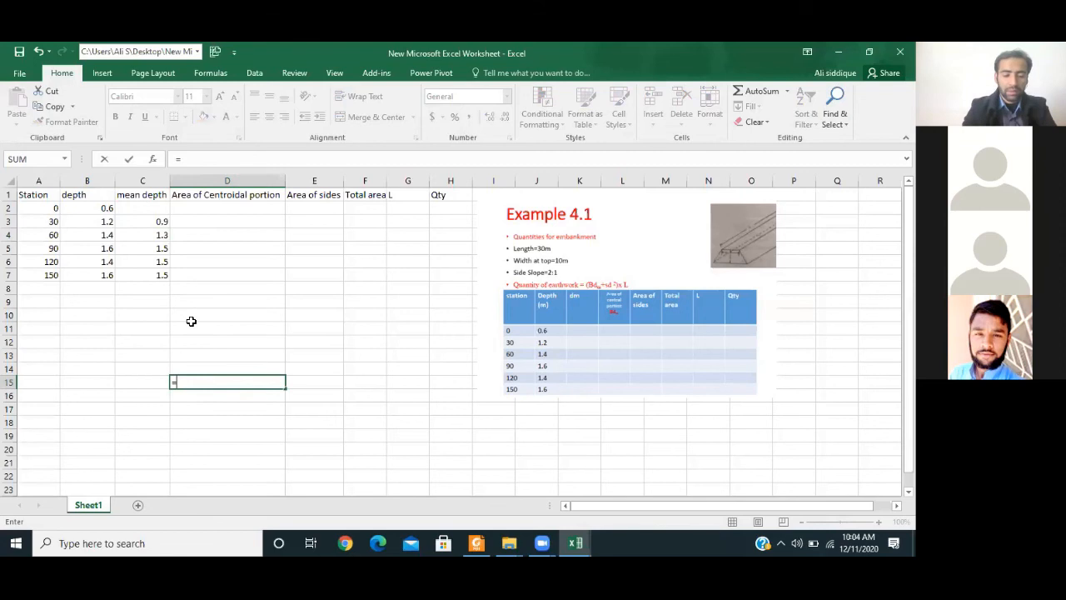
type("B")
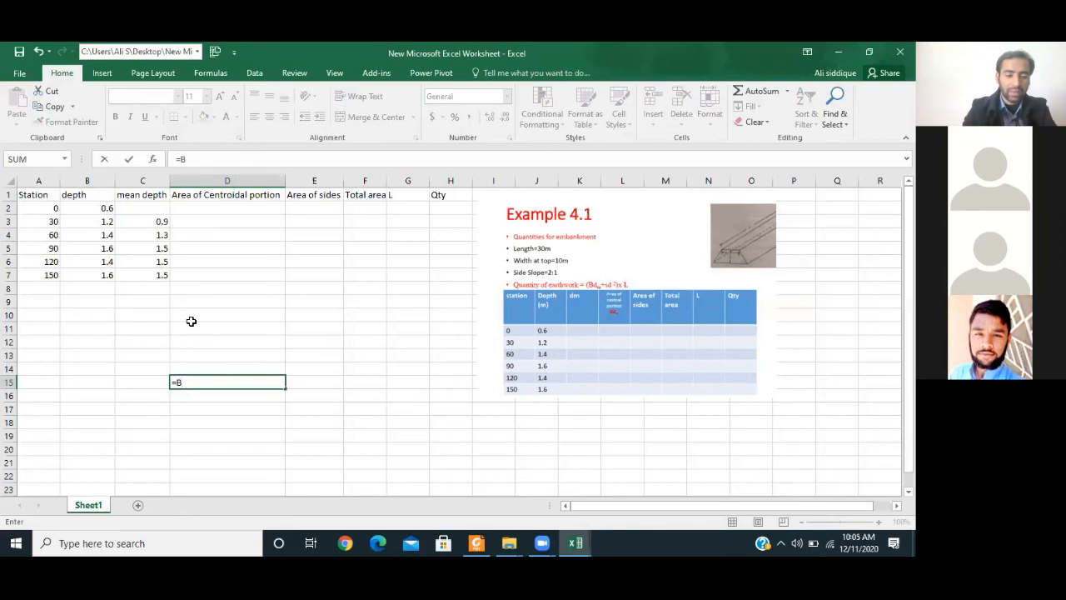
type("3")
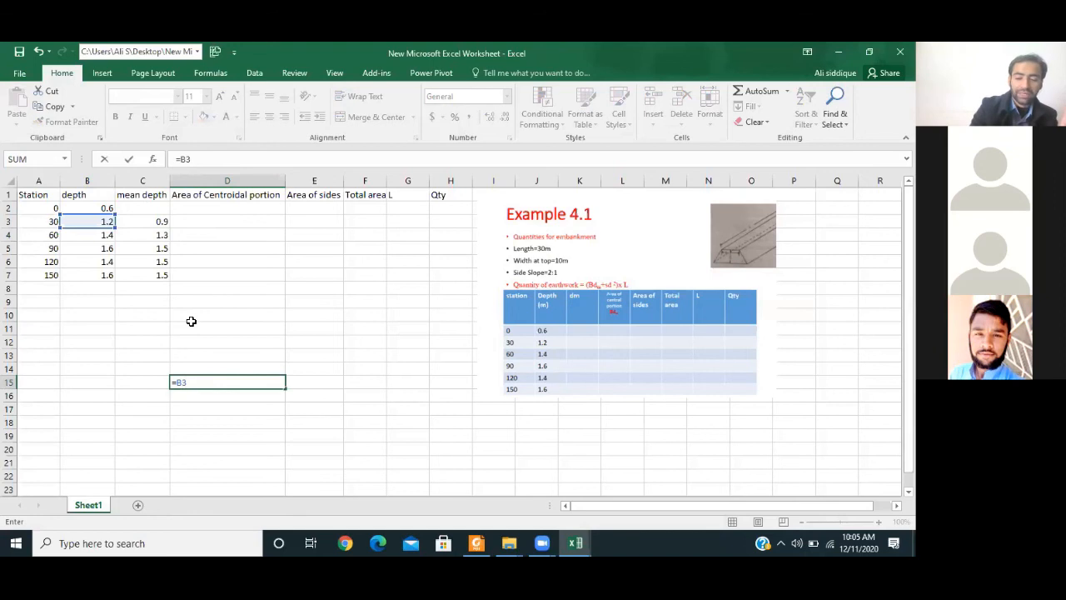
type("+")
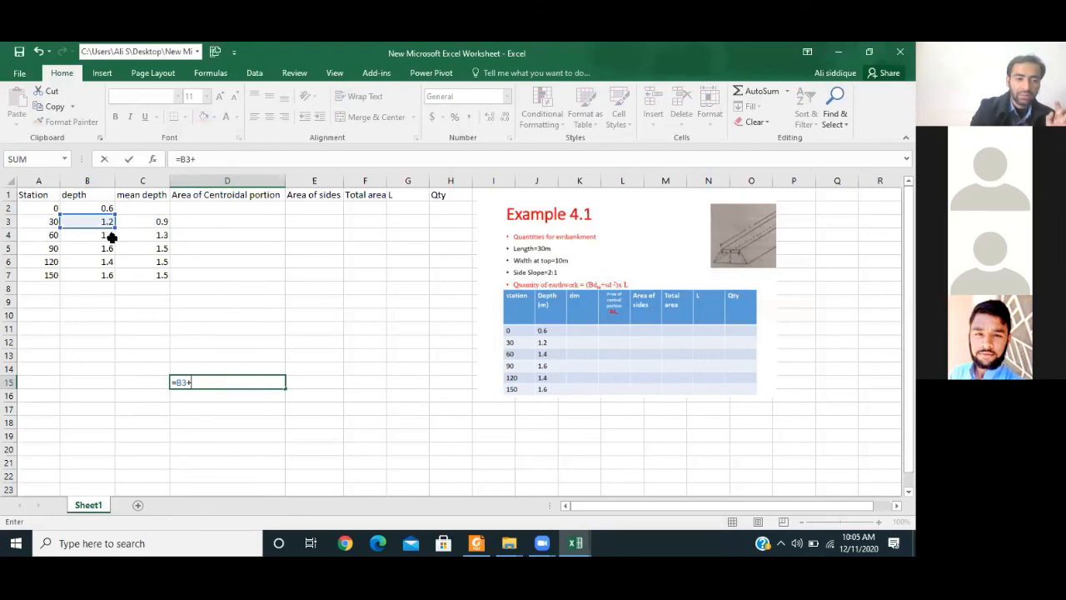
type("B4")
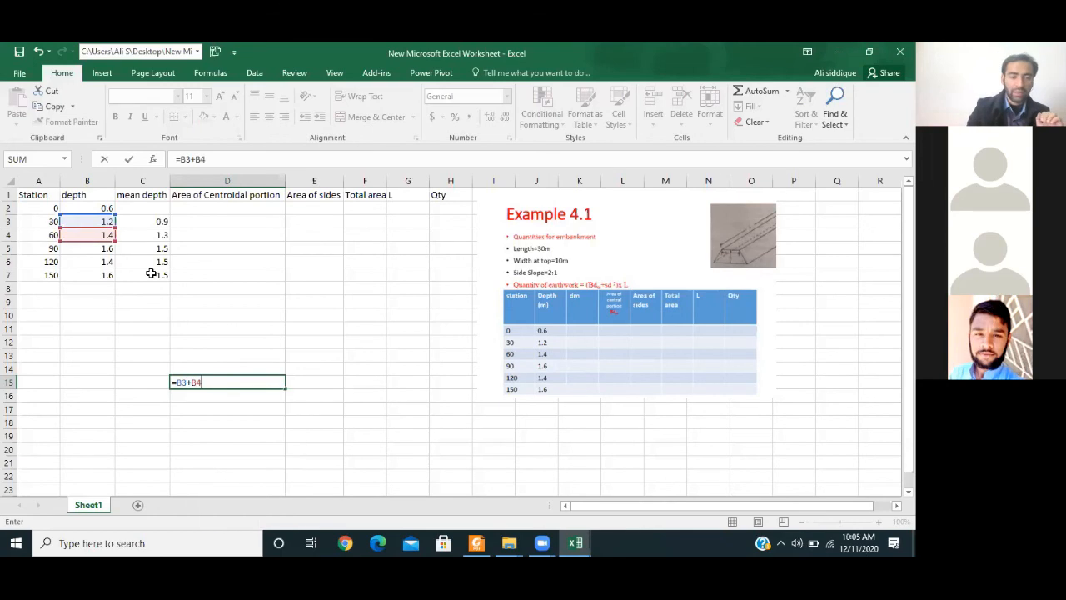
key("Return")
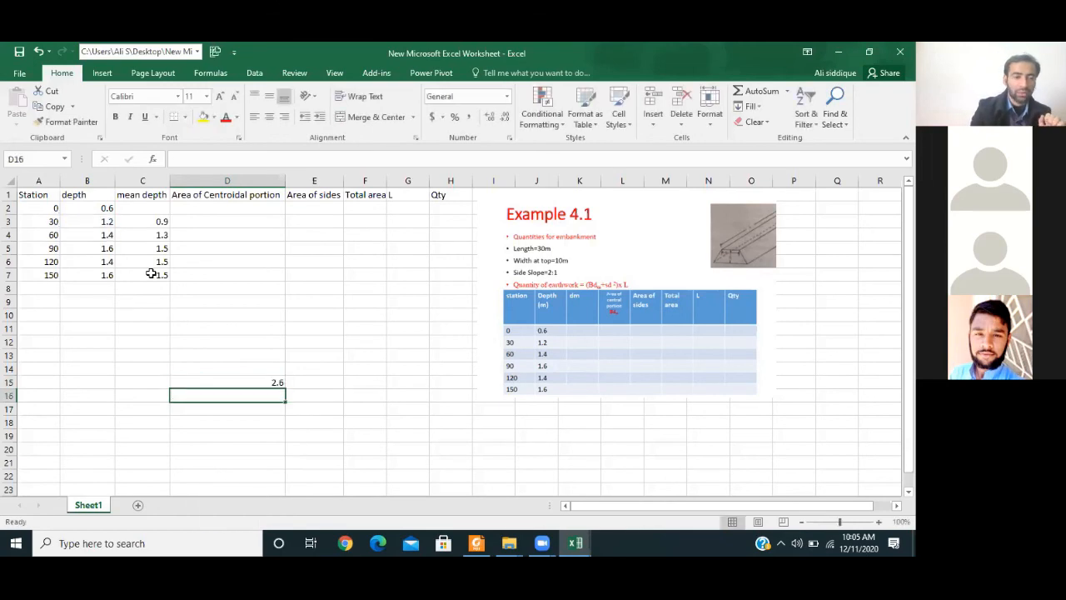
Step: Review the references in the D15 trial formula, erase it from the cell, and select the depth in B3
left_click(238, 383)
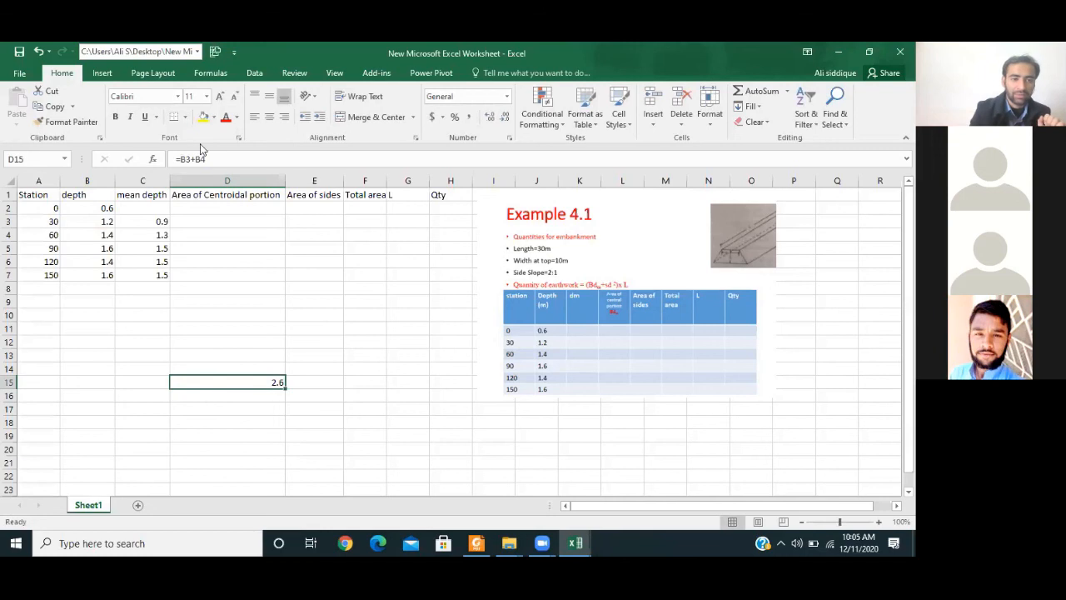
left_click(216, 157)
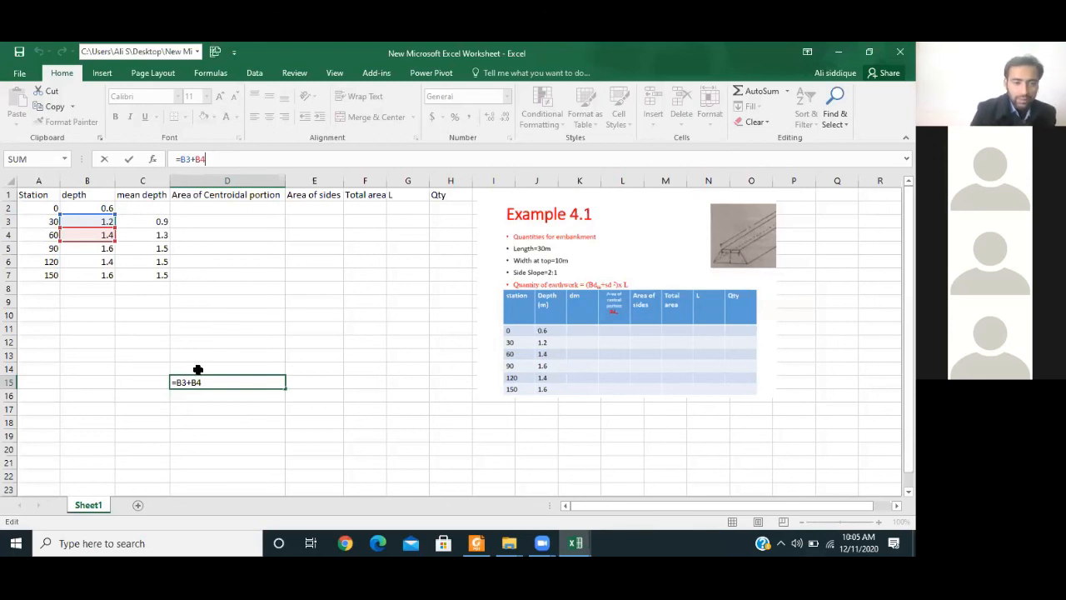
left_click(236, 388)
key("BackSpace")
key("BackSpace")
key("BackSpace")
key("BackSpace")
key("BackSpace")
key("BackSpace")
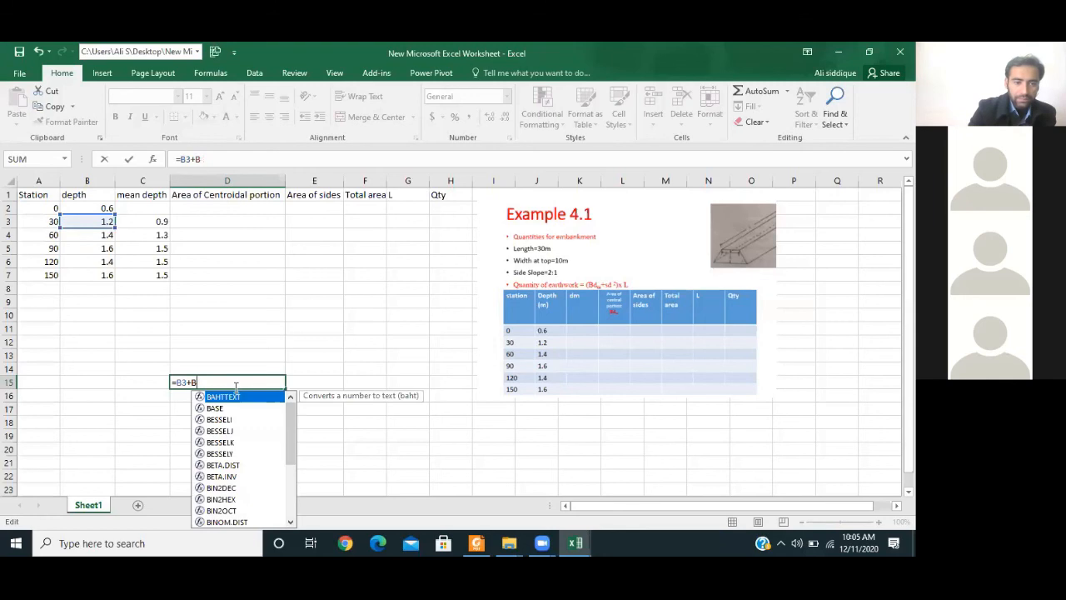
left_click(197, 252)
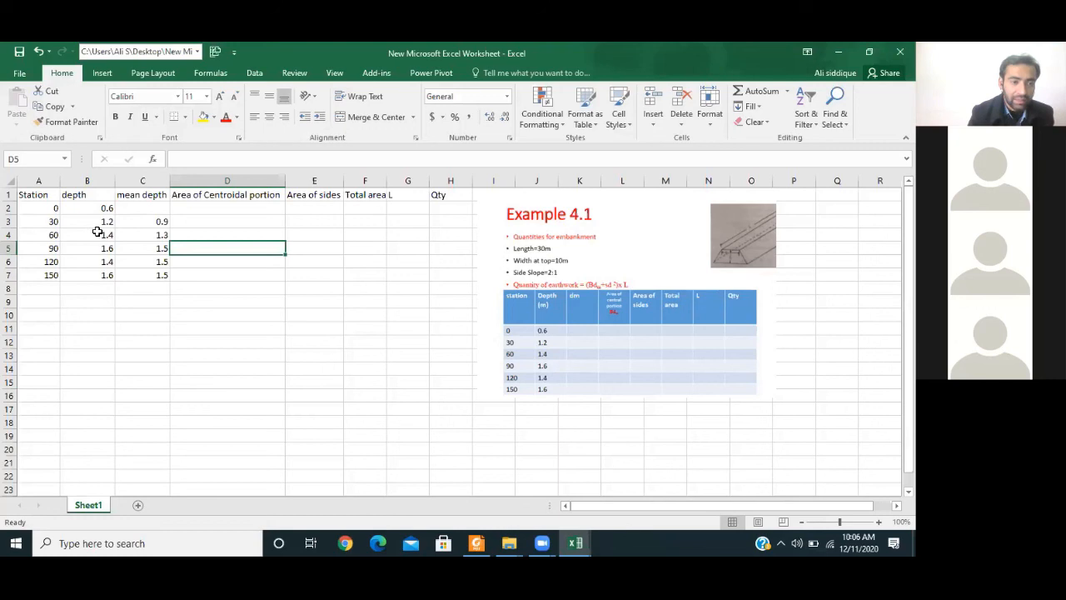
left_click(98, 220)
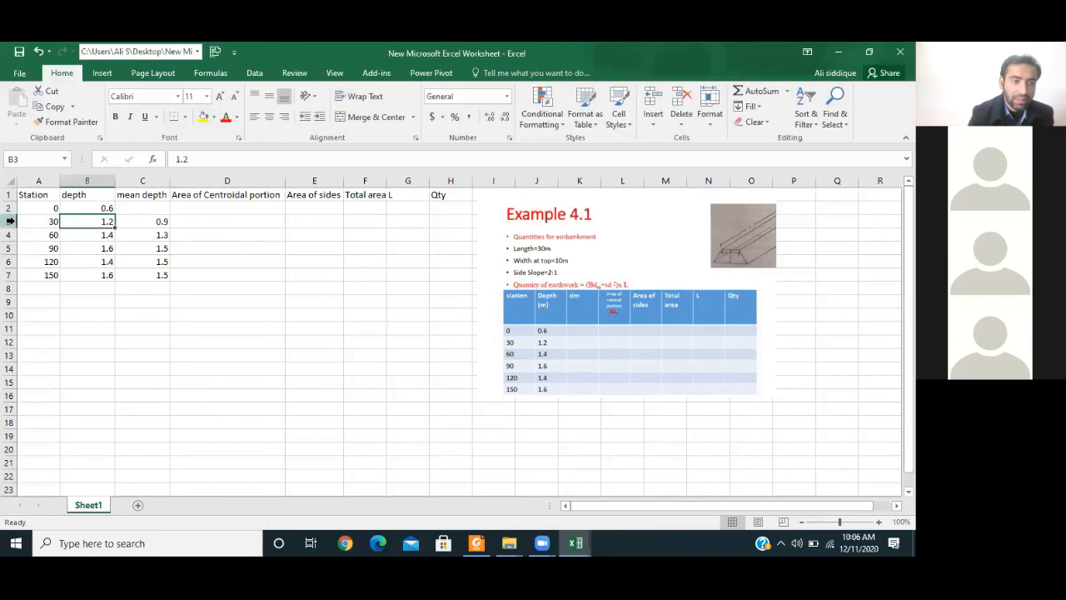
Step: Review the mean depth formula in C3 and the cells it refers to
left_click(91, 330)
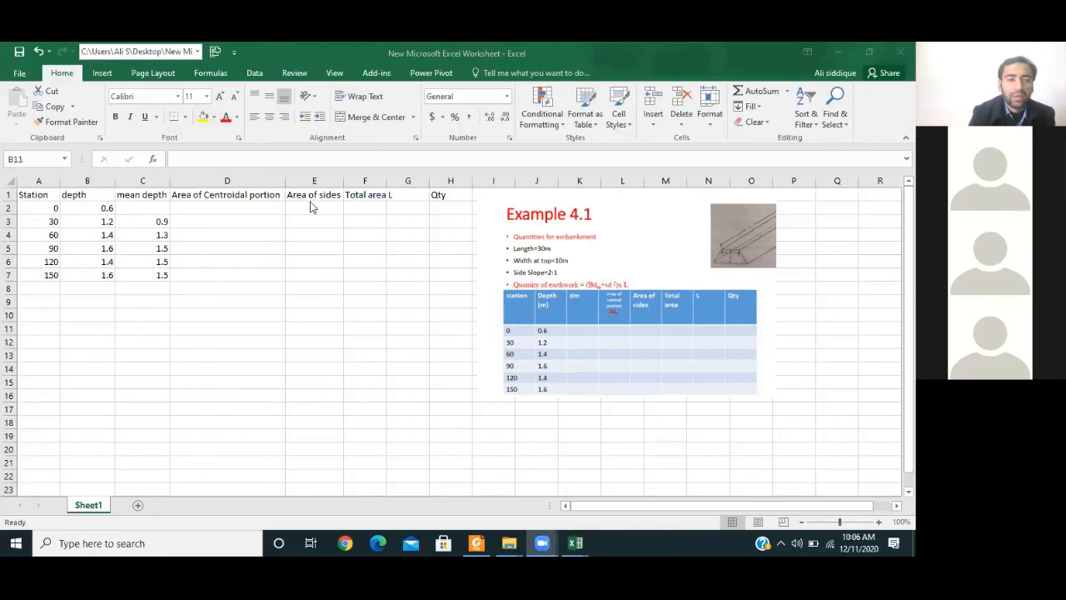
left_click(149, 219)
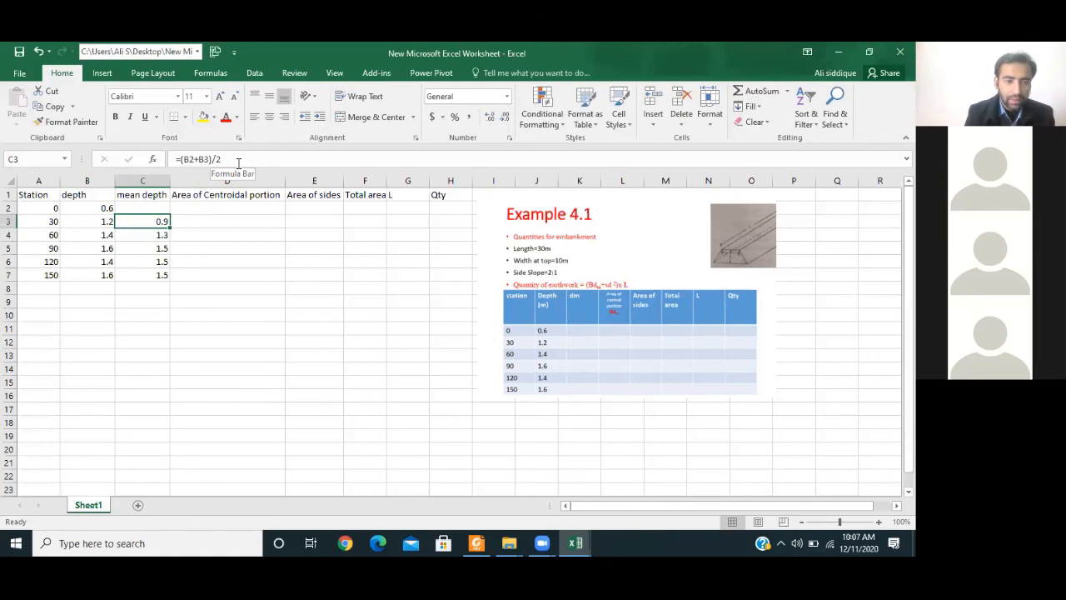
left_click(174, 237)
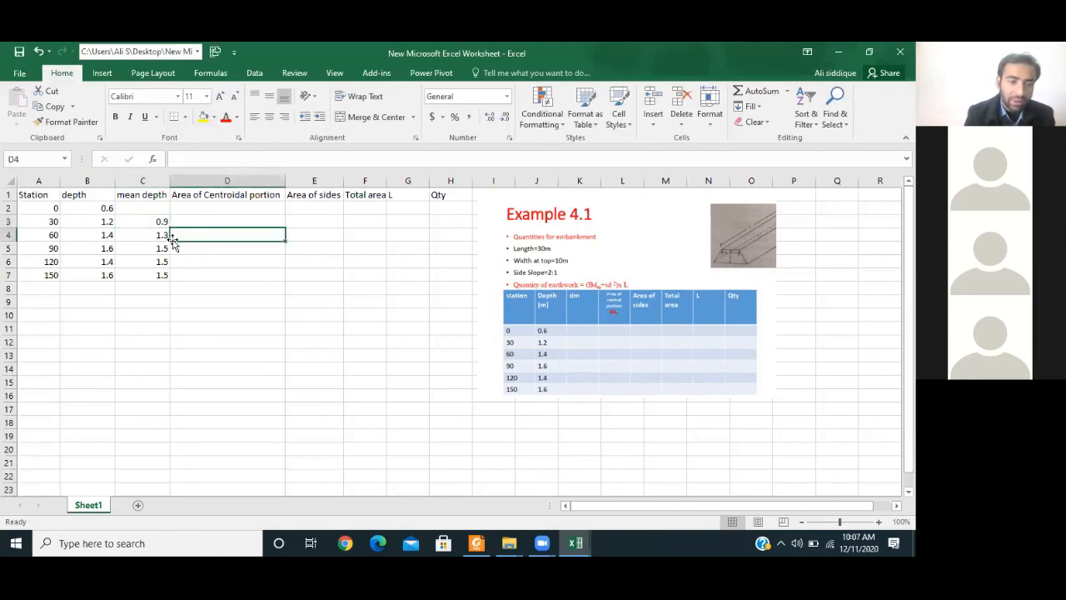
left_click(160, 223)
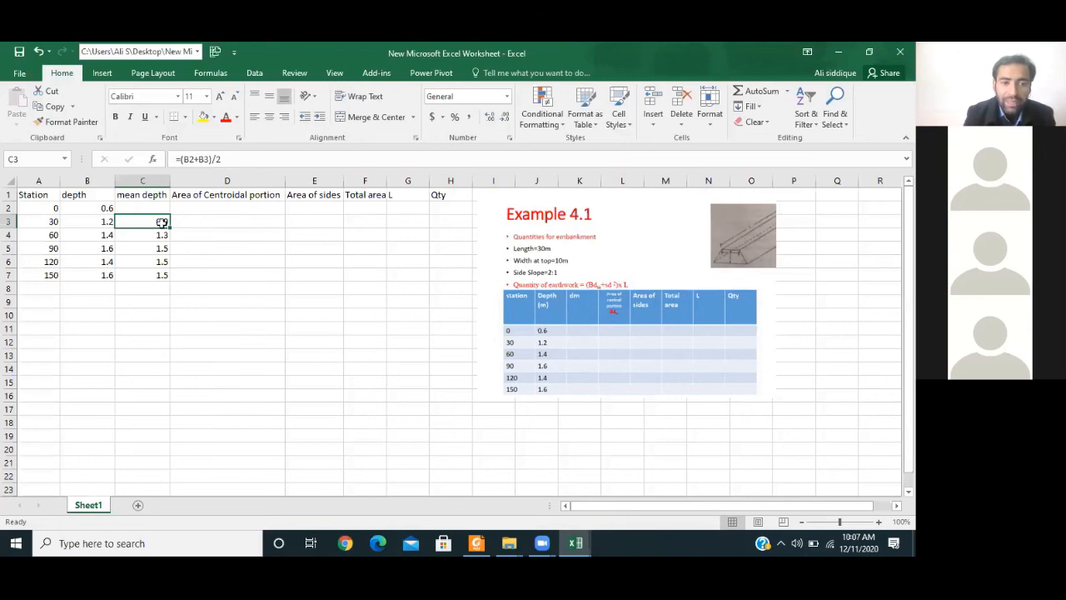
Step: Enter =C3*10 in D3 for the area of the central portion and fill it down to D7
left_click(196, 223)
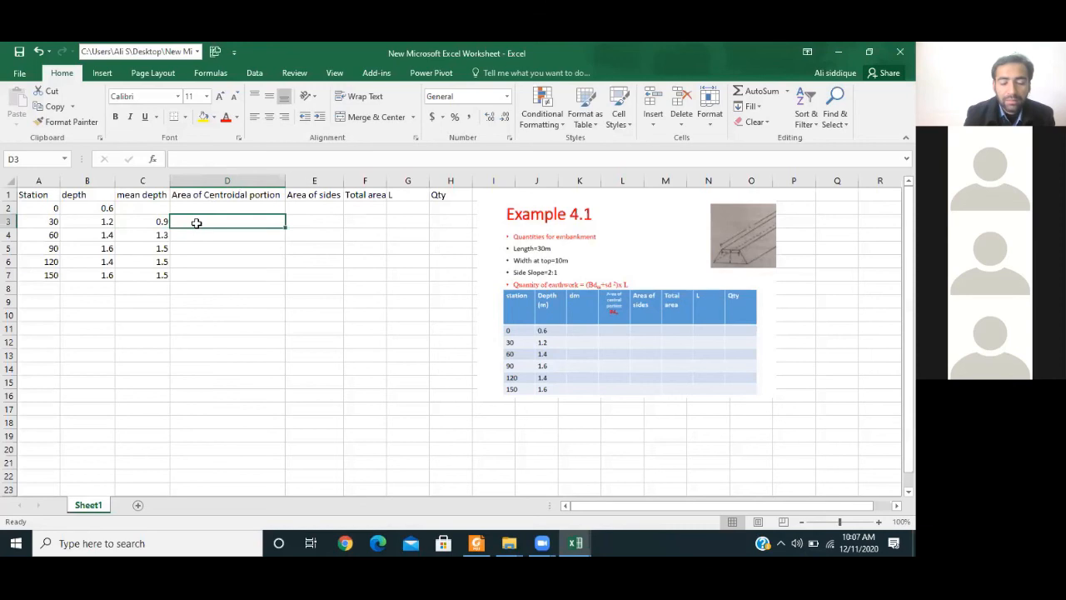
type("=")
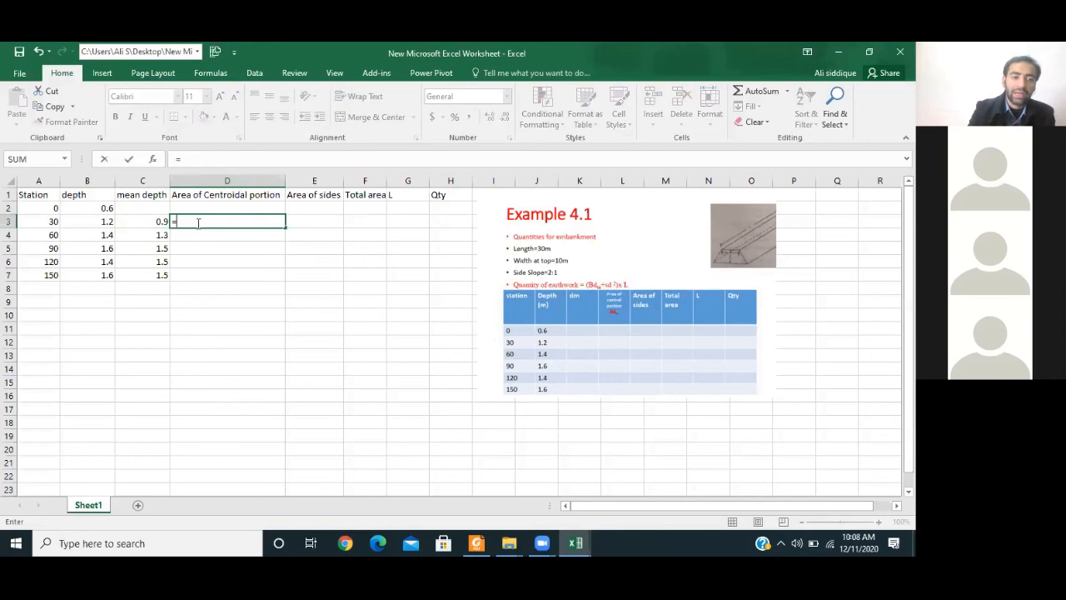
left_click(150, 224)
type("*")
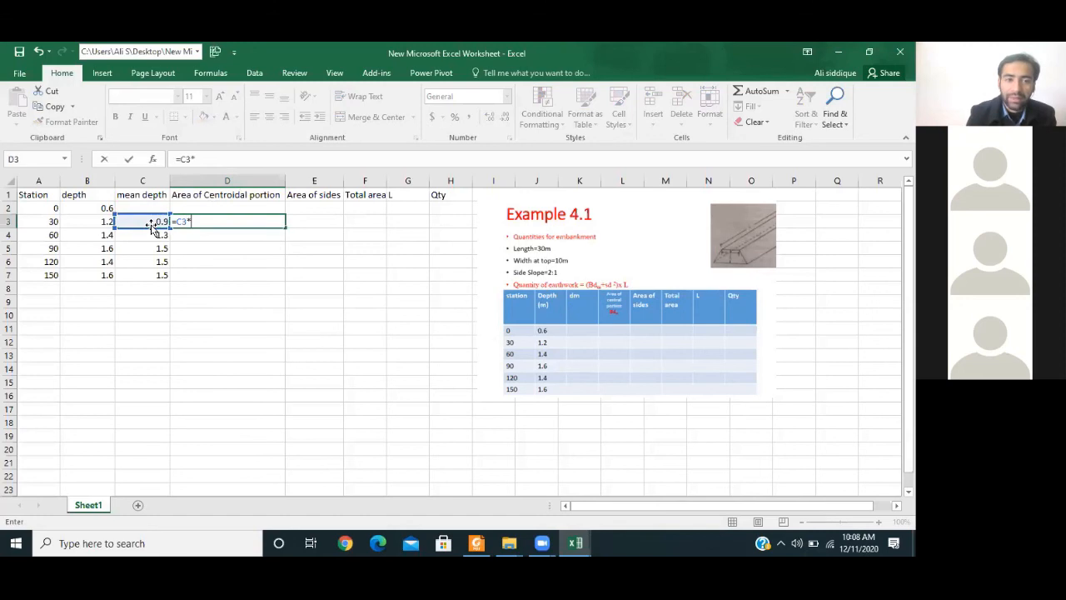
type("10")
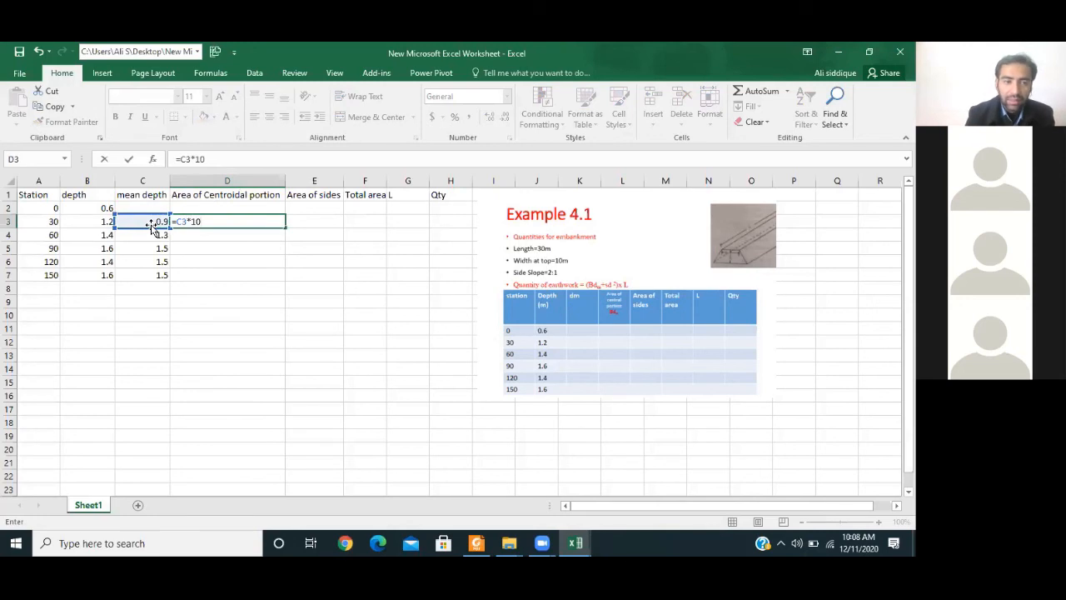
key("Return")
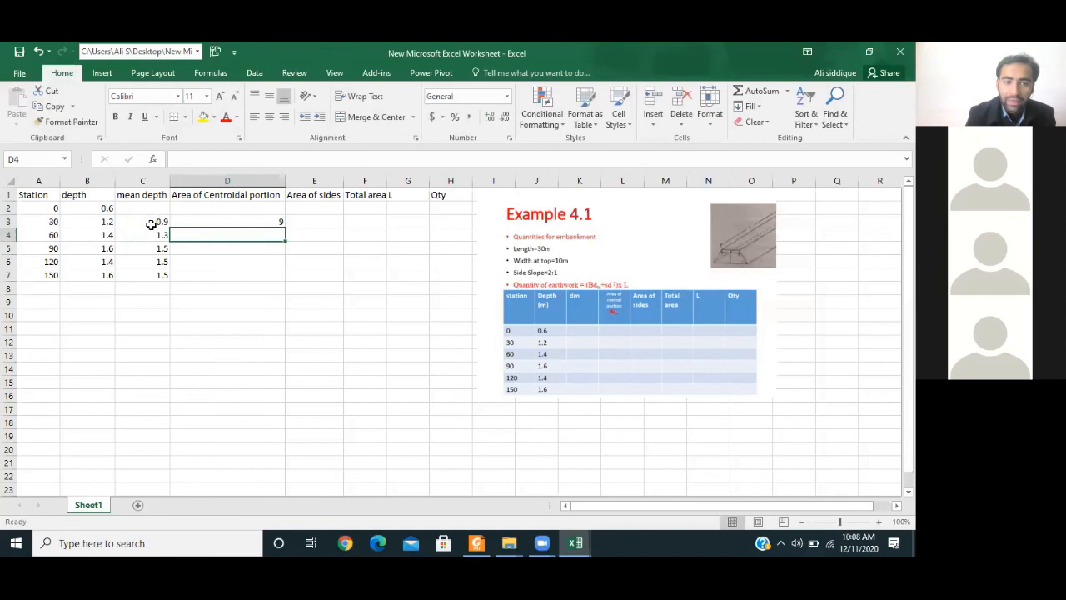
left_click(239, 219)
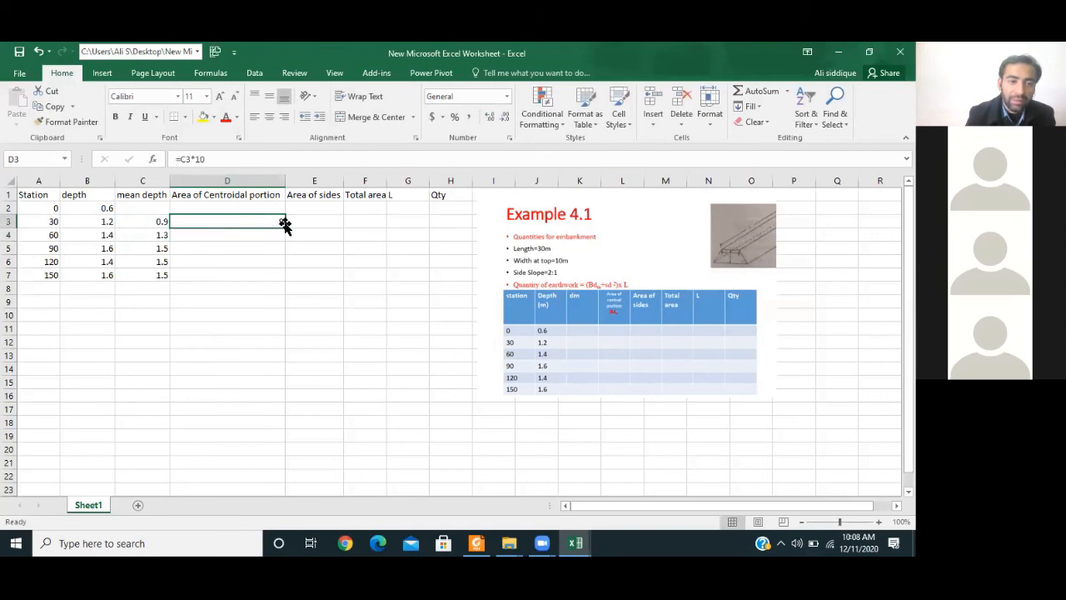
double_click(285, 227)
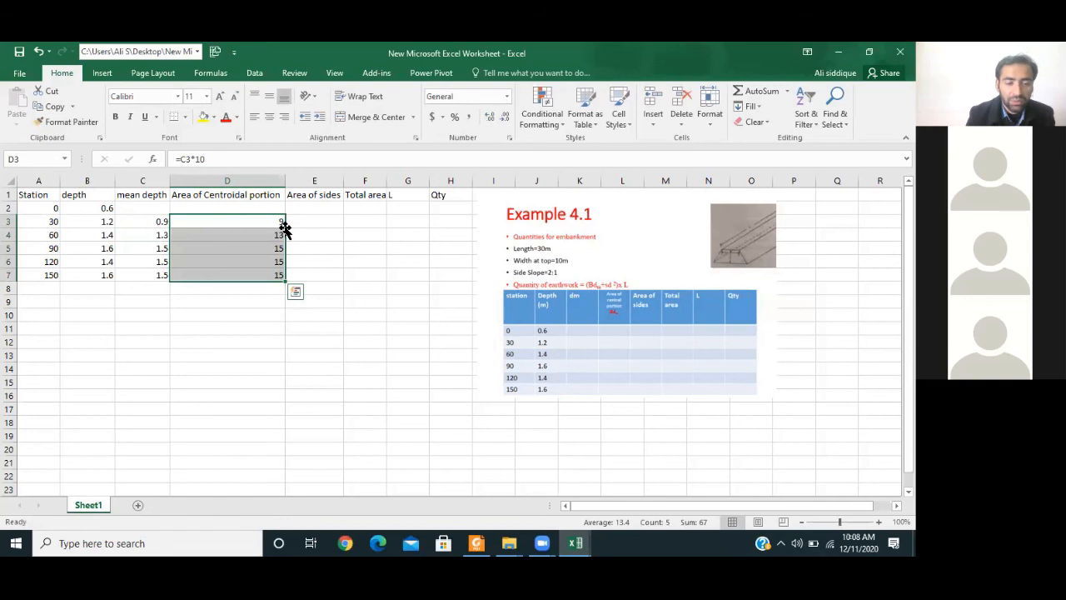
Step: Examine the filled central area formulas in D4 to D7 and the mean depth cell each one refers to
left_click(278, 234)
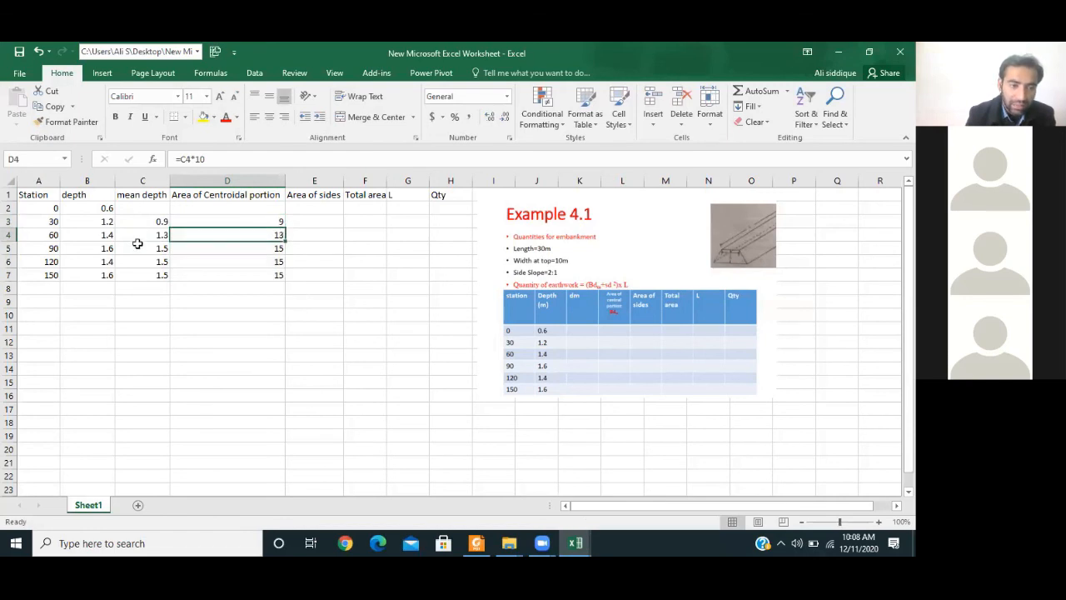
left_click(204, 248)
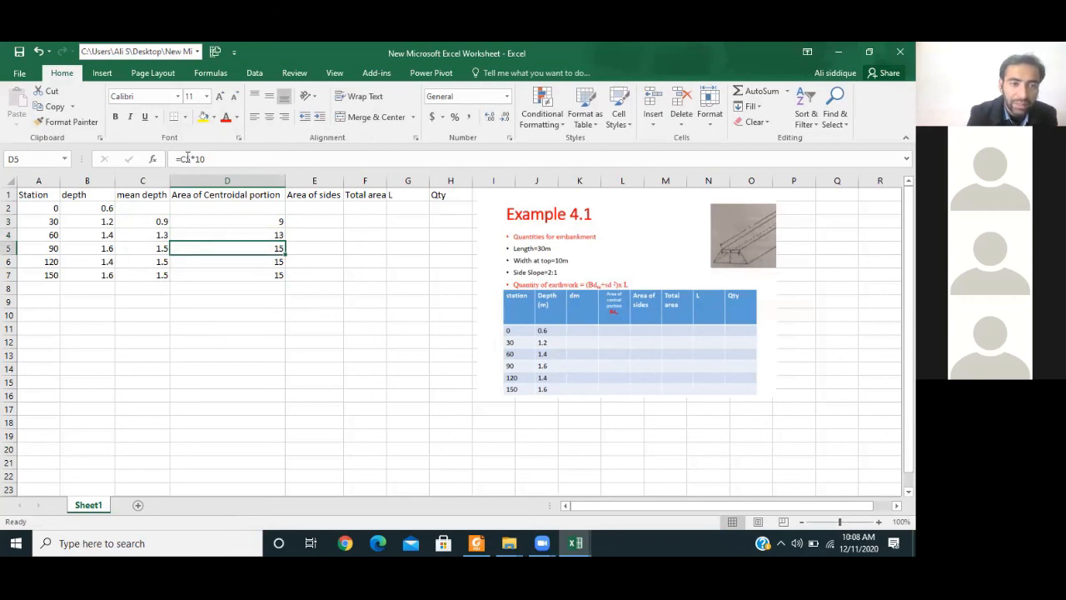
left_click(232, 258)
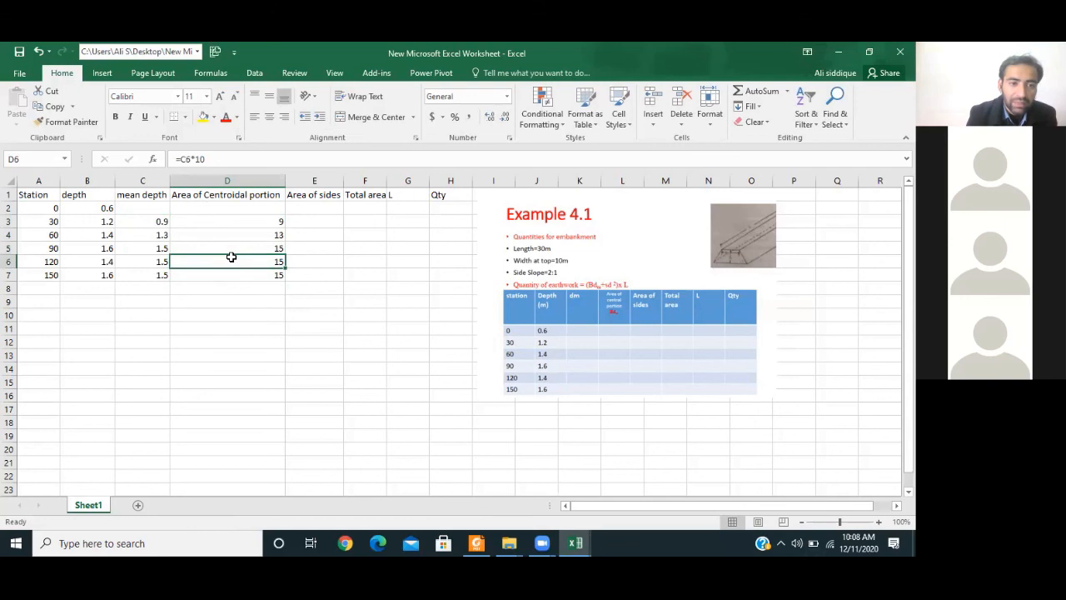
key("Down")
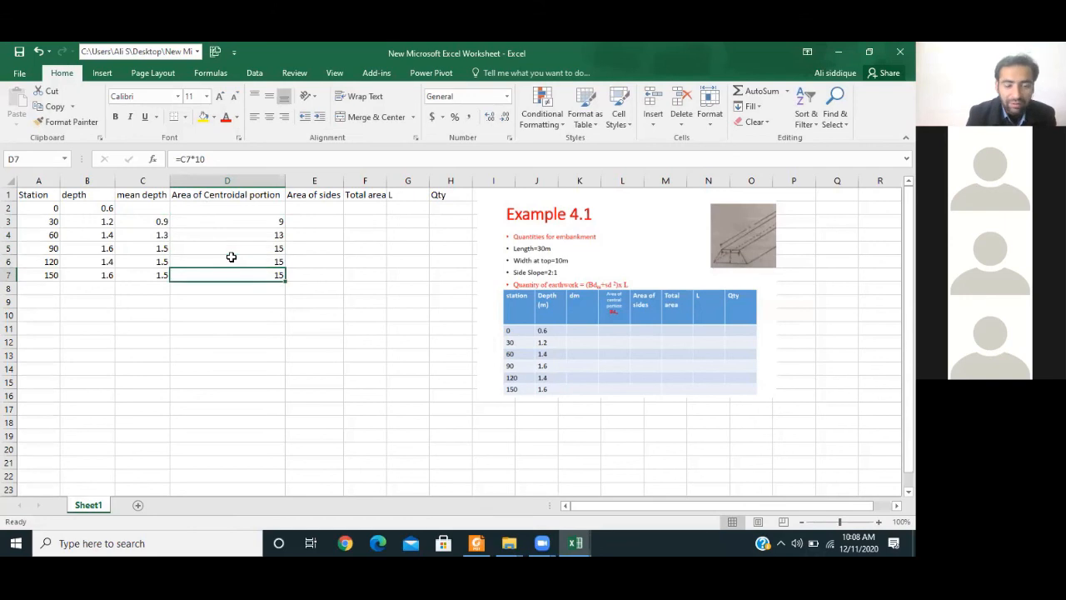
key("Up")
key("Up")
key("Up")
key("Up")
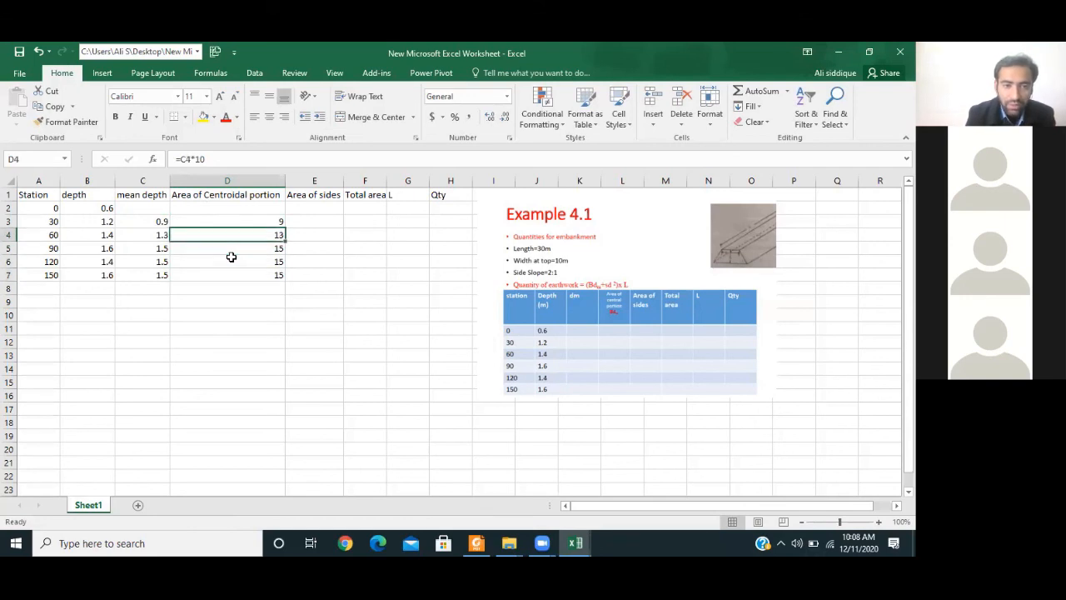
key("Down")
key("Down")
key("Down")
key("Down")
key("Down")
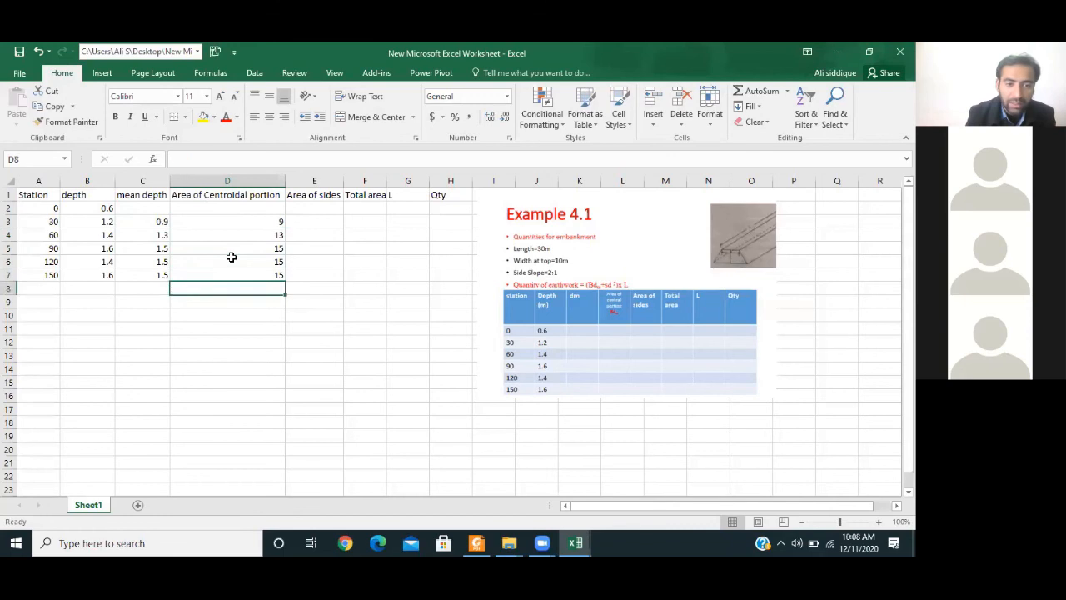
key("Up")
key("Up")
key("Up")
key("Up")
key("Up")
key("Down")
key("Down")
key("Down")
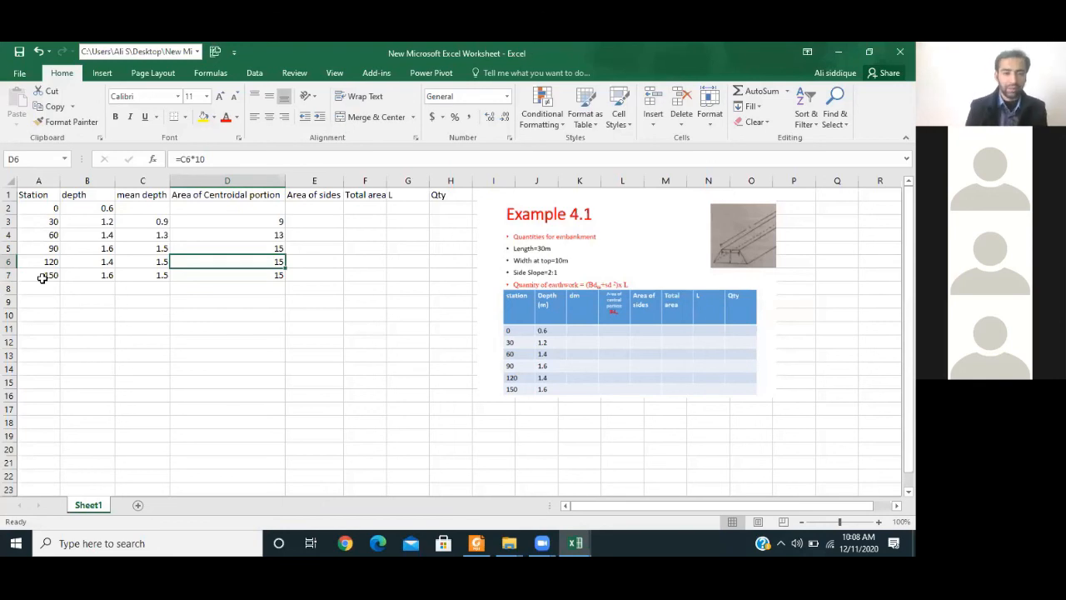
left_click(250, 235)
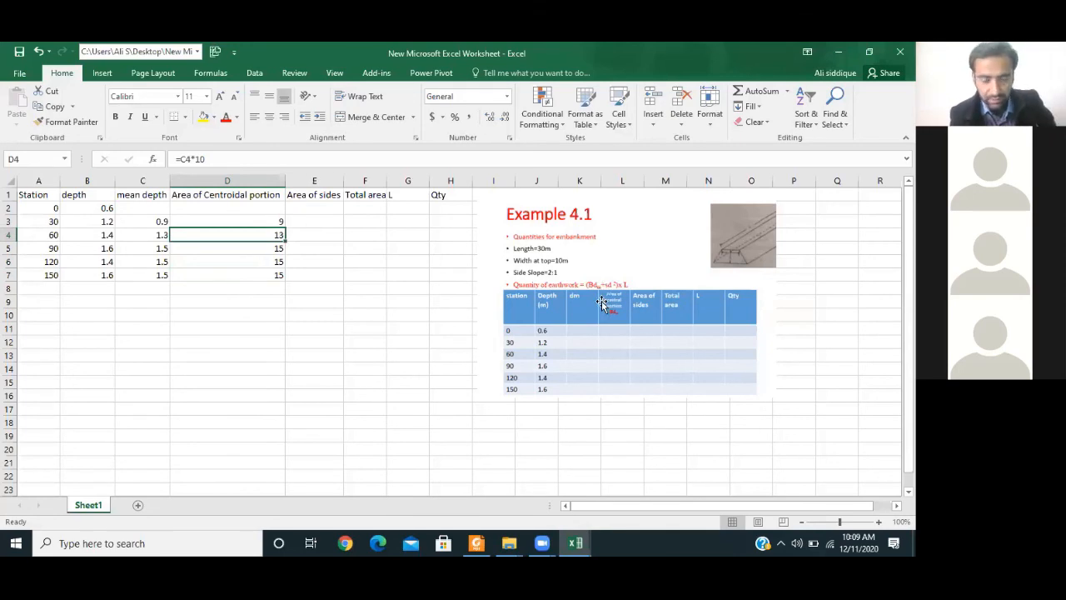
Step: Enter =2*C3^2 in E3 for the area of sides and fill it down to E7
left_click(313, 224)
type("=")
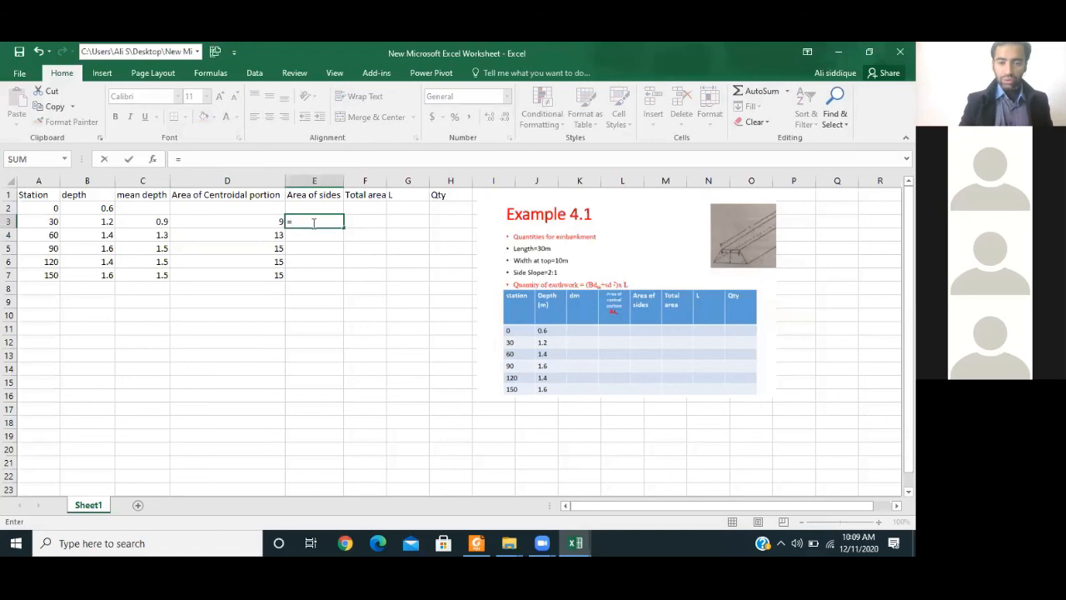
type("2")
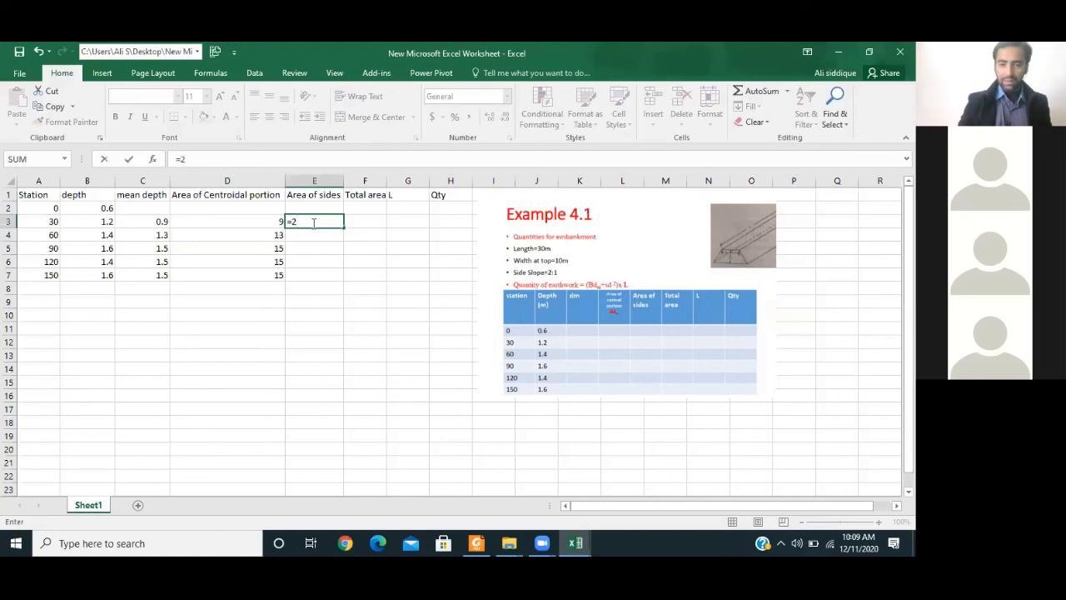
type("*")
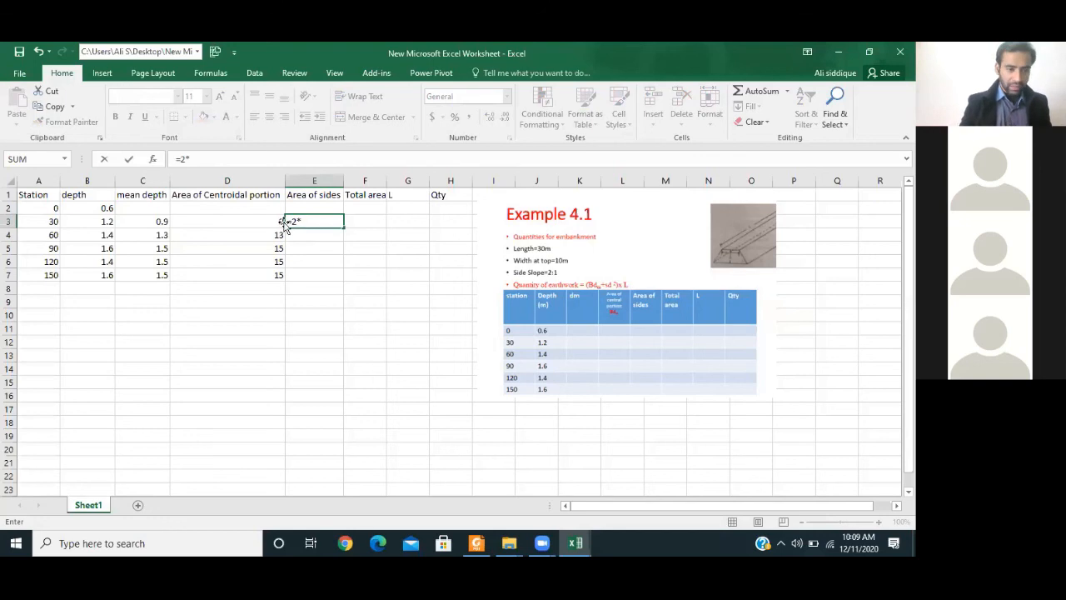
left_click(152, 222)
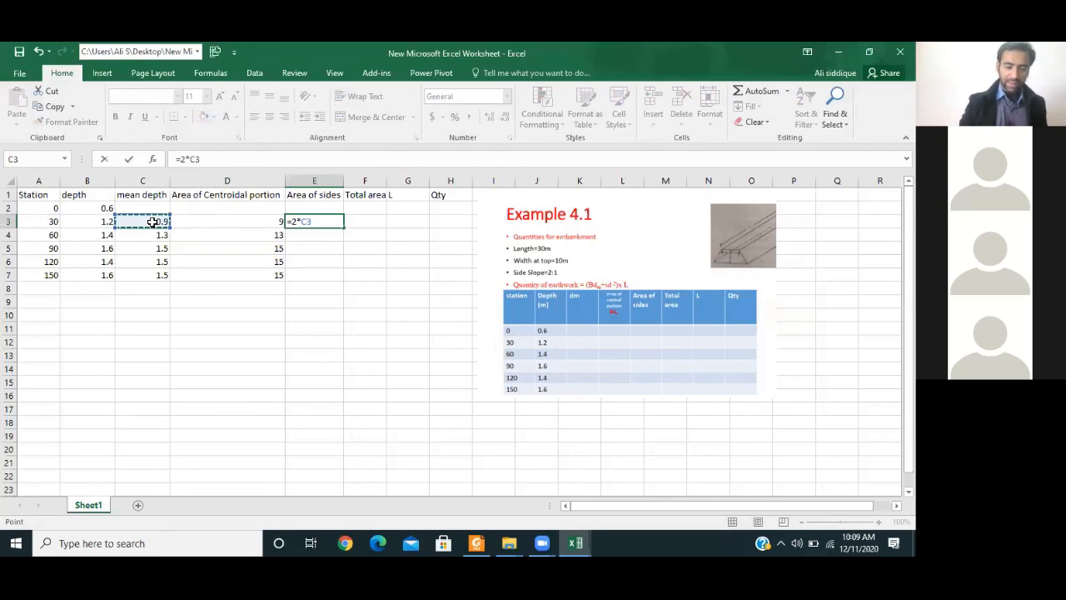
type("^")
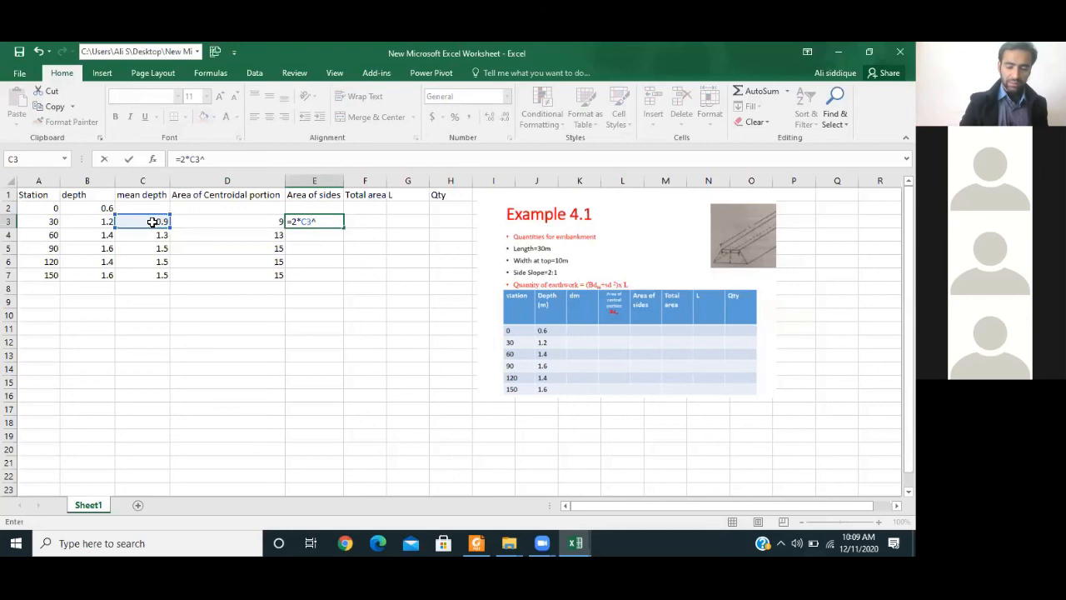
type("2")
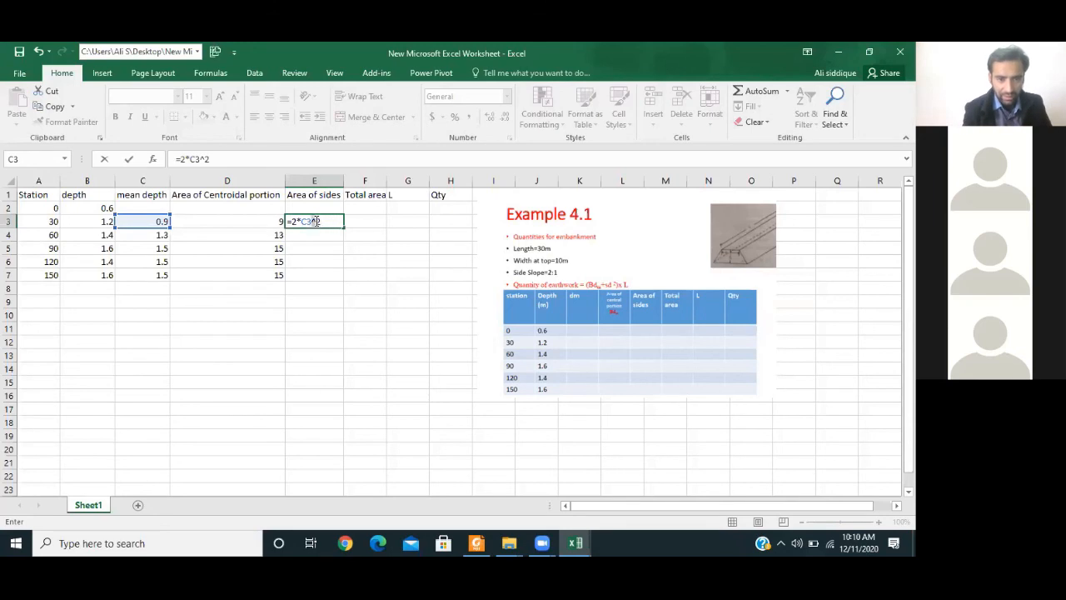
left_click(317, 222)
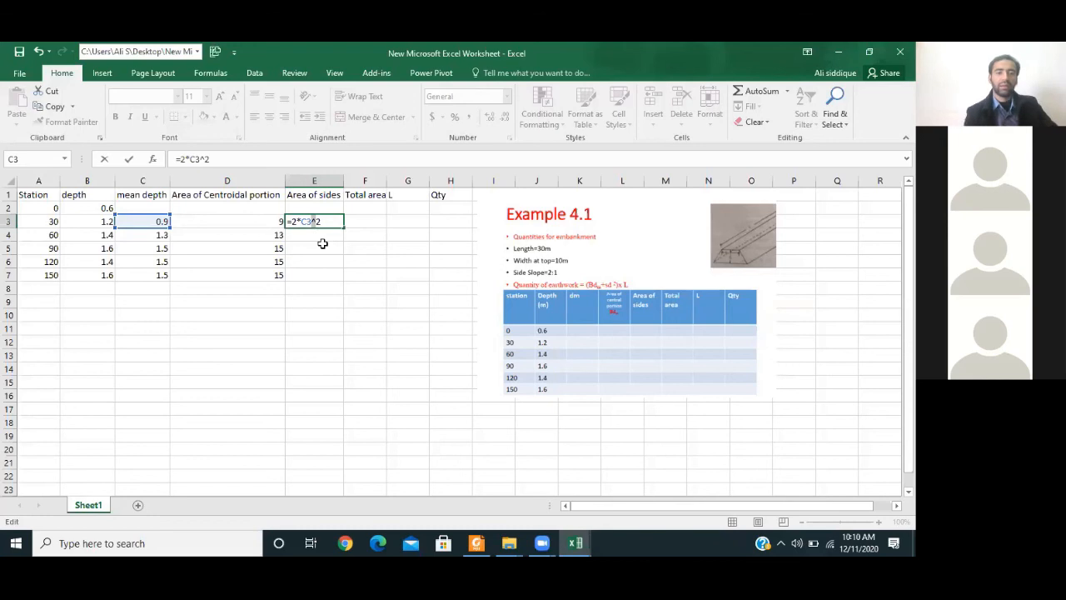
key("Return")
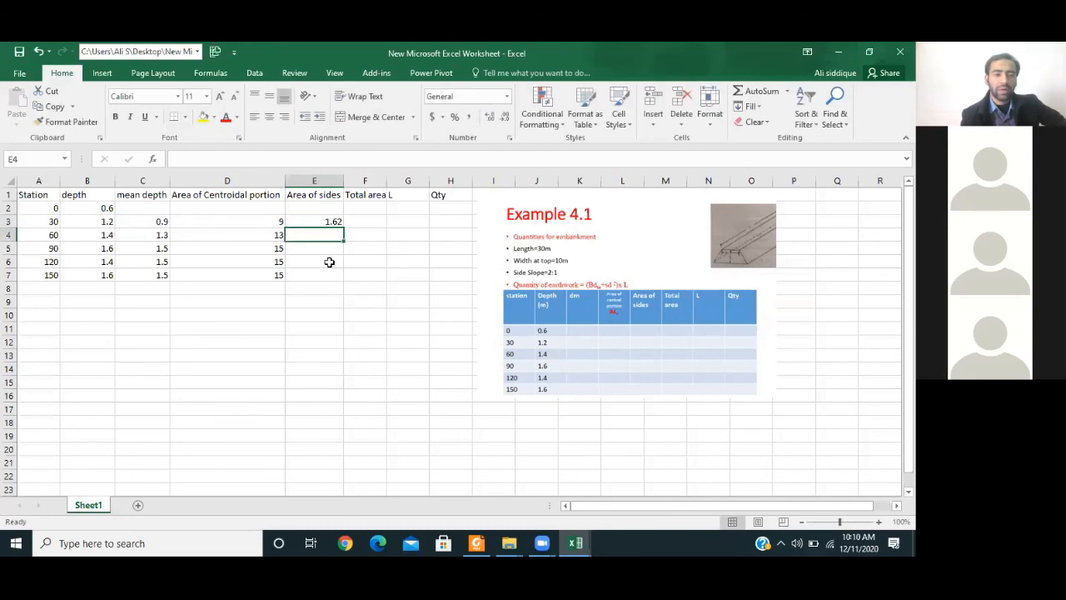
left_click(337, 221)
left_click_drag(343, 227, 342, 280)
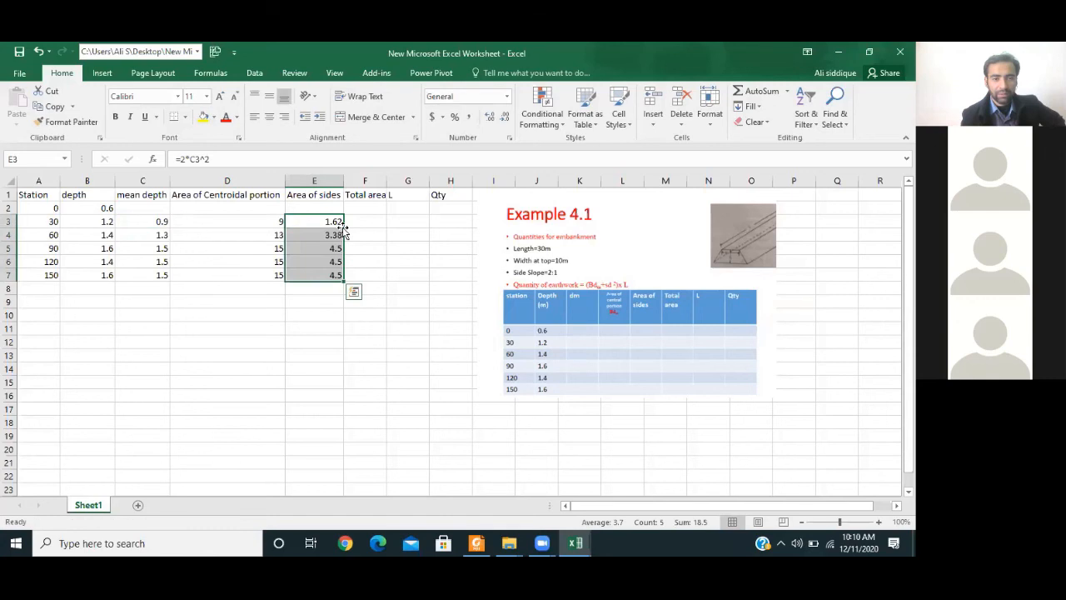
Step: Check the cell reference in the filled area of sides formula in E4
left_click(332, 237)
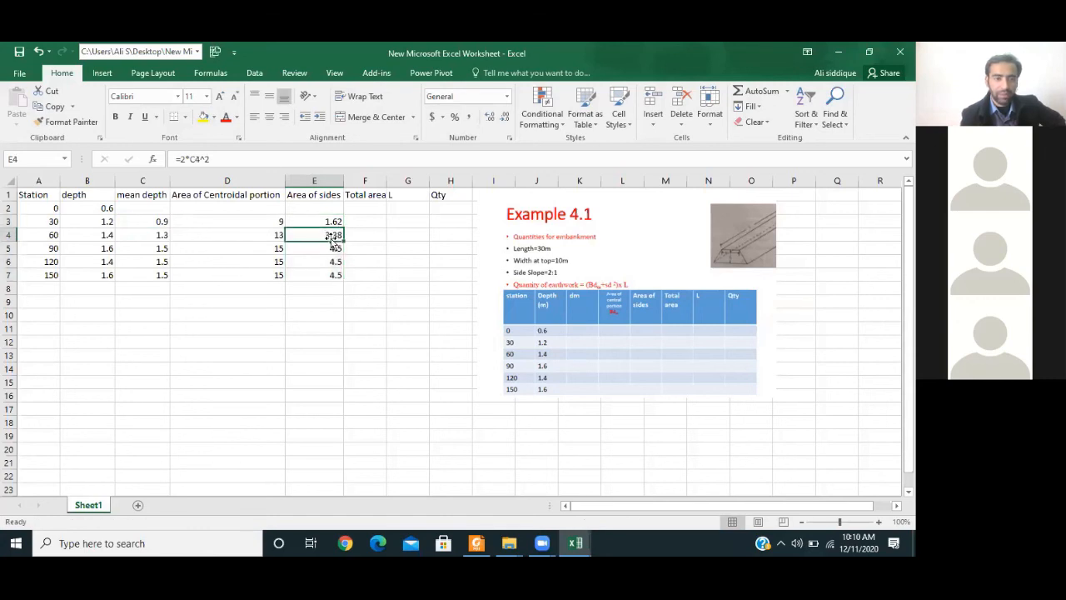
left_click(273, 158)
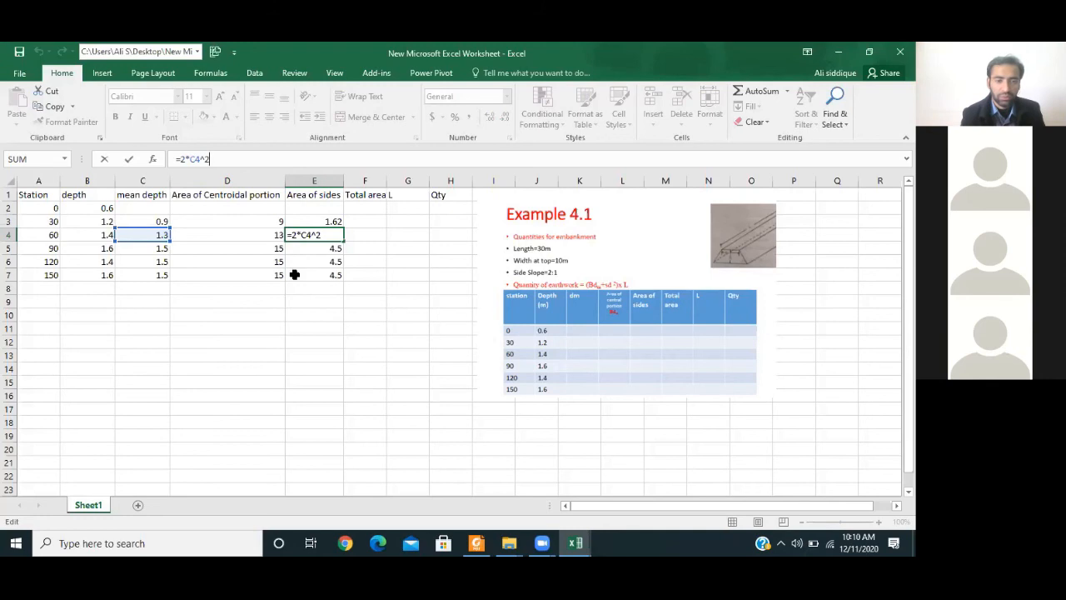
left_click(323, 329)
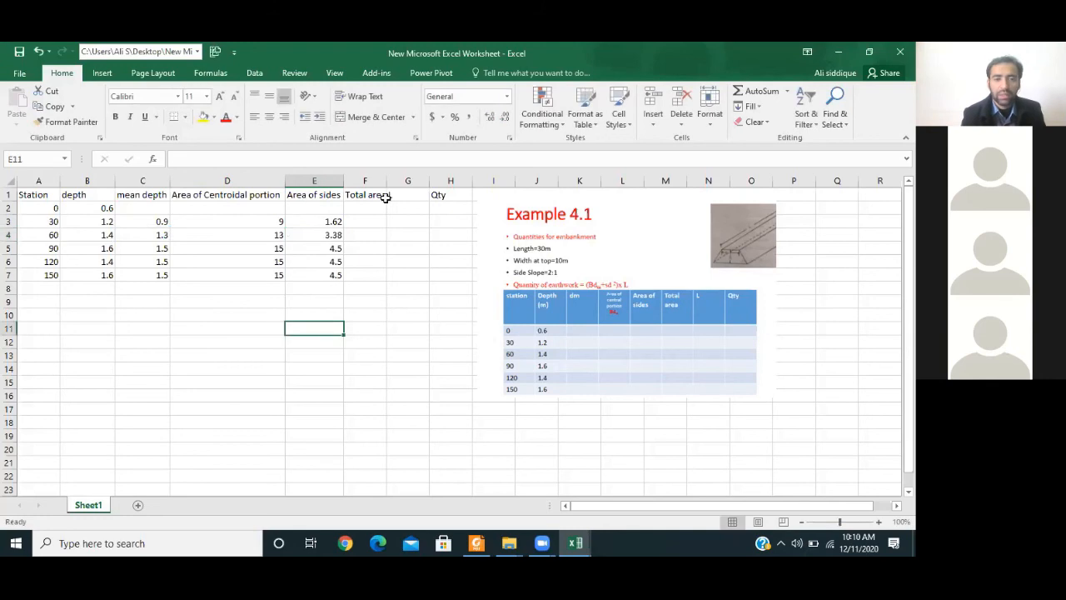
Step: Widen the Total area column to fit its heading, then enter =D3+E3 in F3 and fill it down to F7
left_click_drag(388, 179, 391, 178)
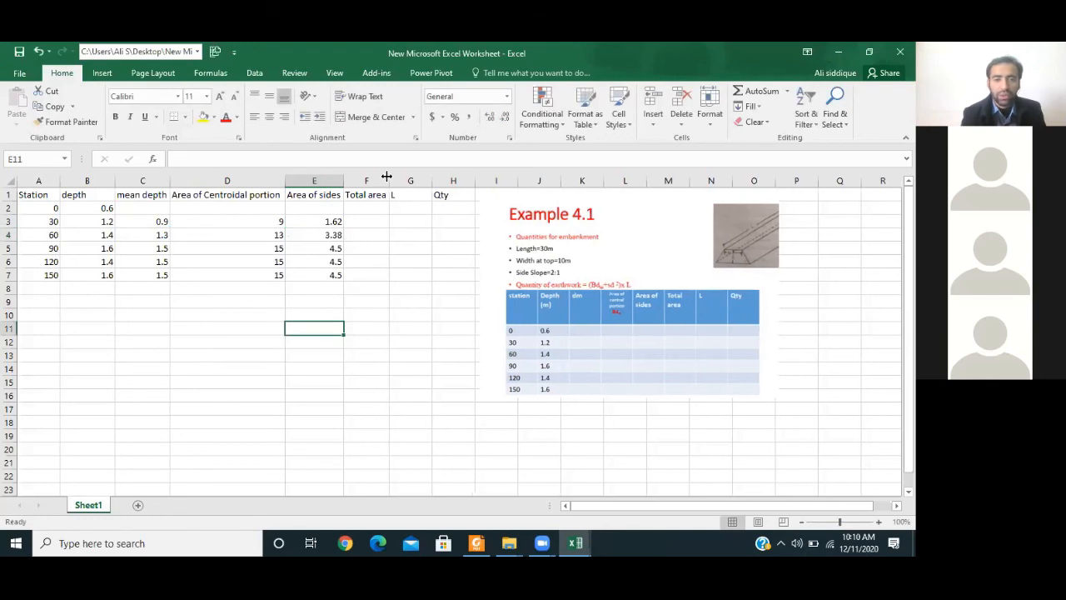
left_click(358, 221)
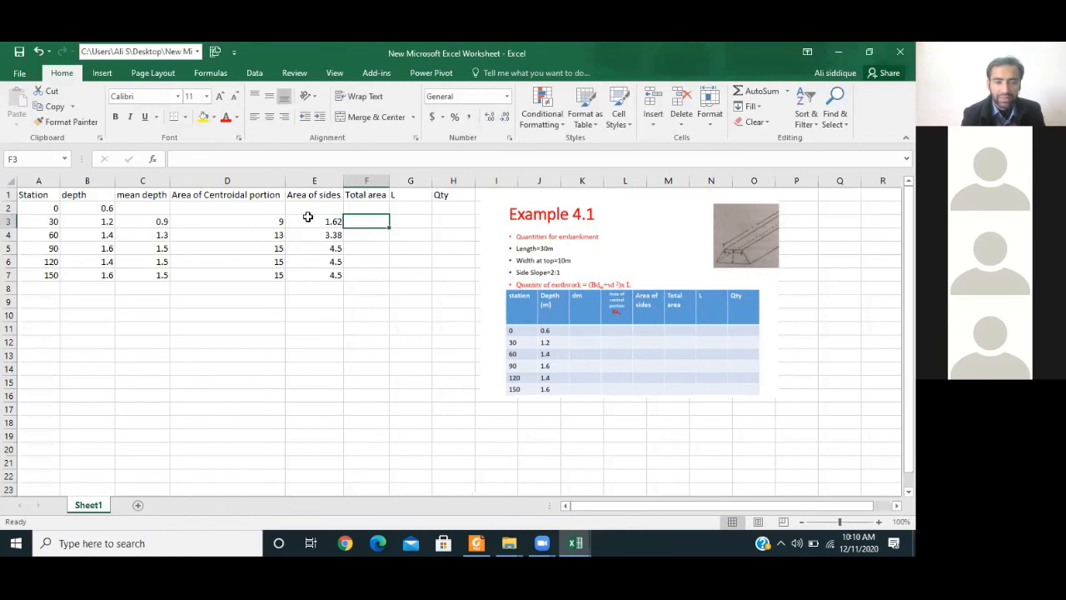
type("=")
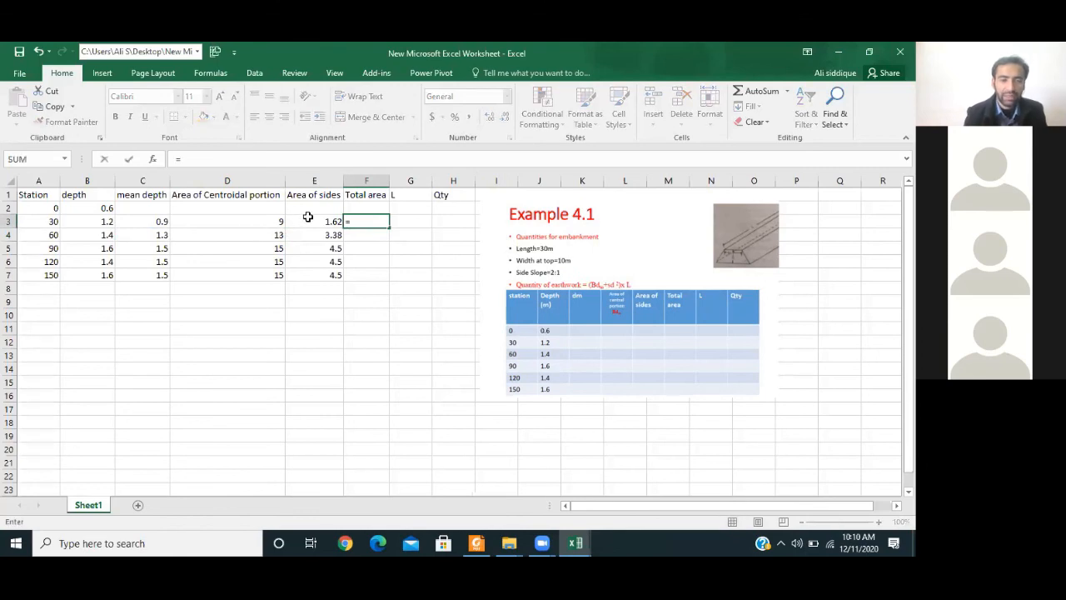
left_click(270, 221)
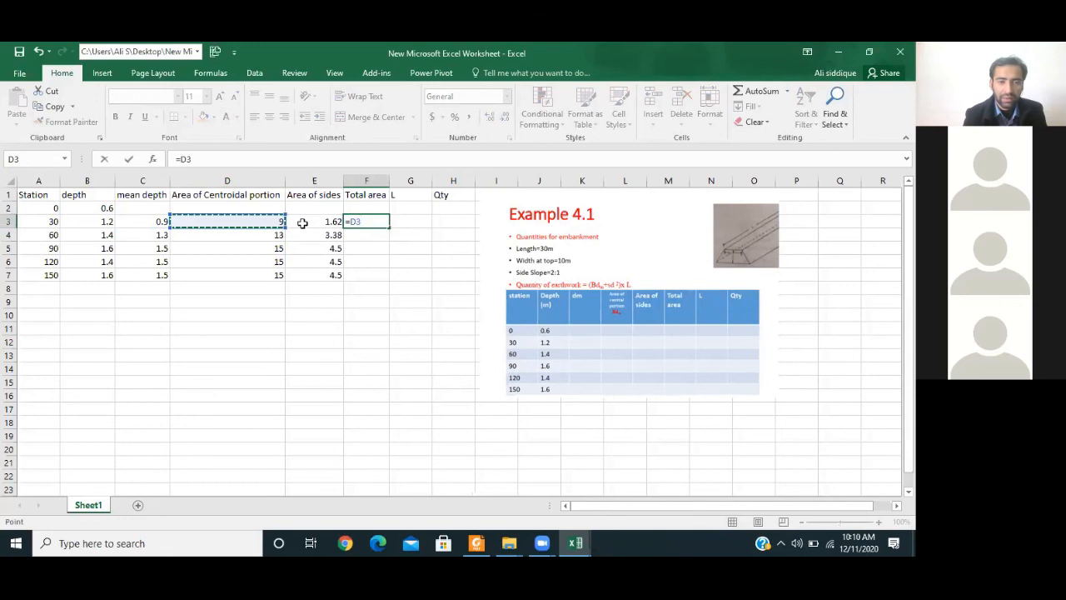
left_click(307, 224)
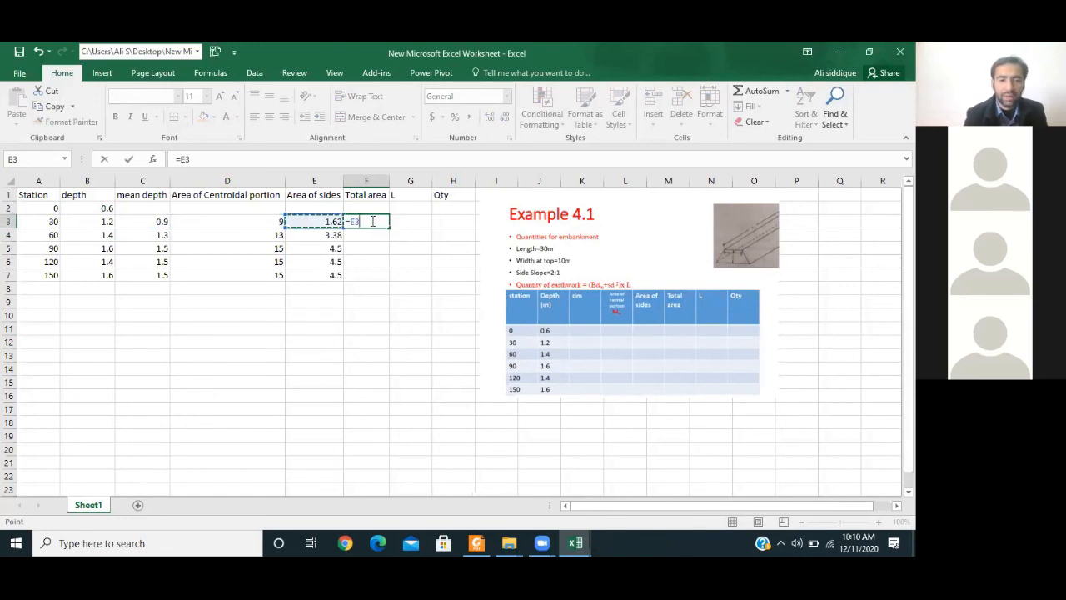
left_click(268, 218)
type("+")
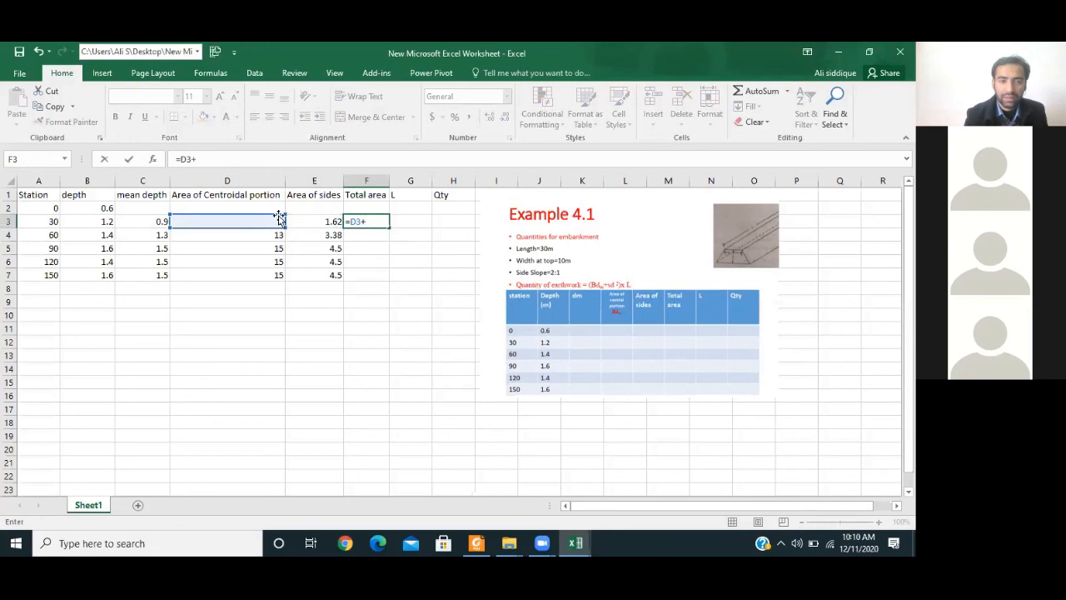
left_click(314, 222)
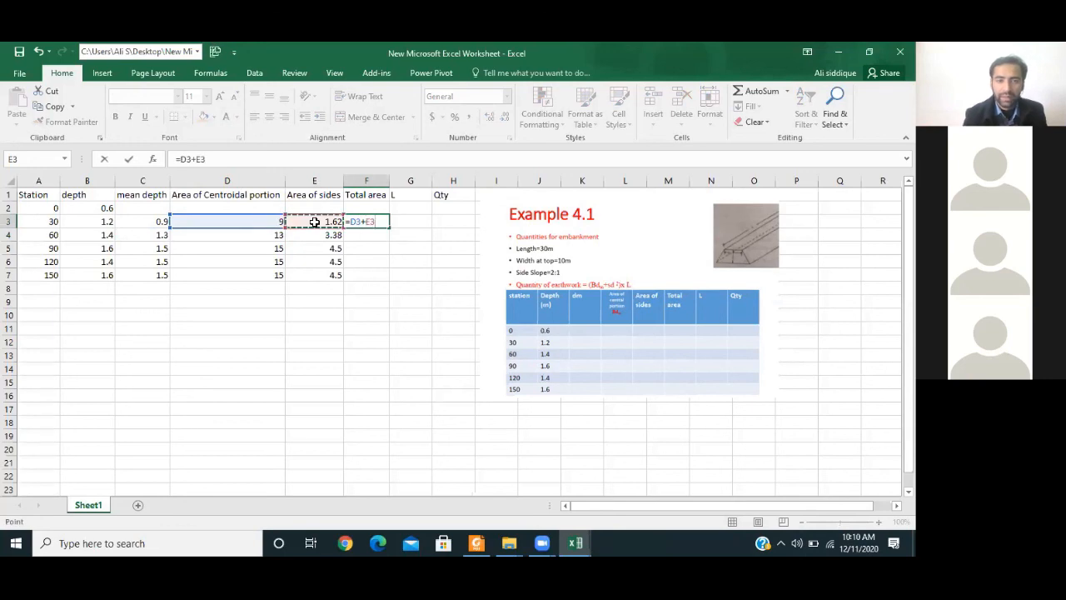
key("Return")
left_click(369, 222)
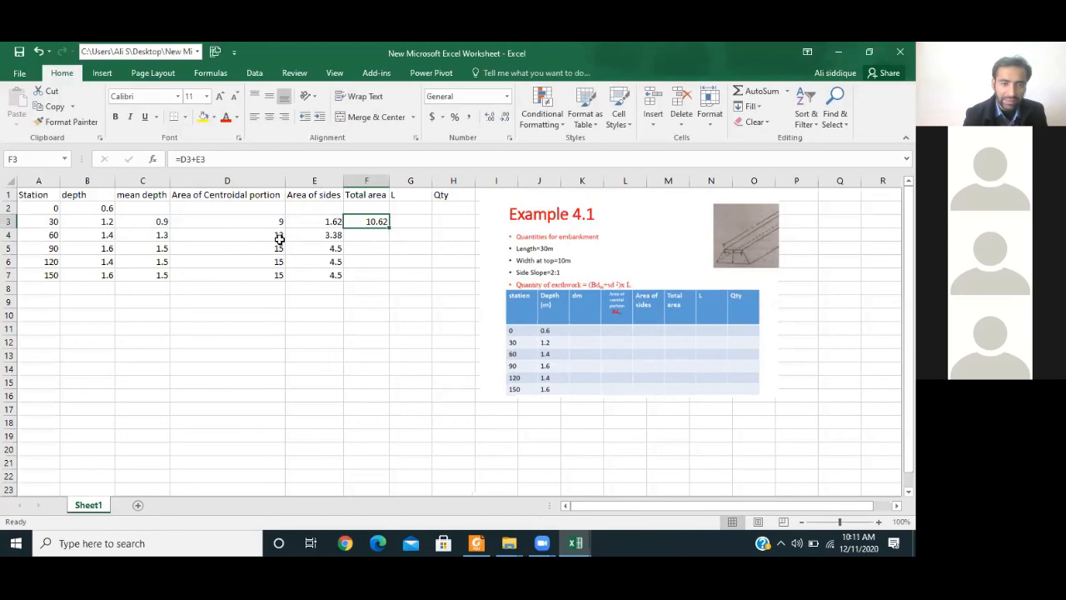
double_click(388, 228)
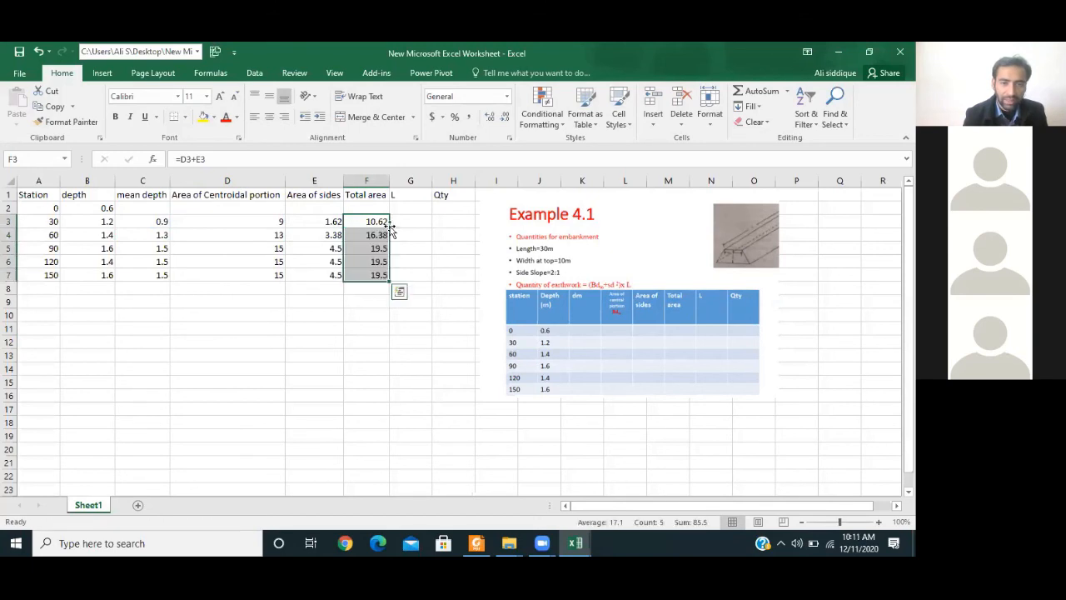
left_click(401, 312)
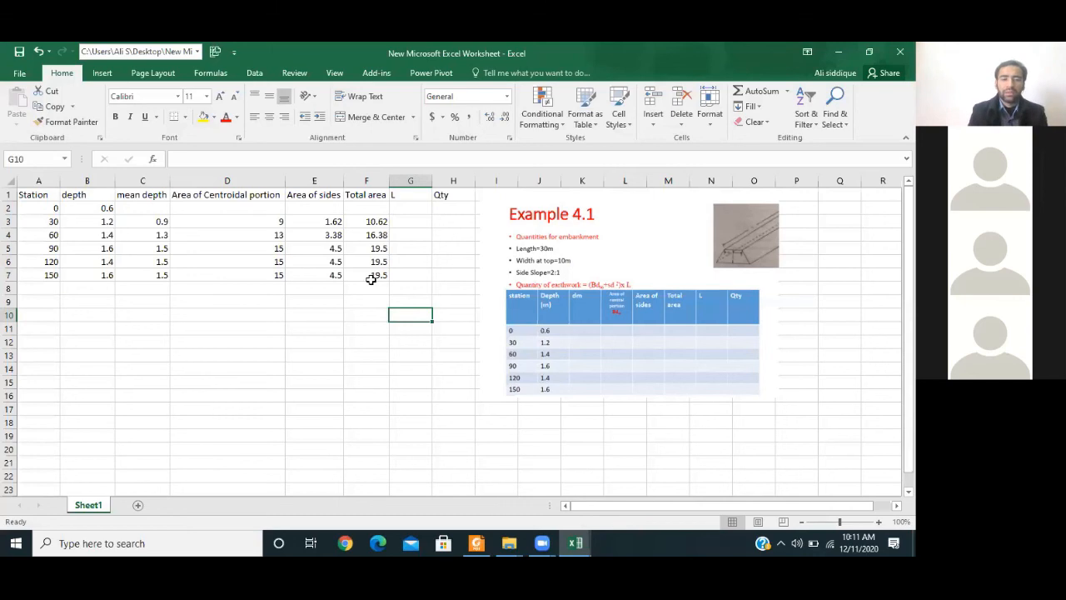
Step: Enter a length of 30 in G3 and G4 and fill it down the L column to G7
left_click(402, 222)
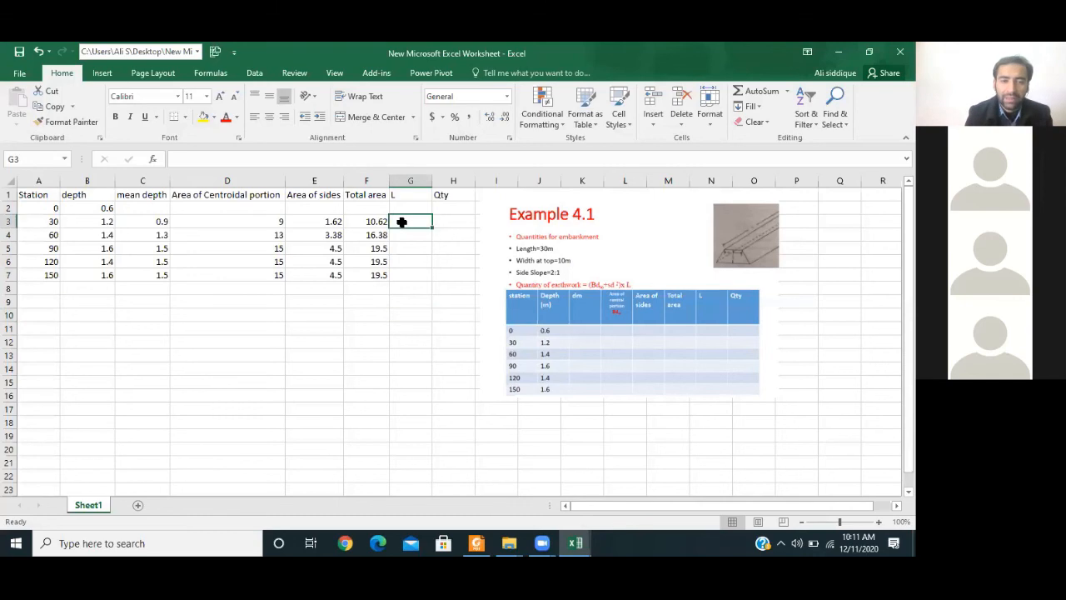
type("30")
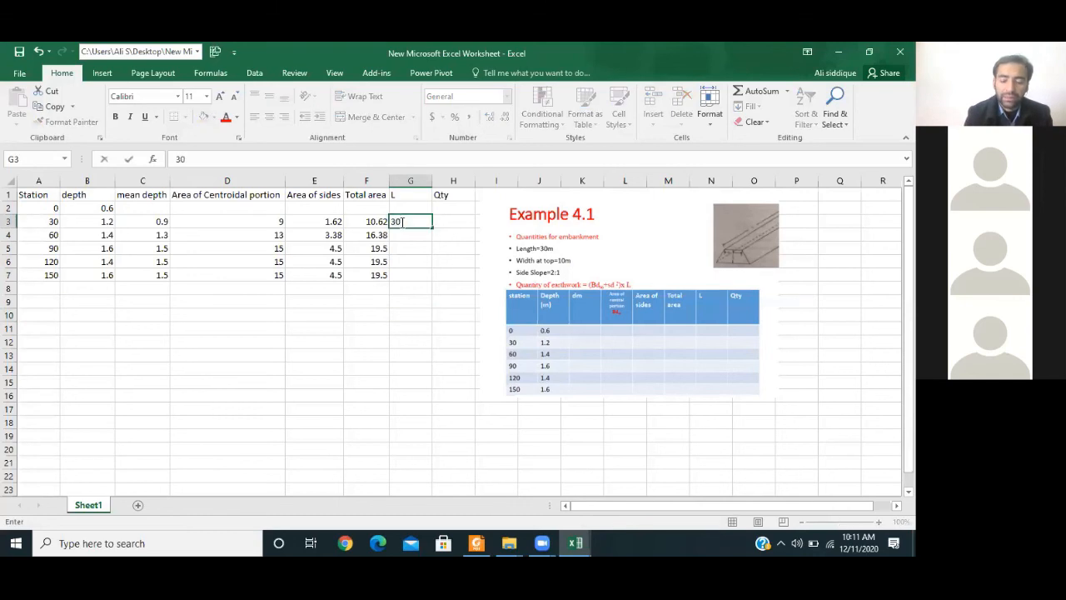
key("Return")
type("30")
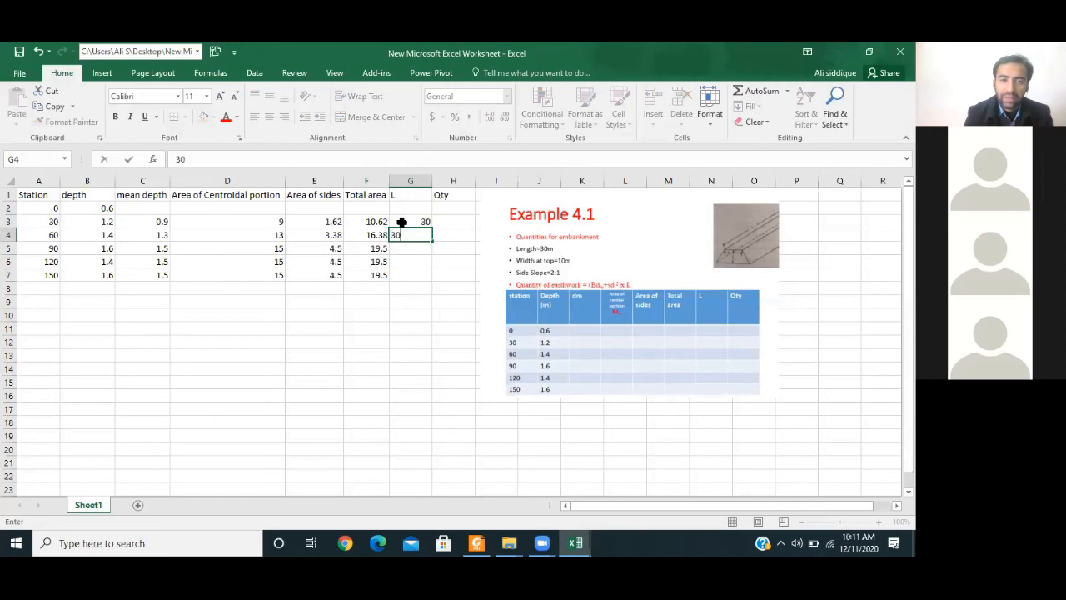
left_click(401, 223)
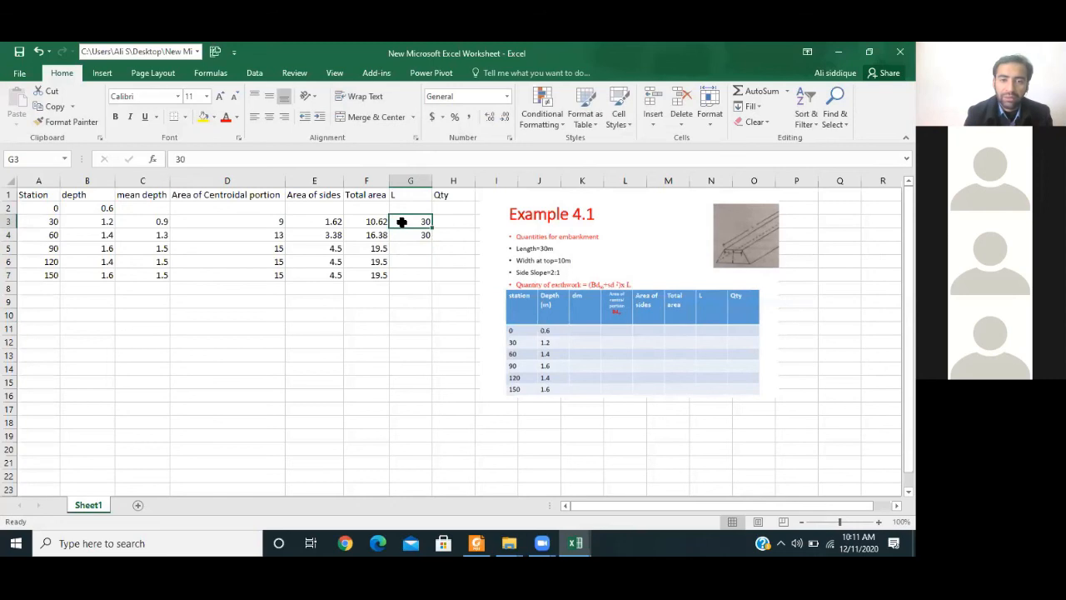
left_click_drag(431, 226, 431, 242)
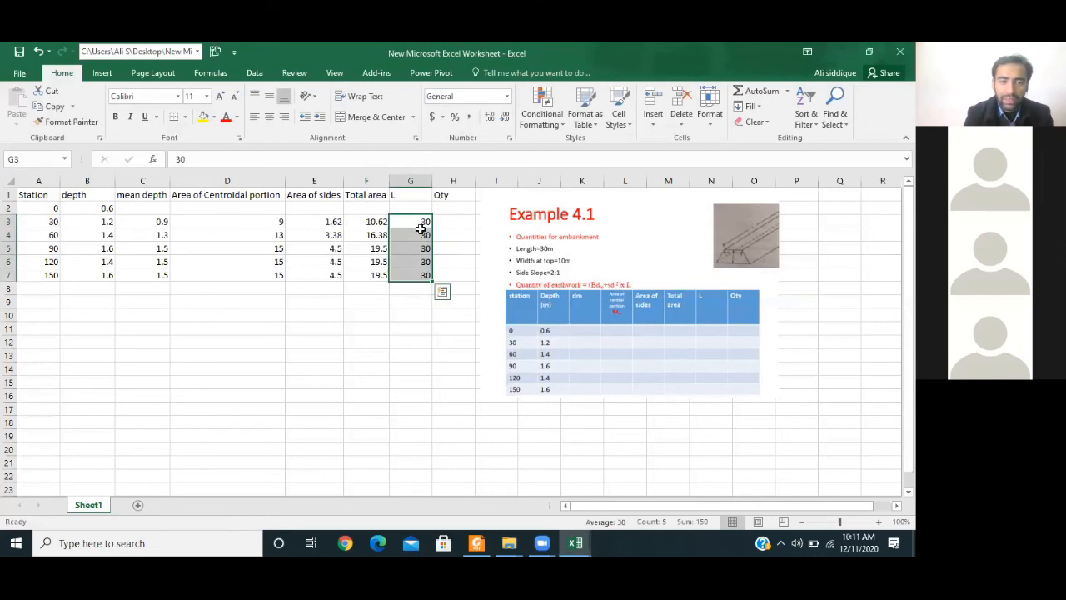
Step: Enter =F3*G3 in H3 for the quantity and fill it down to H7
left_click(450, 221)
type("=")
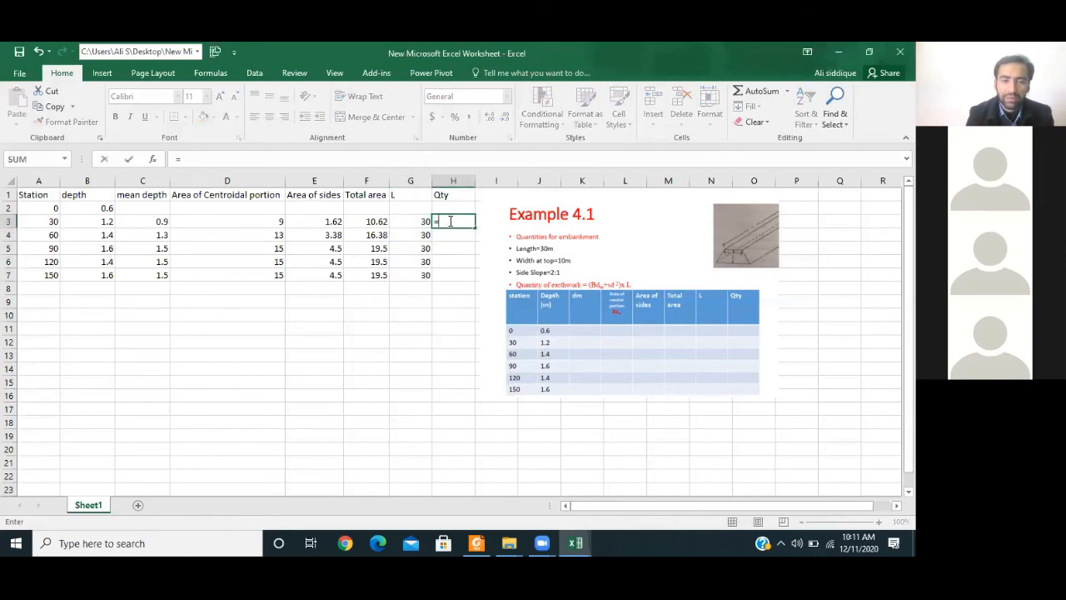
left_click(374, 221)
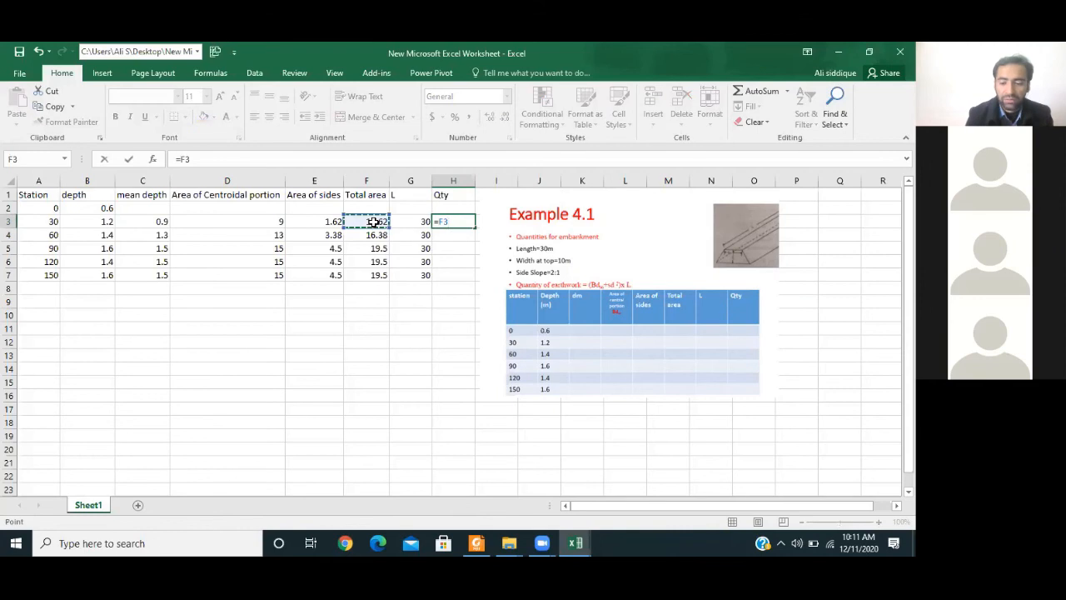
type("*")
left_click(404, 225)
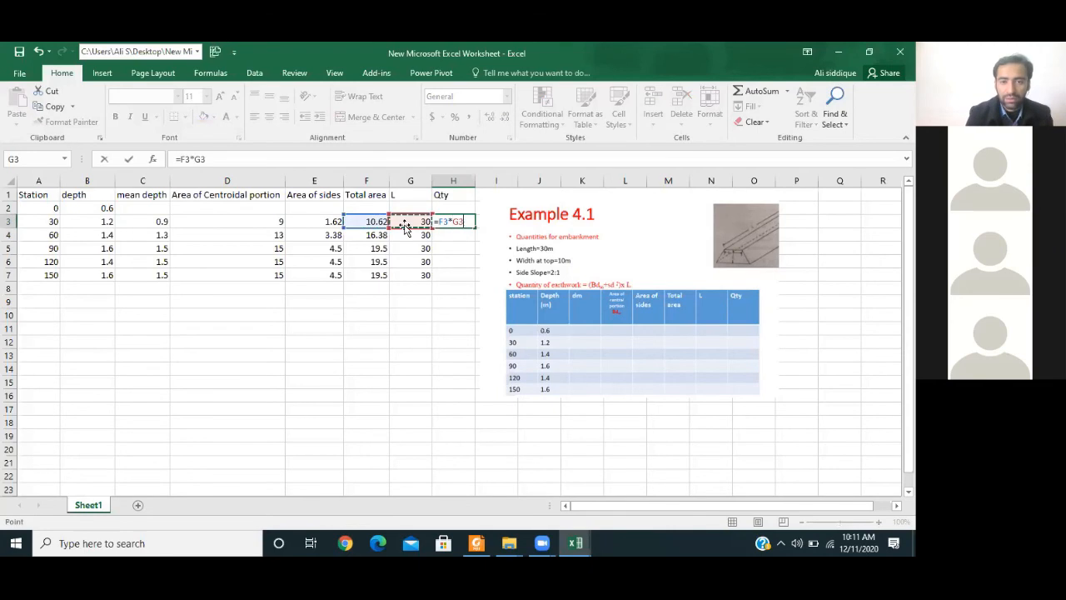
key("Return")
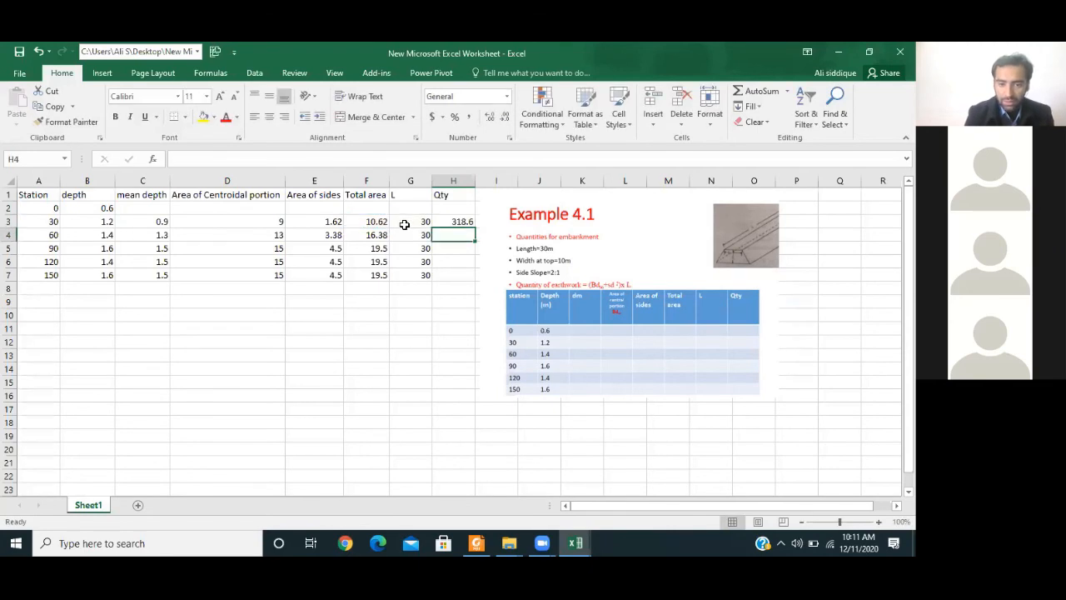
left_click(458, 222)
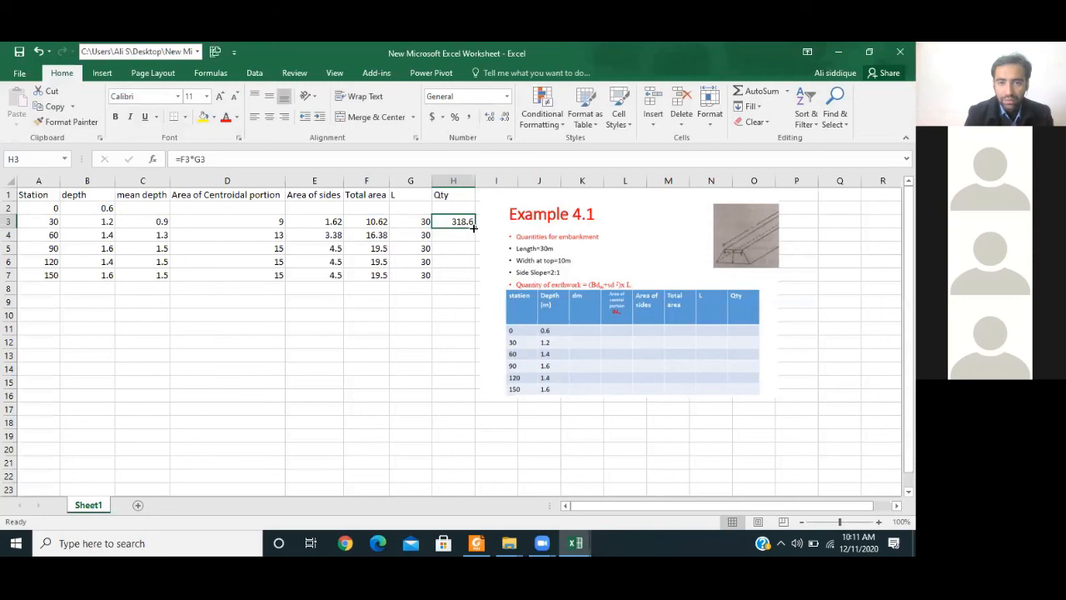
double_click(473, 226)
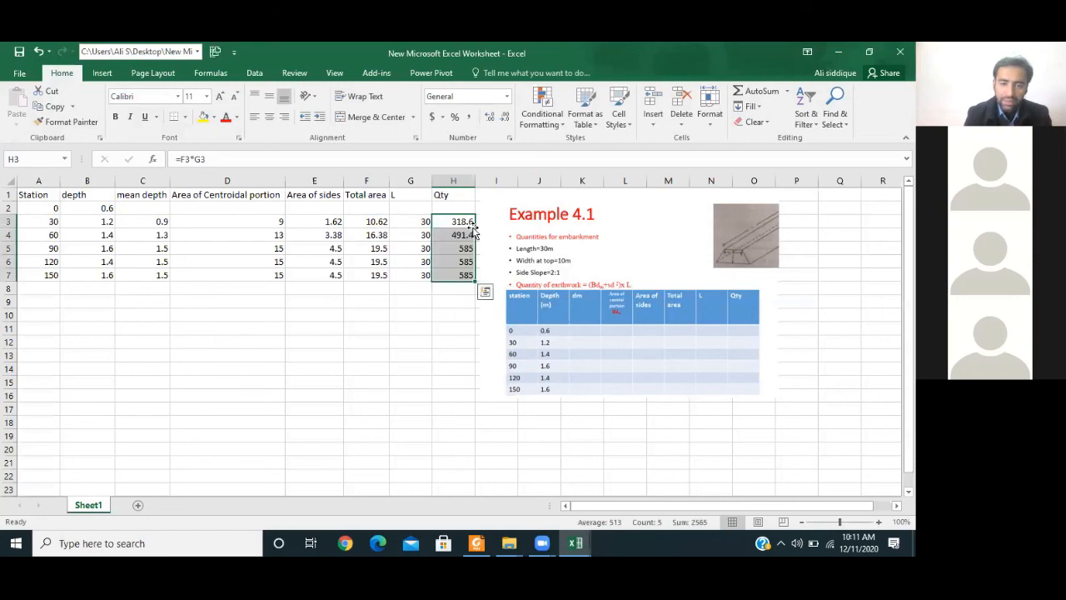
left_click(439, 302)
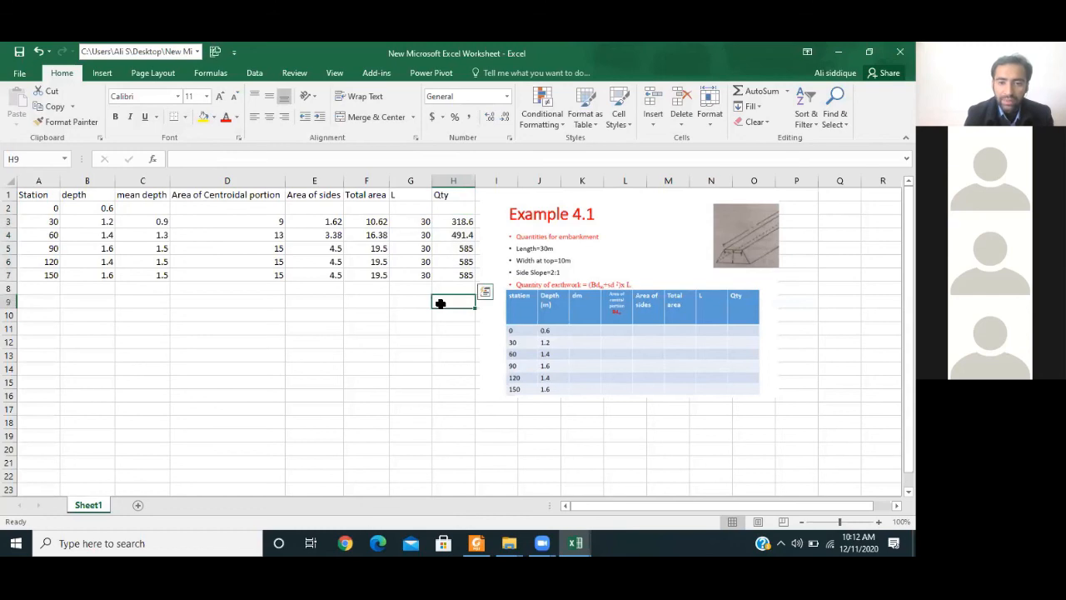
Step: Add up the quantities in G9 with the formula =H3+H4+H5+H6+H7
left_click(418, 298)
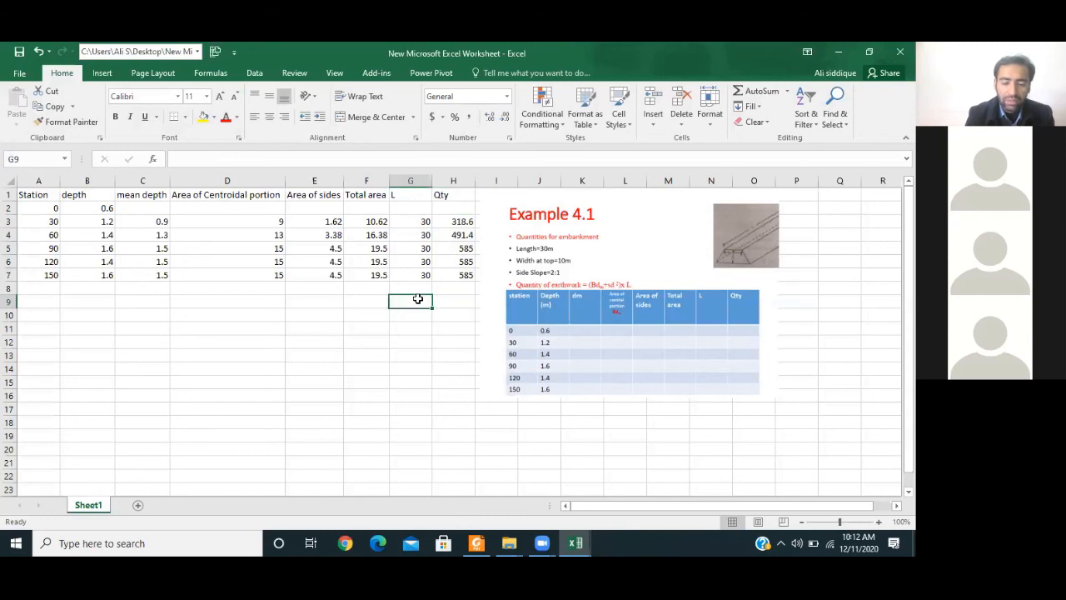
type("=")
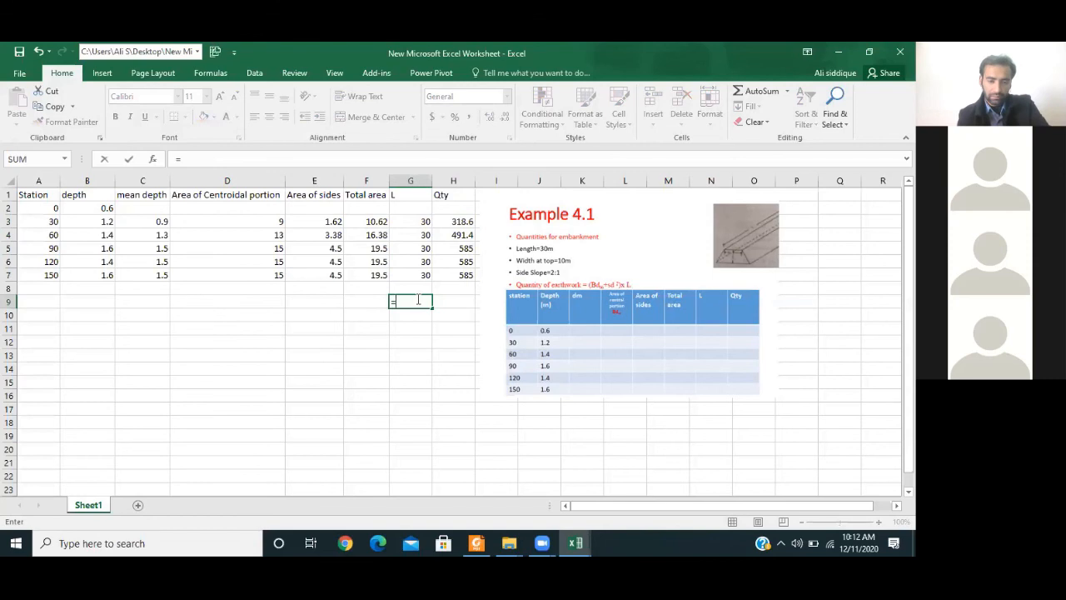
left_click(460, 222)
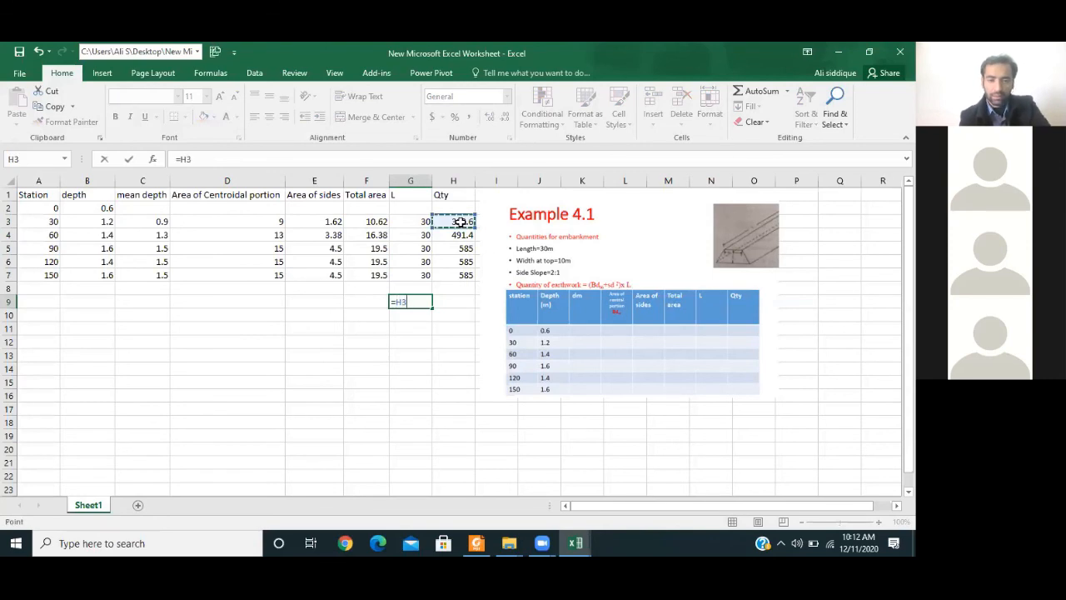
type("+")
left_click(458, 236)
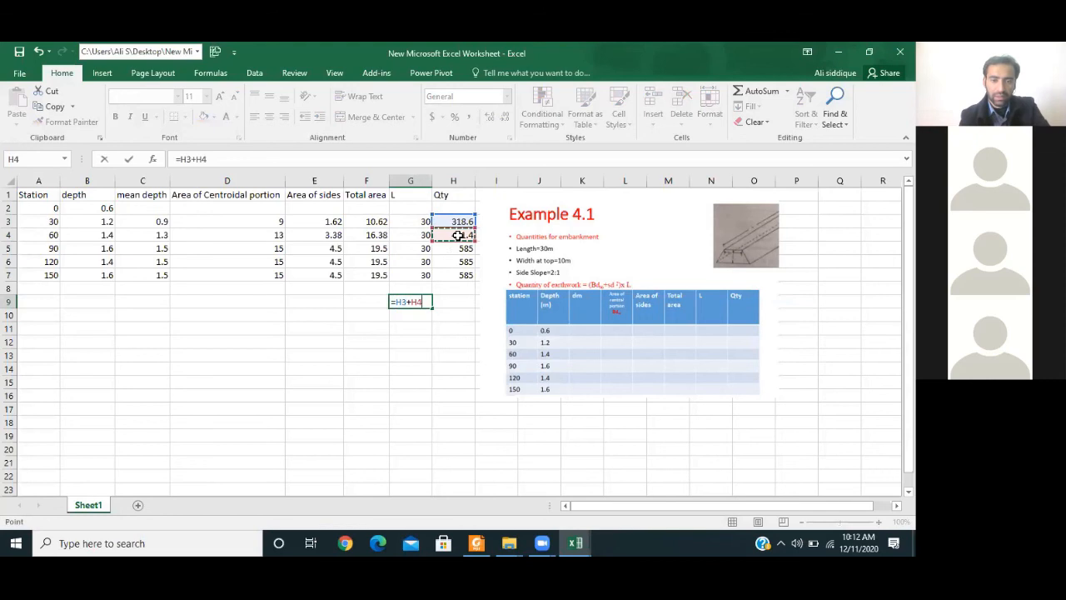
type("+")
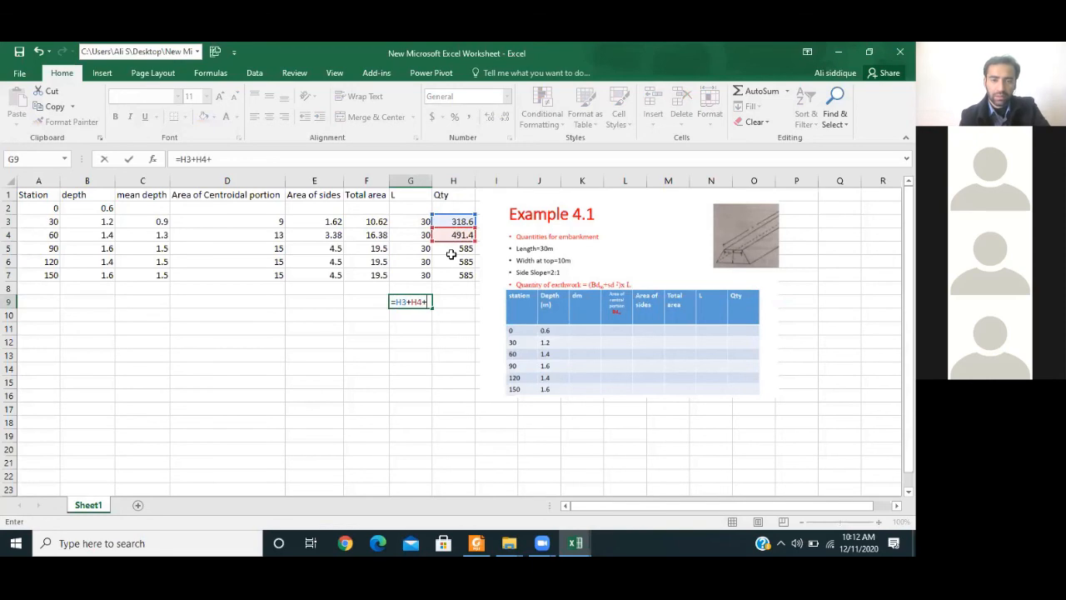
left_click(450, 249)
type("+")
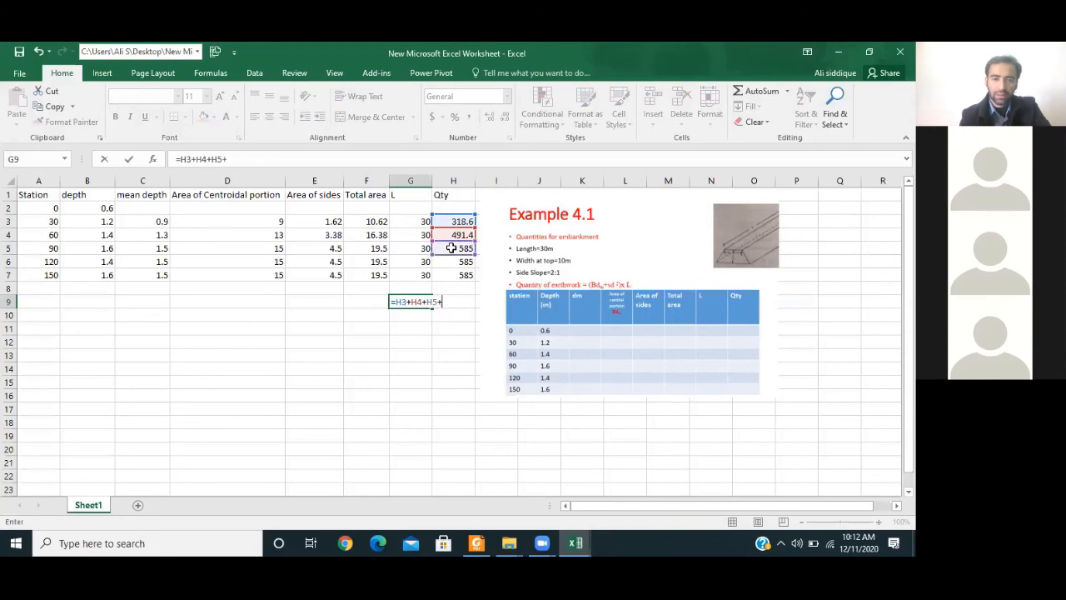
left_click(455, 263)
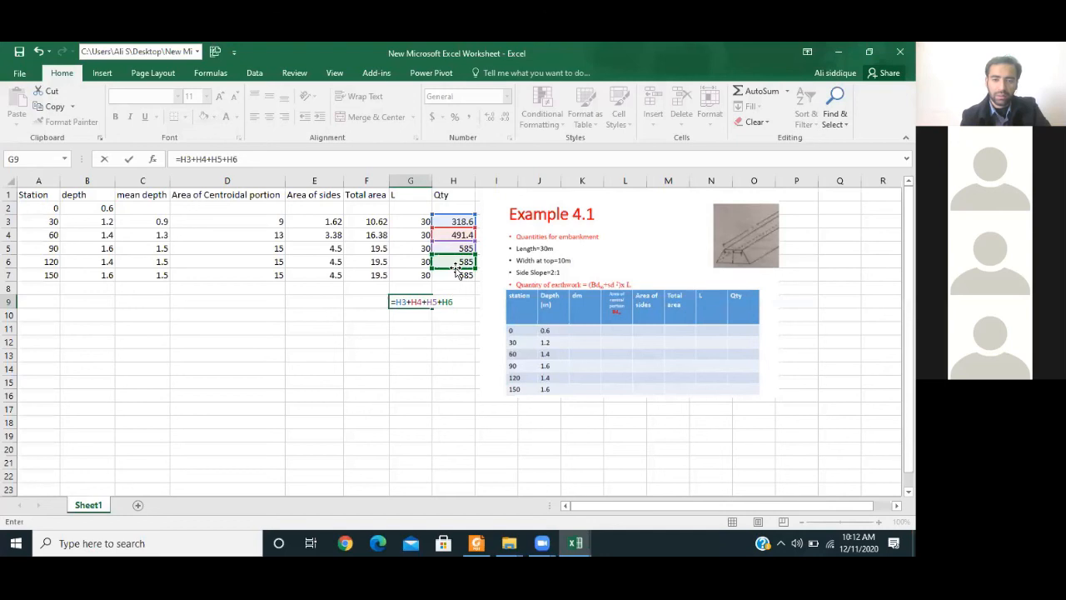
type("+")
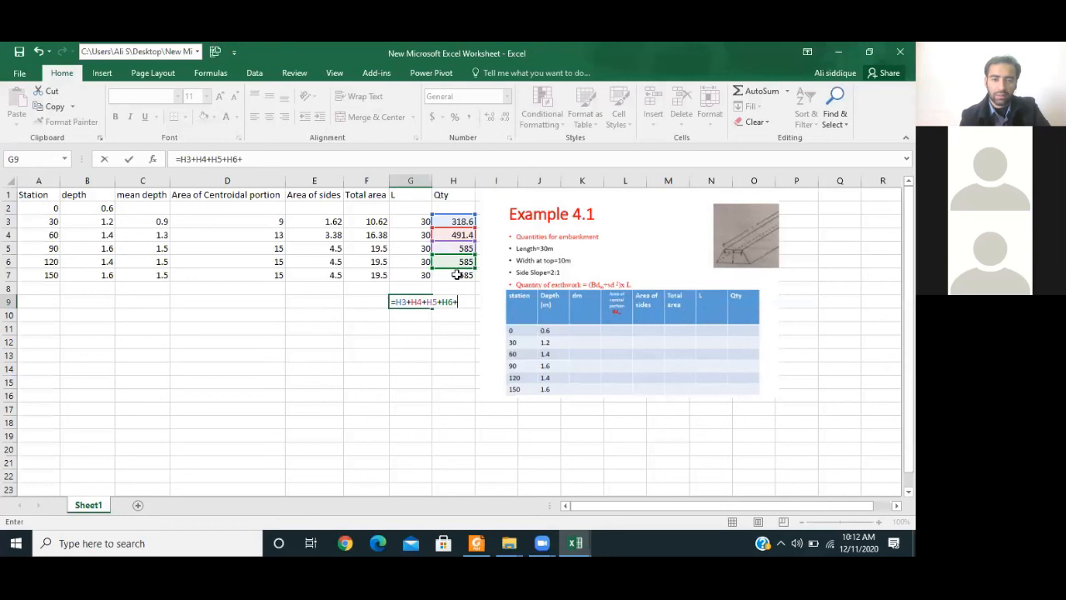
left_click(456, 276)
key("Return")
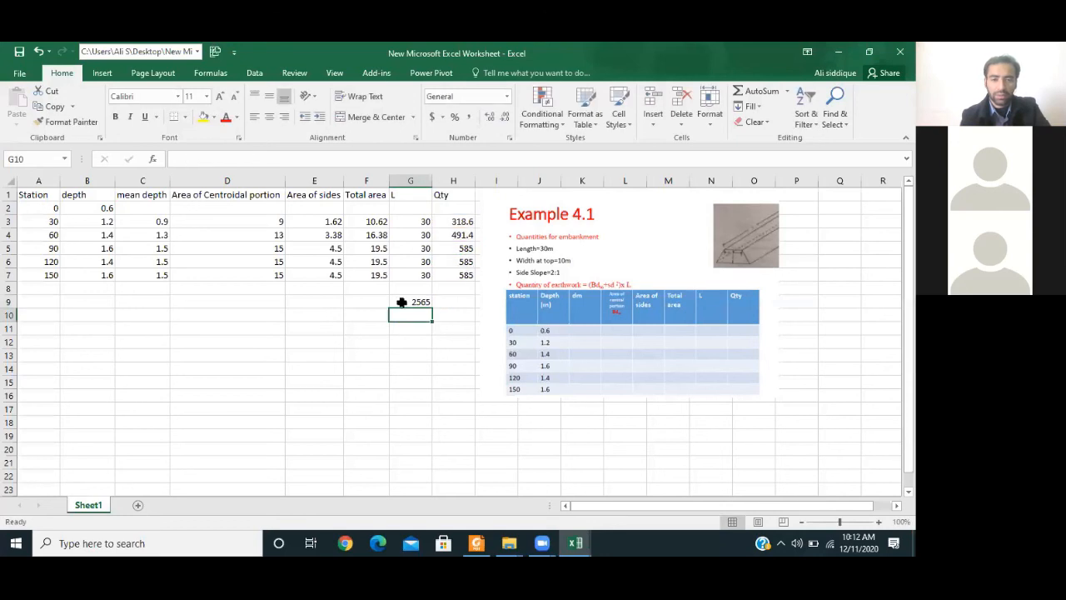
Step: Label the summed quantity by entering Total in F9
left_click(367, 297)
type("Total")
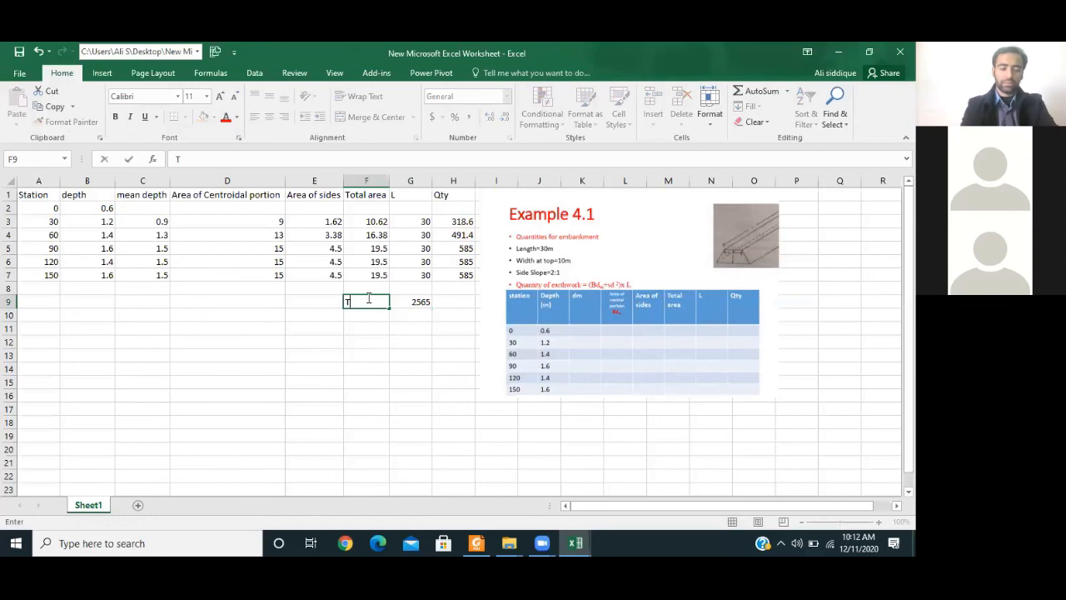
left_click(390, 337)
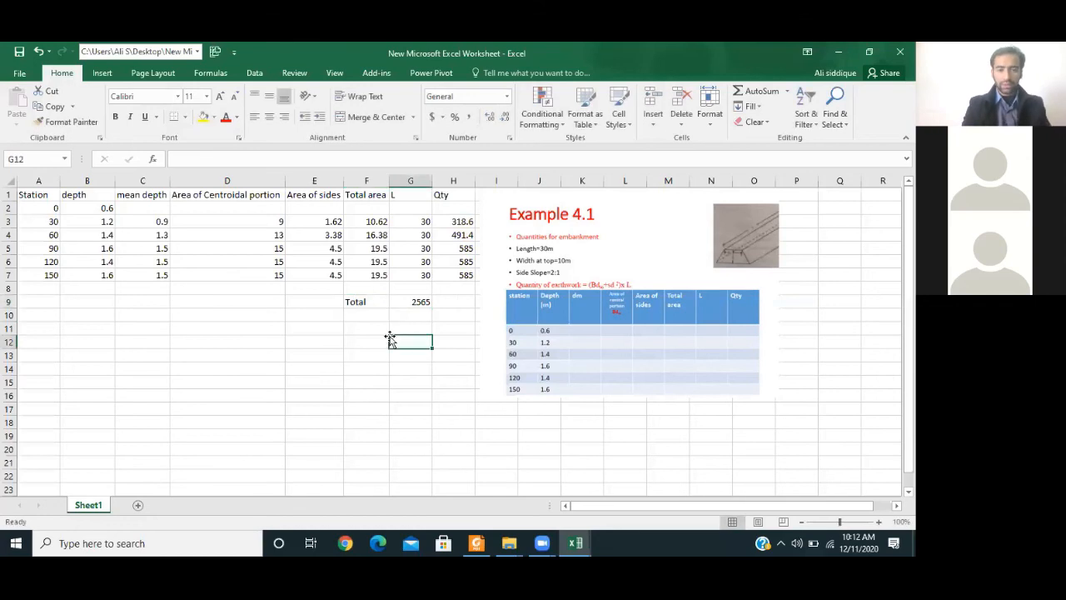
Step: Total the Qty column in H8 with the formula =SUM(H3:H7)
left_click(454, 289)
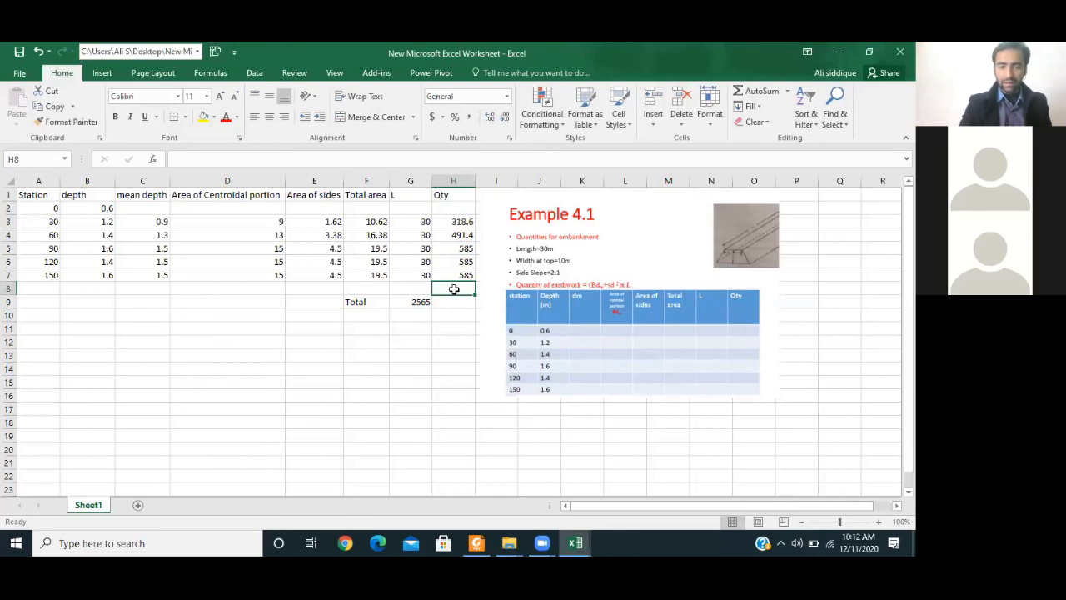
type("=")
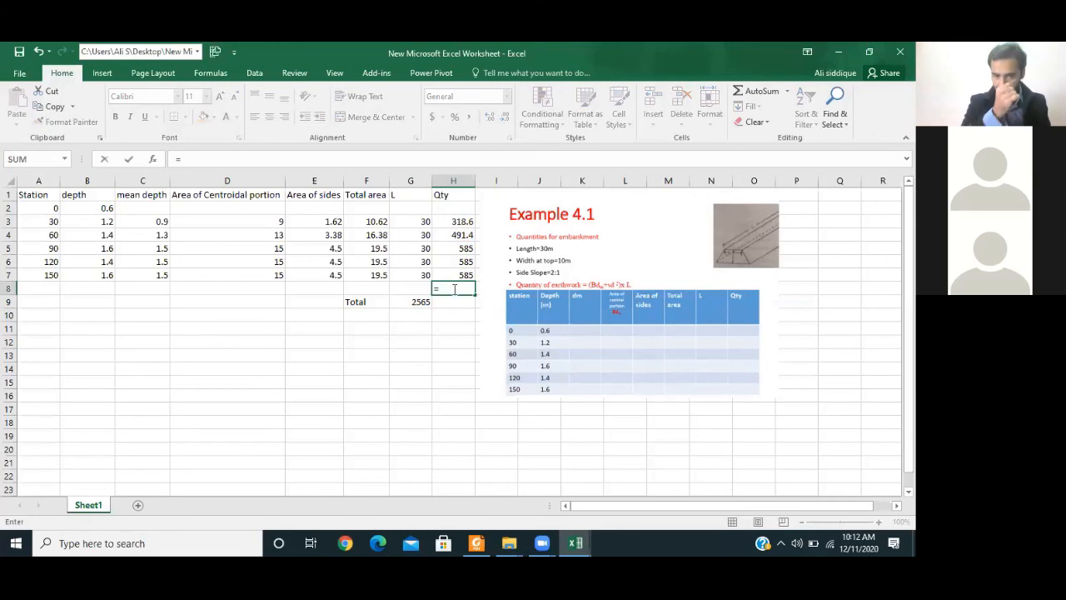
type("sum")
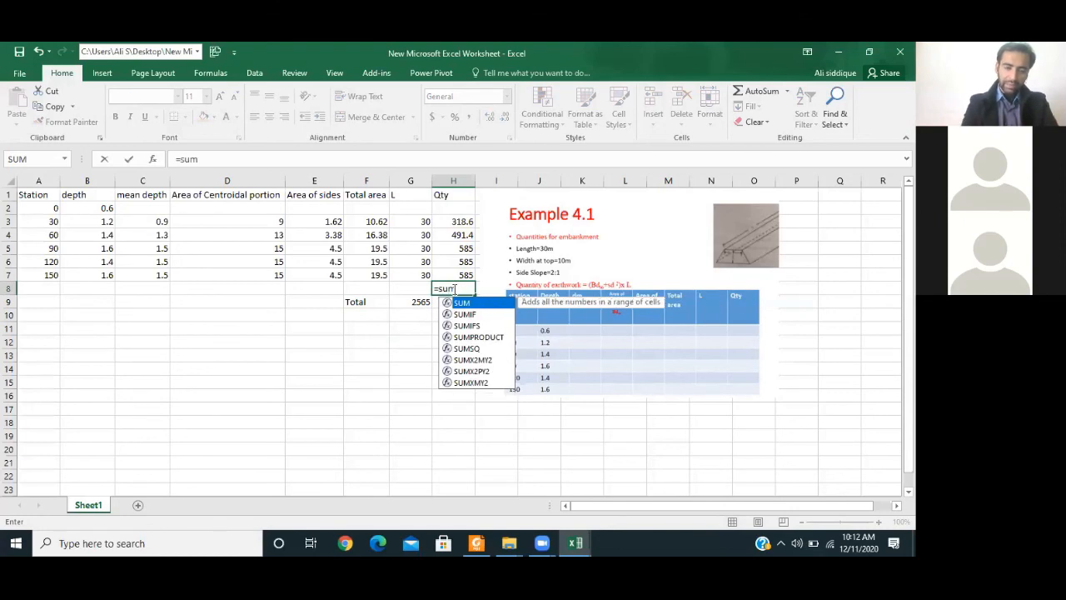
type("(")
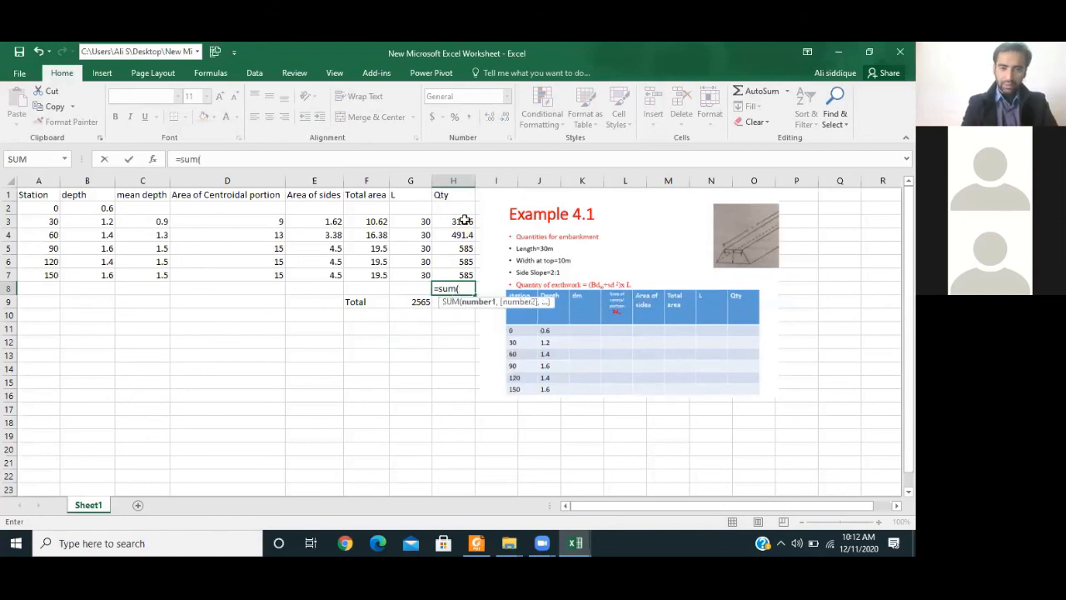
left_click_drag(465, 220, 465, 274)
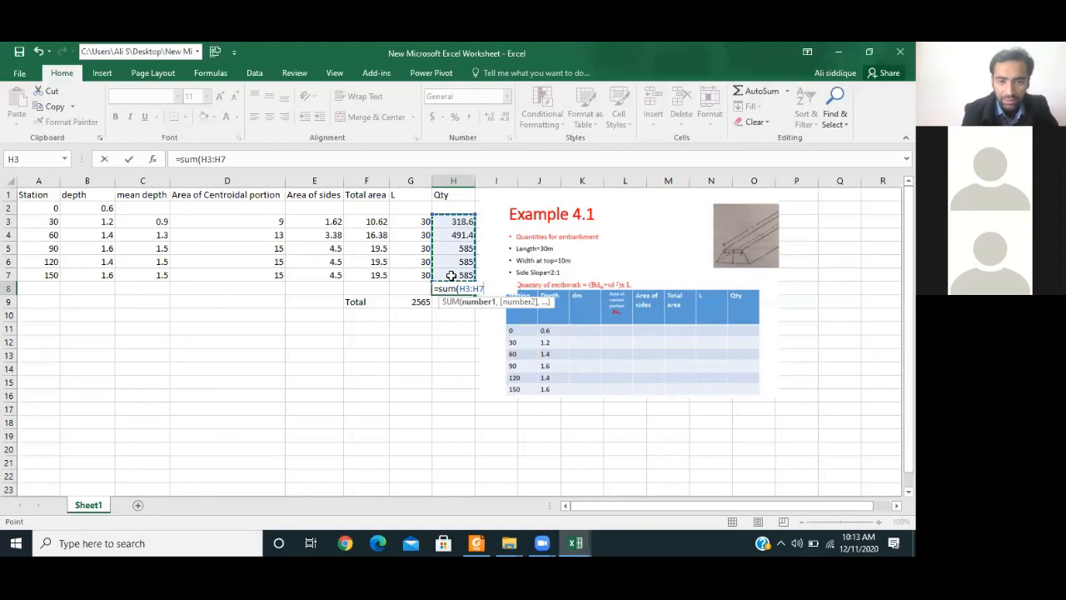
key("Return")
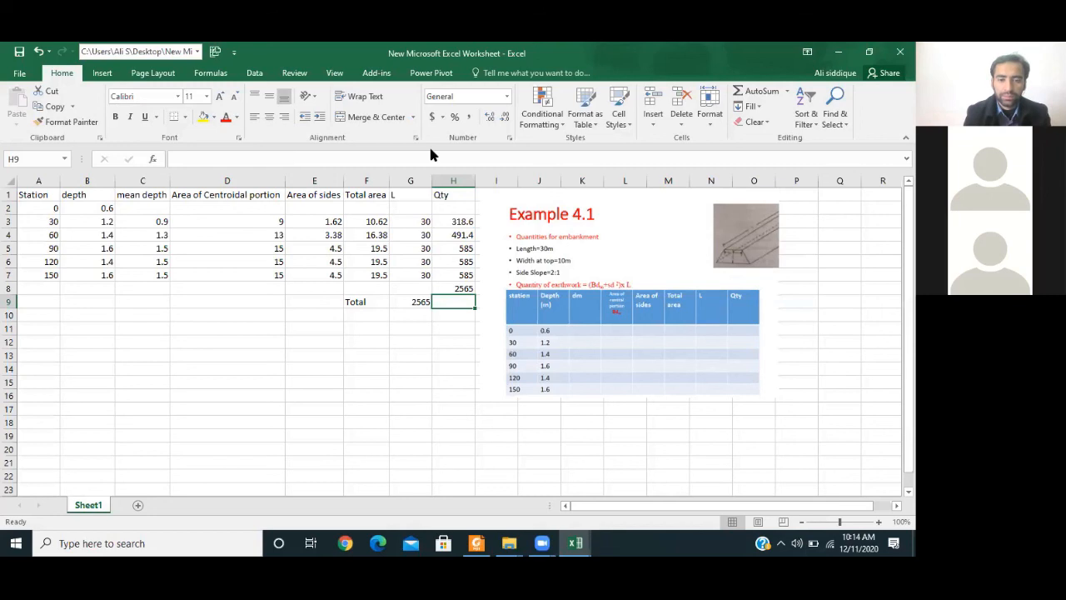
Step: Bring up the open Zoom windows for switching to the meeting
left_click(537, 542)
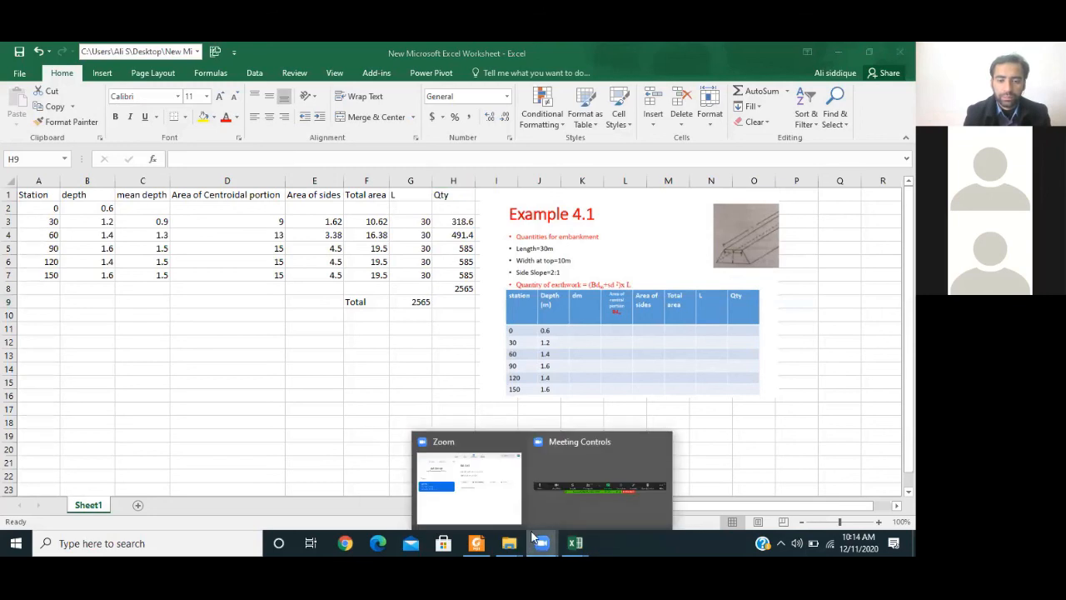